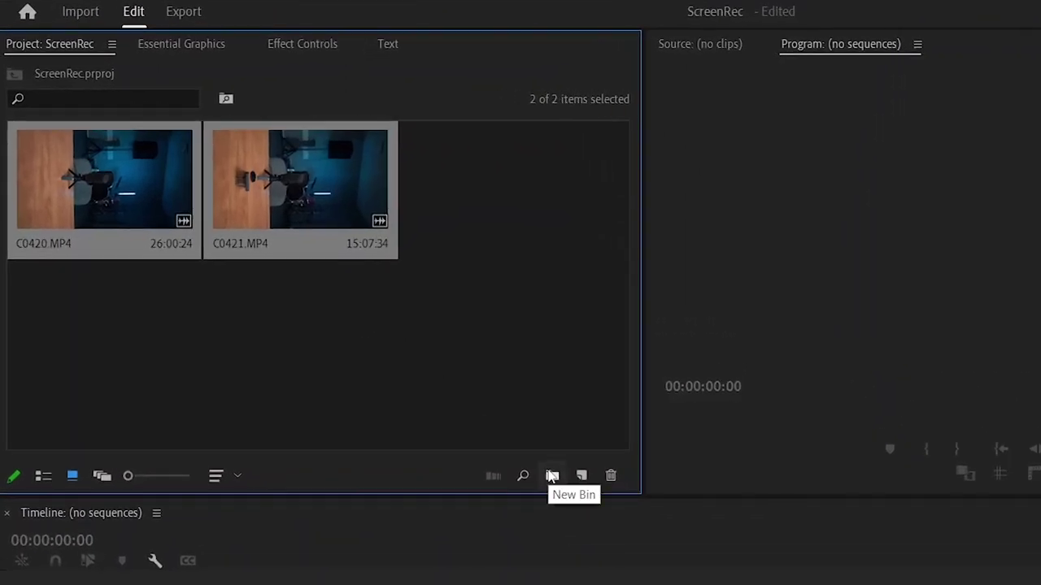
Create a bin named Video and move the clips C0420.MP4 and C0421.MP4 into it.
{"action": "left_click", "coordinate": [551, 475]}
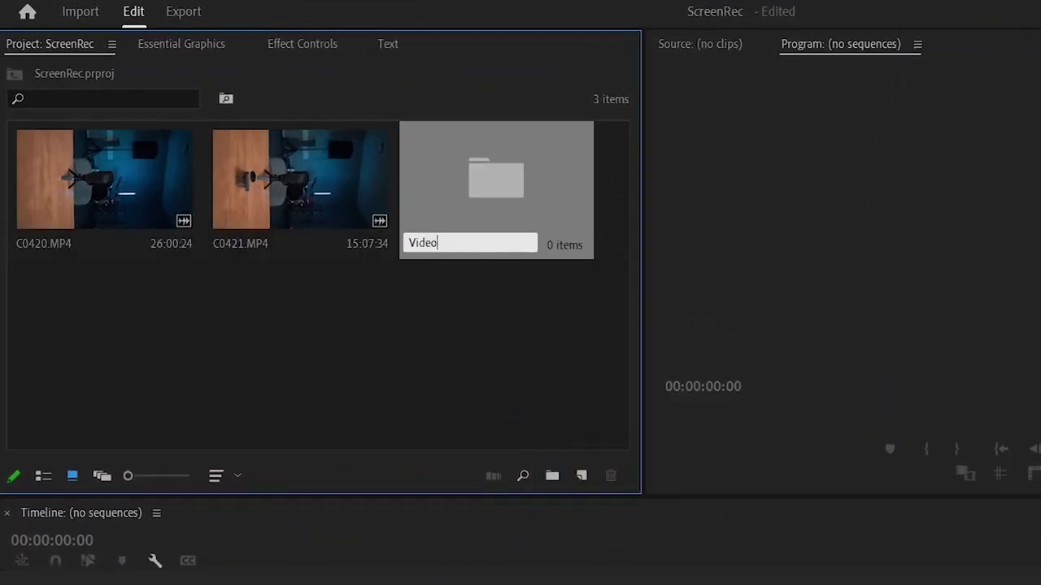
{"action": "type", "text": "Video"}
{"action": "left_click_drag", "start_coordinate": [325, 296], "coordinate": [521, 237]}
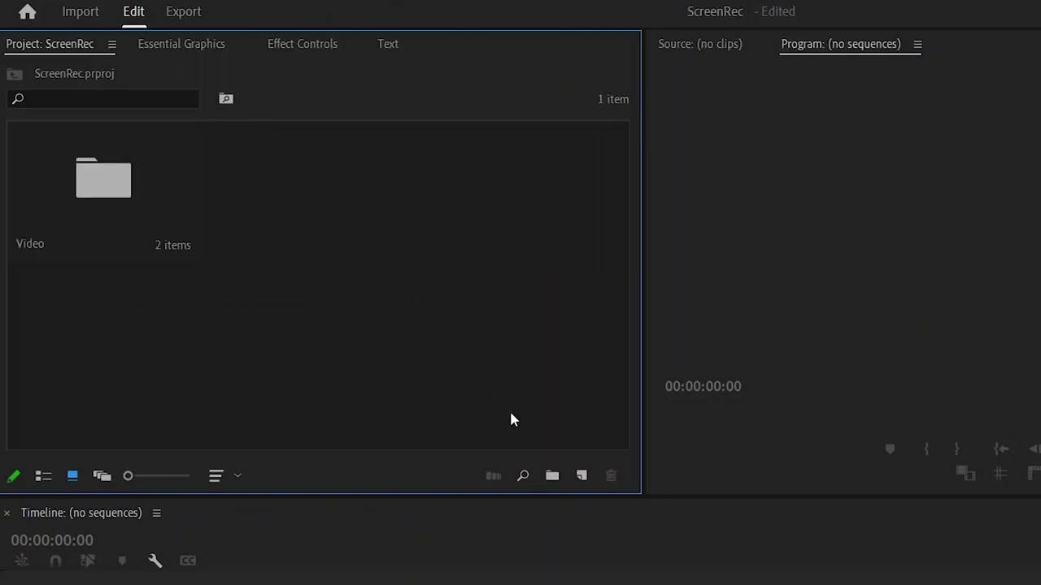
Create a bin named Audio for the 25-oct.wav recording and open it.
{"action": "left_click", "coordinate": [551, 476]}
{"action": "type", "text": "Audio"}
{"action": "left_click", "coordinate": [387, 296]}
{"action": "double_click", "coordinate": [322, 189]}
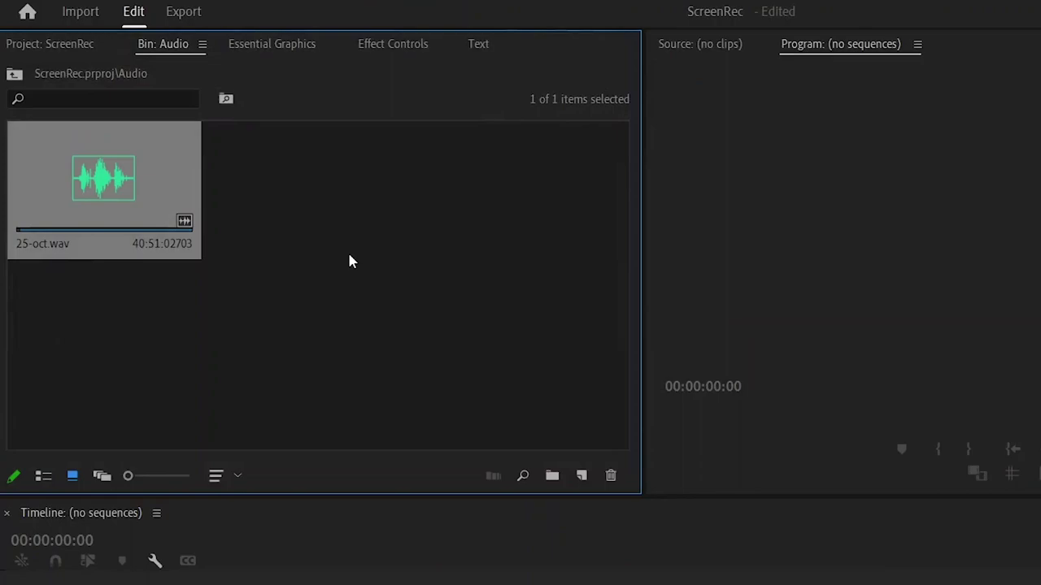
Open the Video bin and place both clips on the empty timeline to create a sequence.
{"action": "left_click", "coordinate": [14, 74]}
{"action": "double_click", "coordinate": [103, 180]}
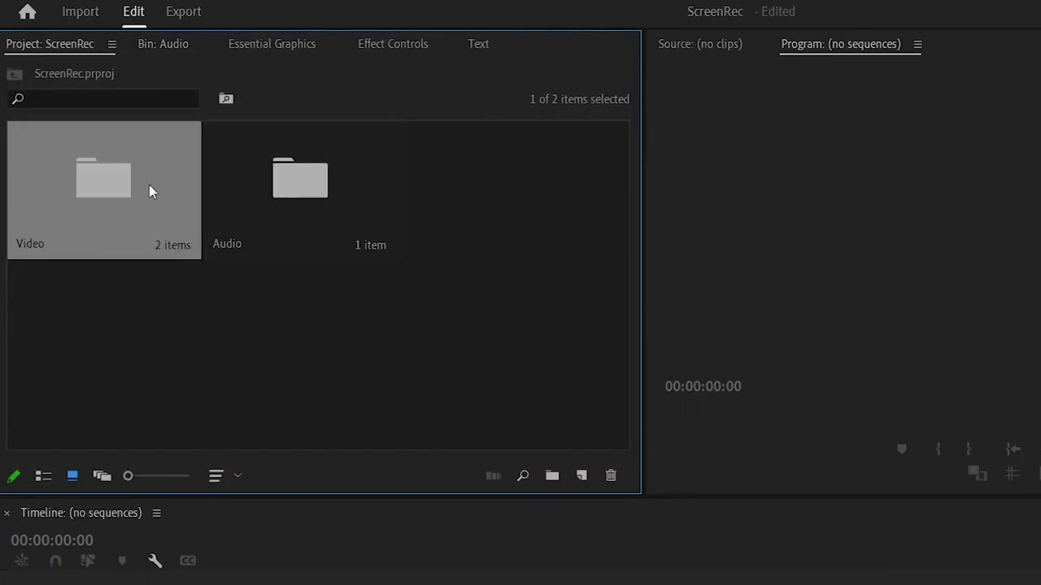
{"action": "left_click_drag", "start_coordinate": [375, 331], "coordinate": [143, 181]}
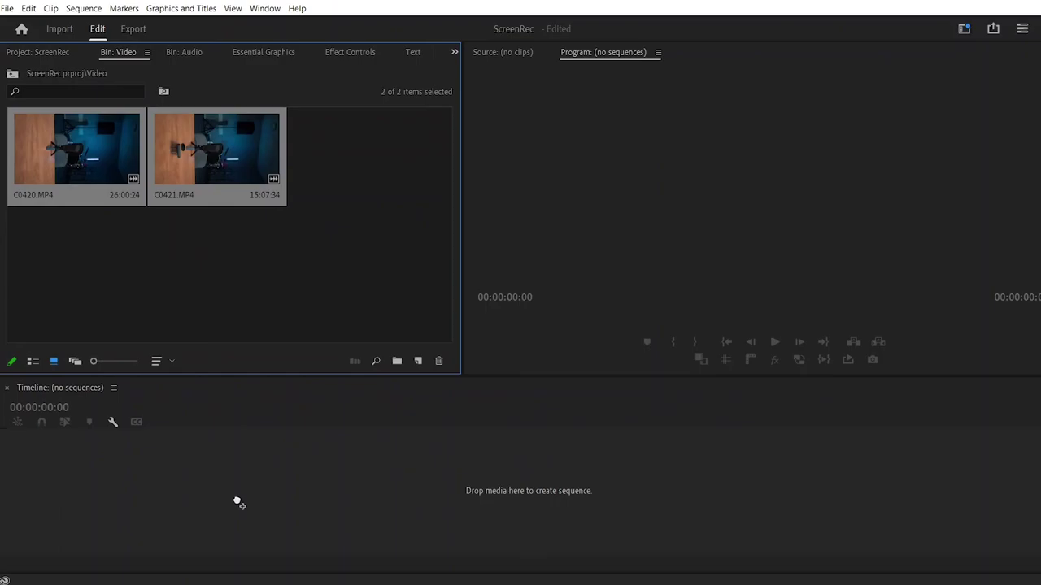
{"action": "left_click_drag", "start_coordinate": [237, 503], "coordinate": [236, 501]}
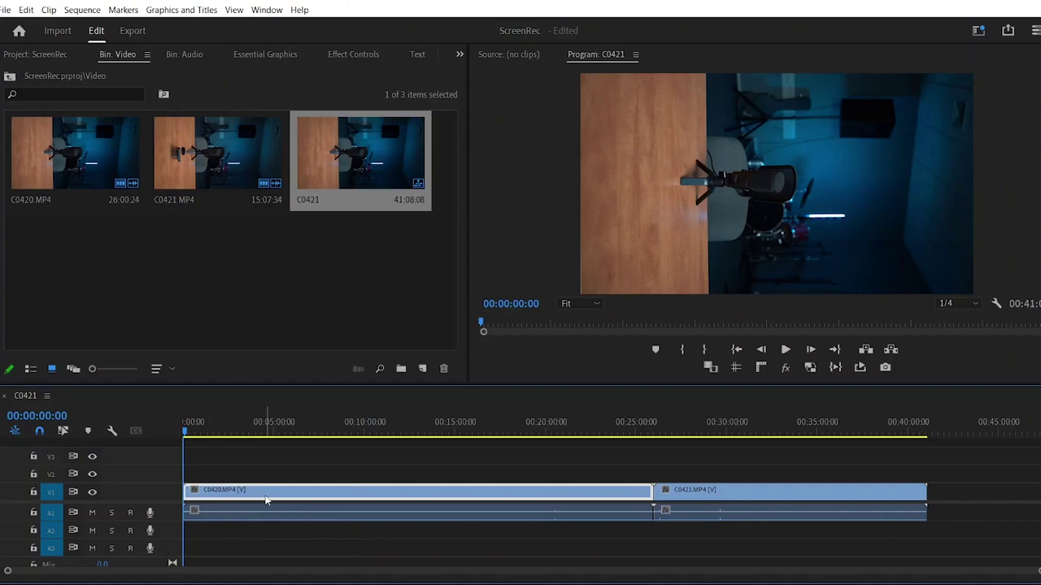
Set the rotation of the C0420.MP4 clip to 270°.
{"action": "key", "text": "shift+5"}
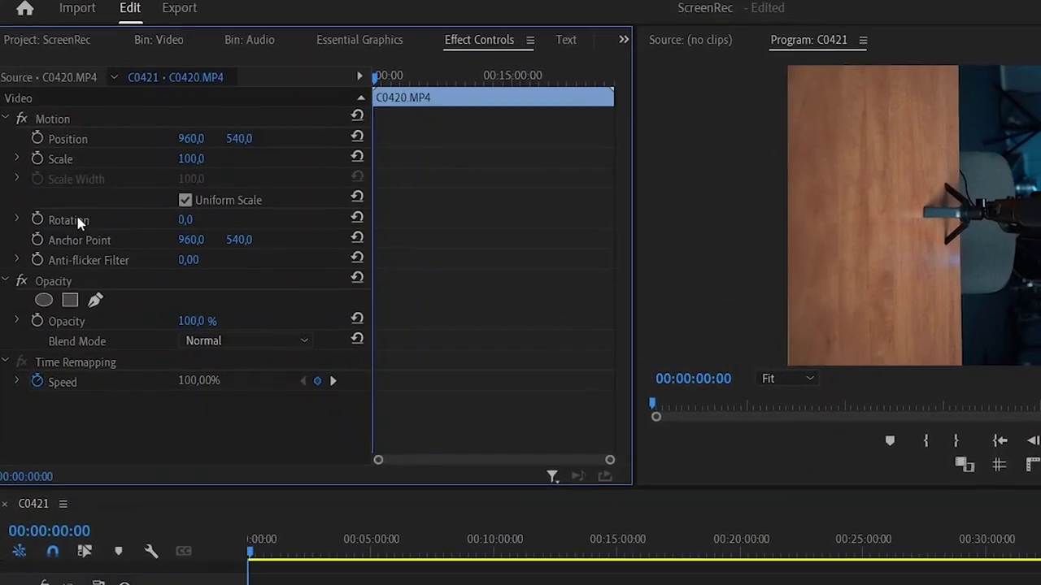
{"action": "type", "text": "270"}
{"action": "key", "text": "Return"}
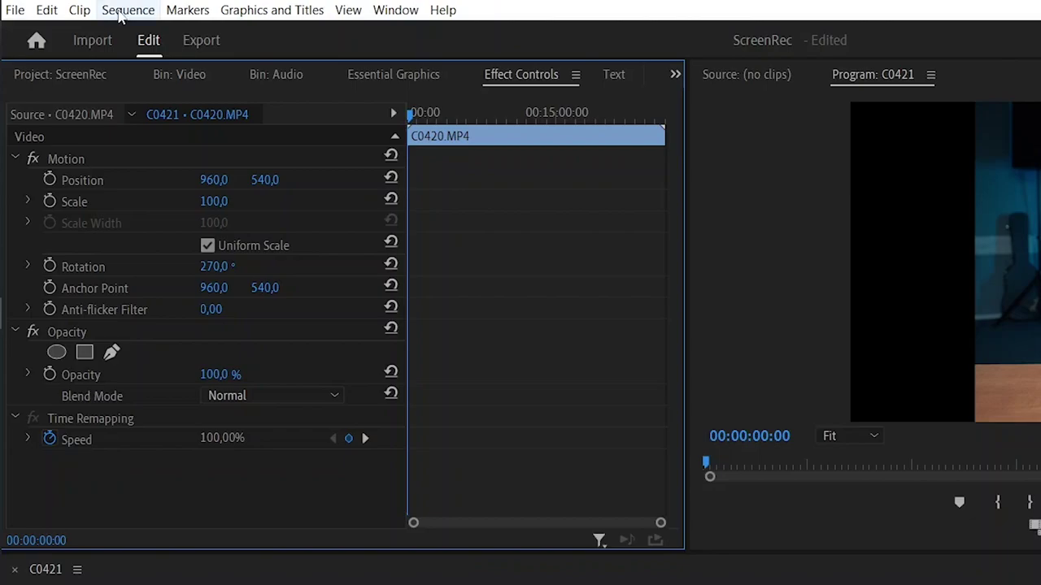
Change the sequence frame size to 1080 horizontal by 1920 vertical and accept deleting its preview files.
{"action": "left_click", "coordinate": [122, 12]}
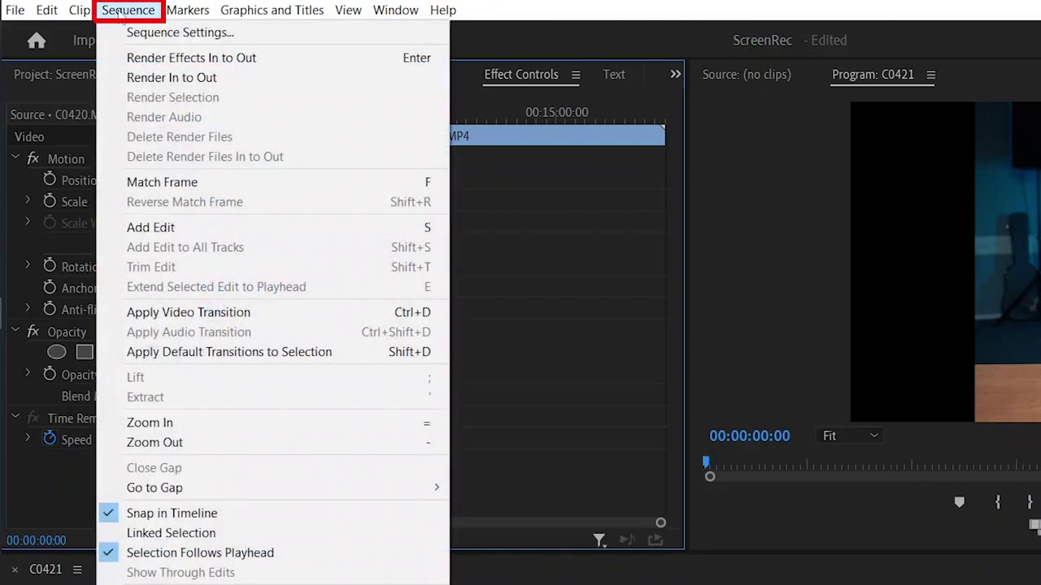
{"action": "left_click", "coordinate": [171, 40]}
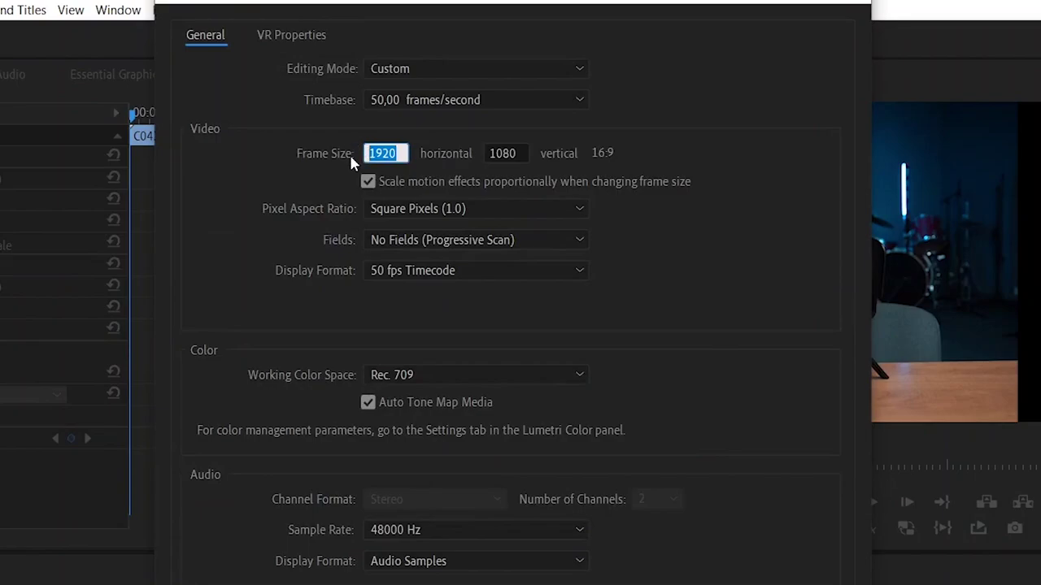
{"action": "type", "text": "1080"}
{"action": "key", "text": "Tab"}
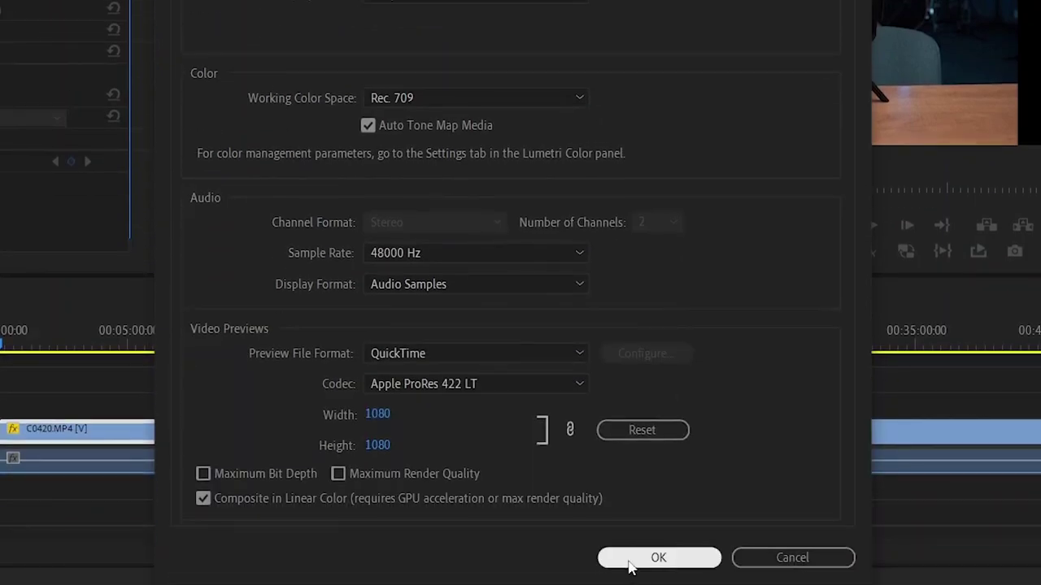
{"action": "left_click", "coordinate": [633, 559]}
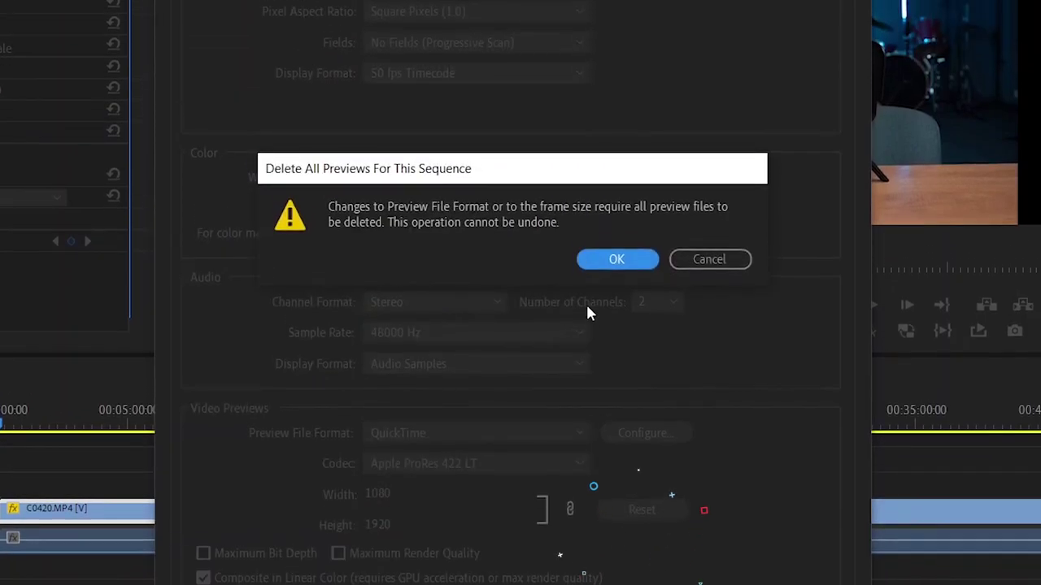
{"action": "left_click", "coordinate": [596, 260]}
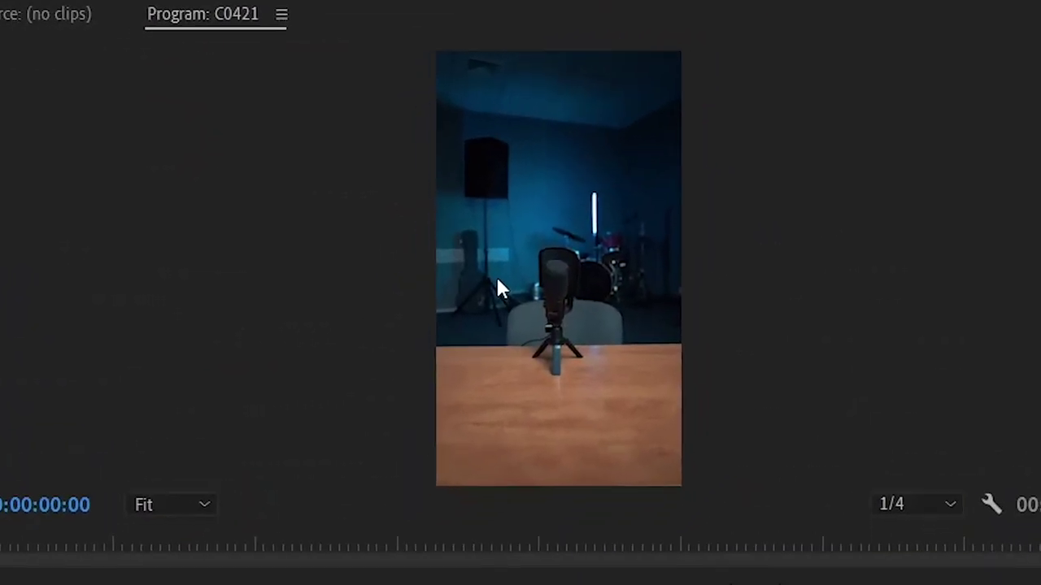
Copy the Motion settings from C0420.MP4 and paste them onto C0421.MP4.
{"action": "left_click_drag", "start_coordinate": [480, 566], "coordinate": [601, 453]}
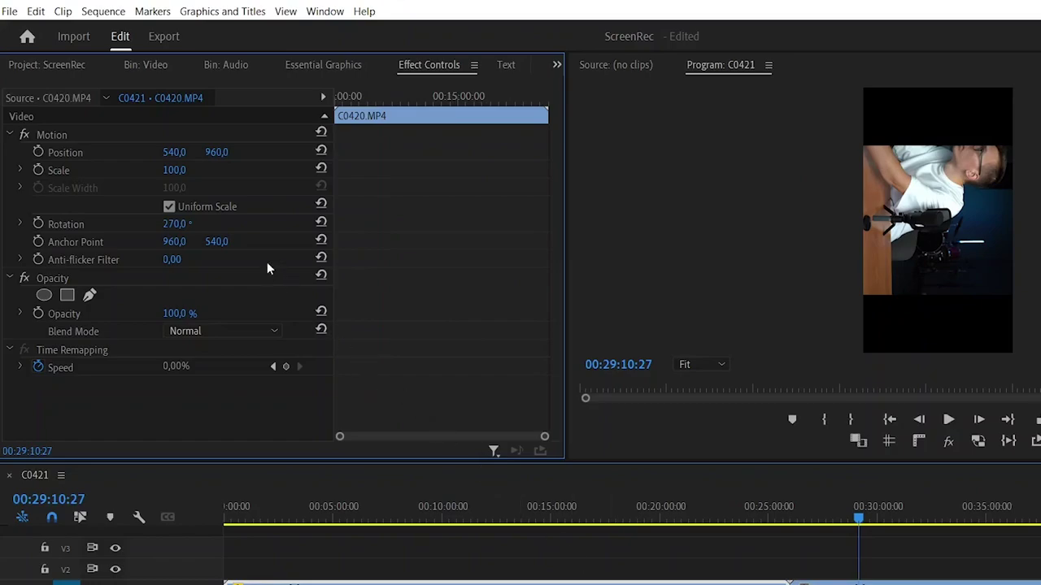
{"action": "left_click", "coordinate": [95, 135]}
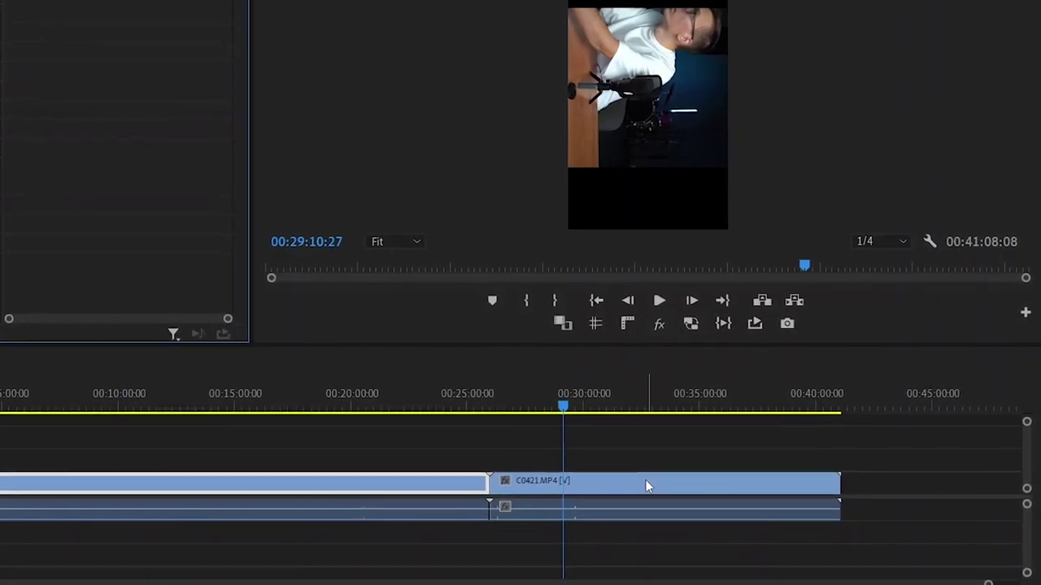
{"action": "left_click", "coordinate": [634, 468]}
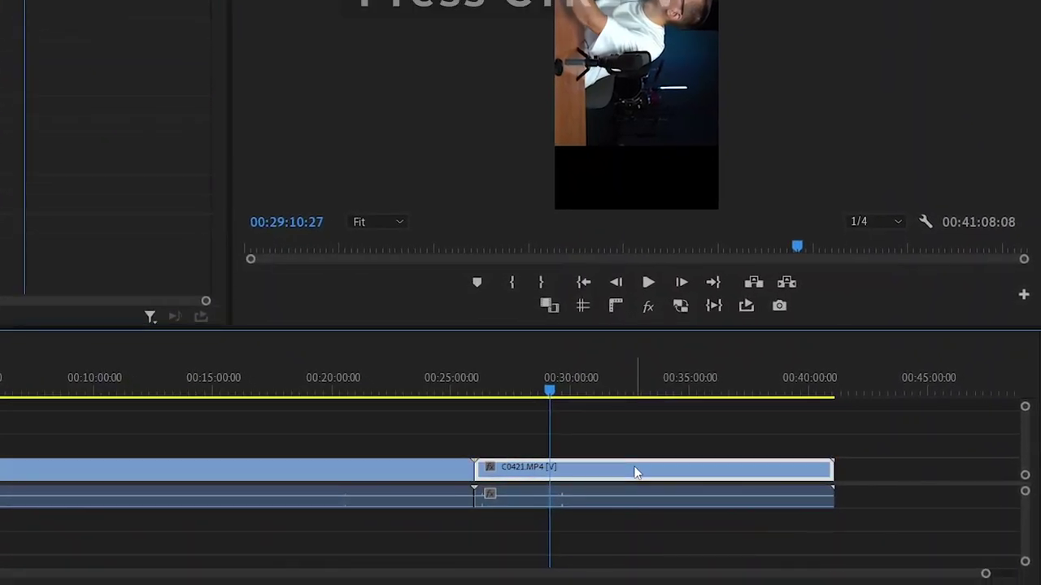
{"action": "key", "text": "ctrl+v"}
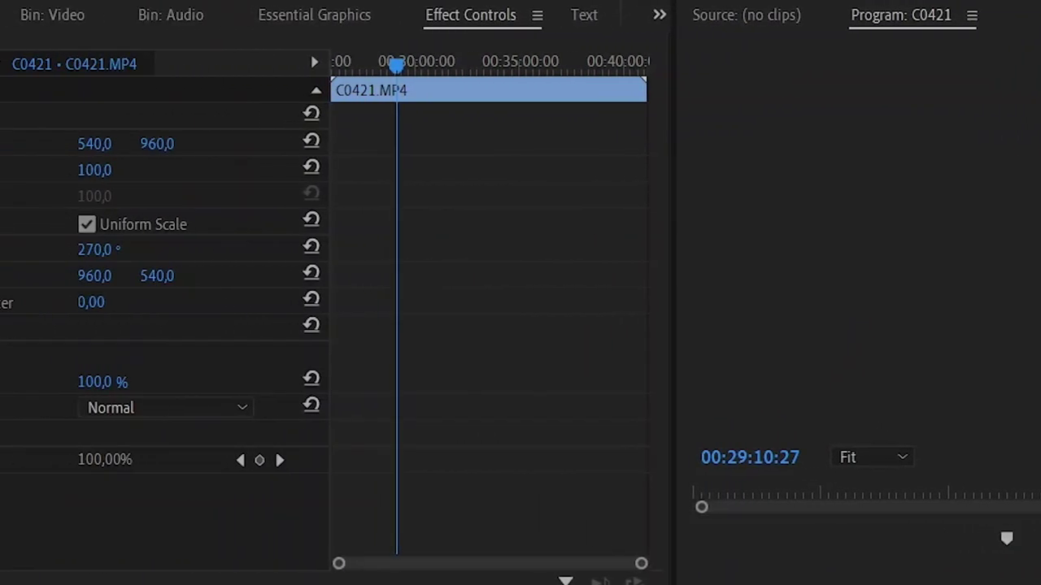
Add 25-oct.wav from the Audio bin to track A2 below the video clips.
{"action": "left_click", "coordinate": [64, 25]}
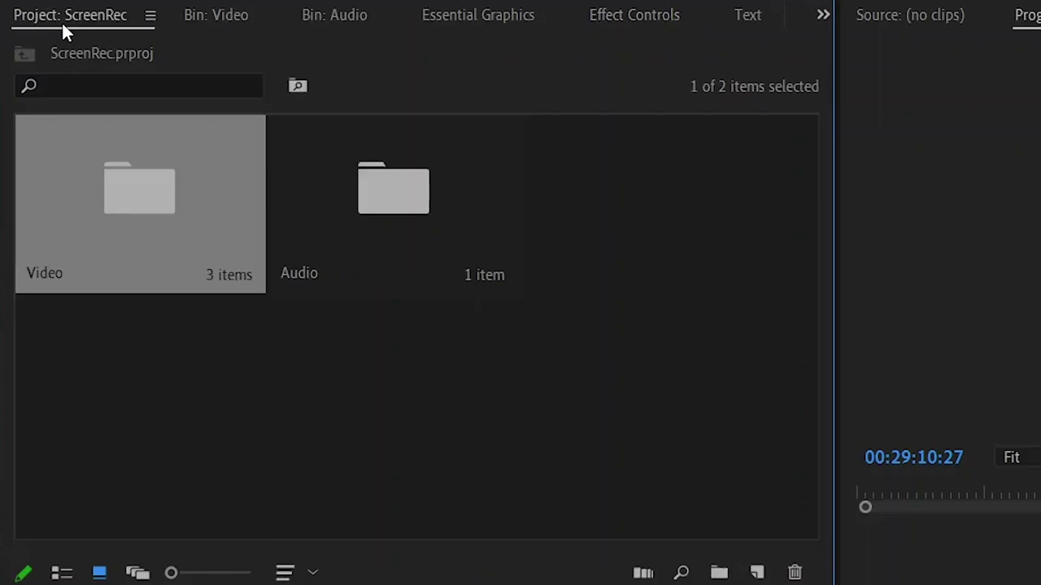
{"action": "double_click", "coordinate": [391, 204]}
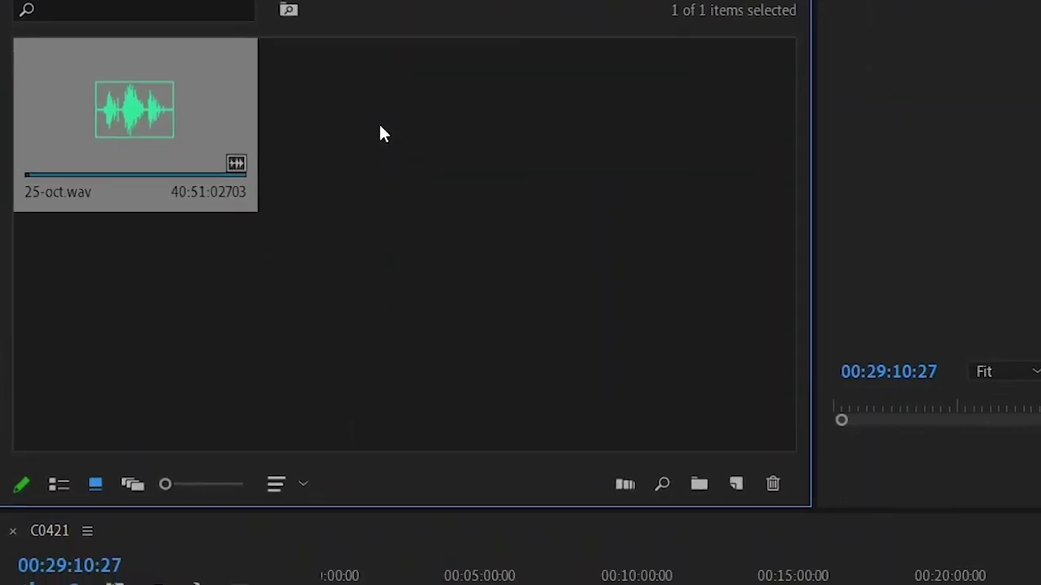
{"action": "left_click_drag", "start_coordinate": [139, 192], "coordinate": [372, 504]}
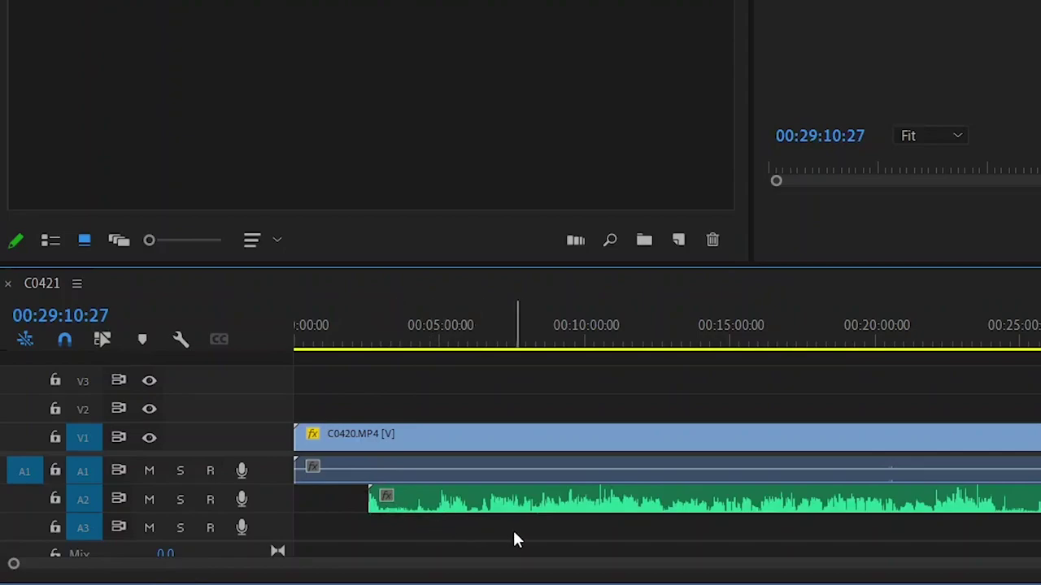
Synchronize C0420.MP4 with the separately recorded audio on track A2.
{"action": "left_click_drag", "start_coordinate": [518, 539], "coordinate": [435, 435]}
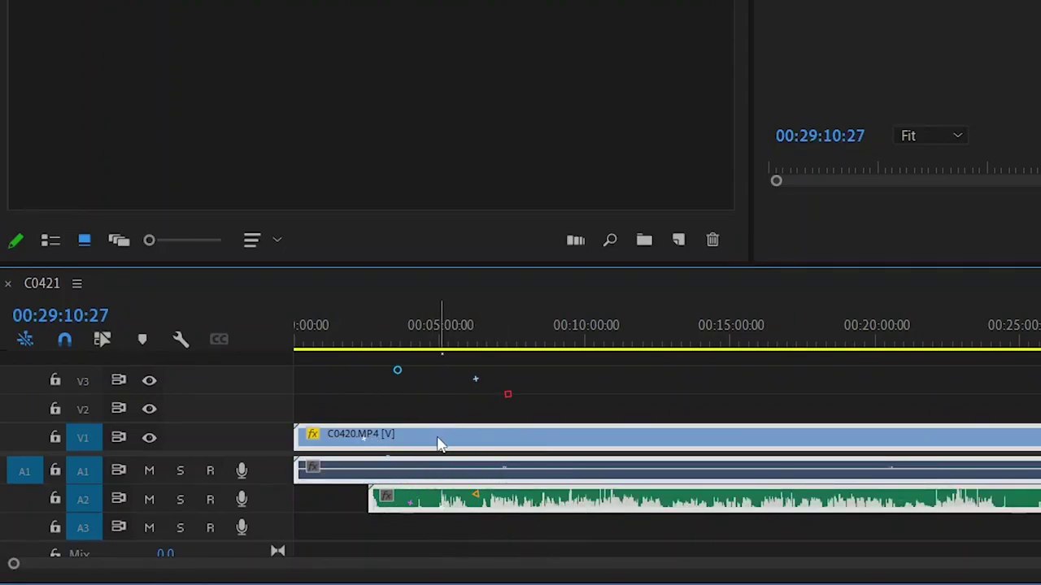
{"action": "right_click", "coordinate": [439, 445]}
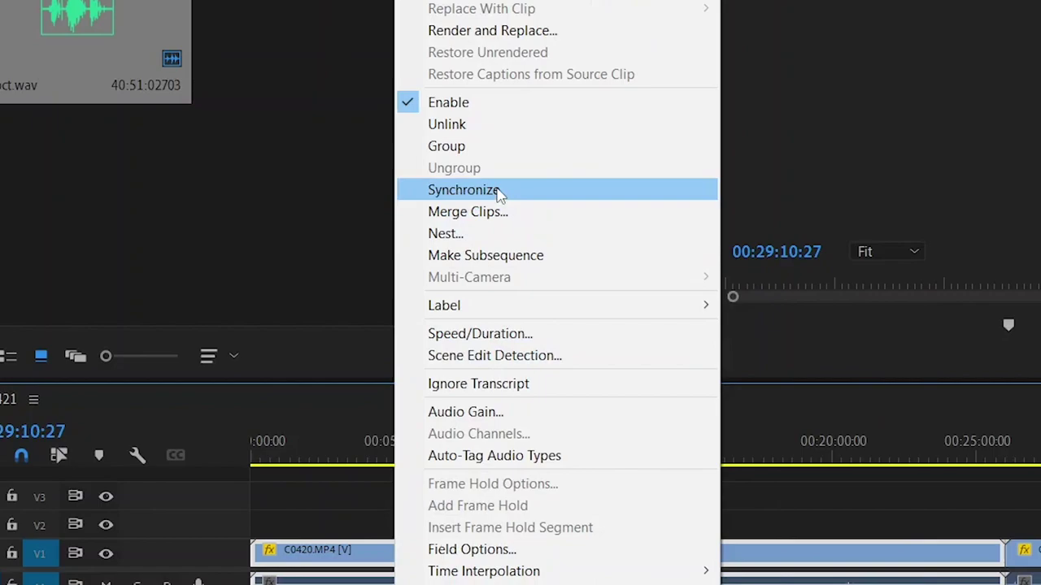
{"action": "left_click", "coordinate": [497, 192]}
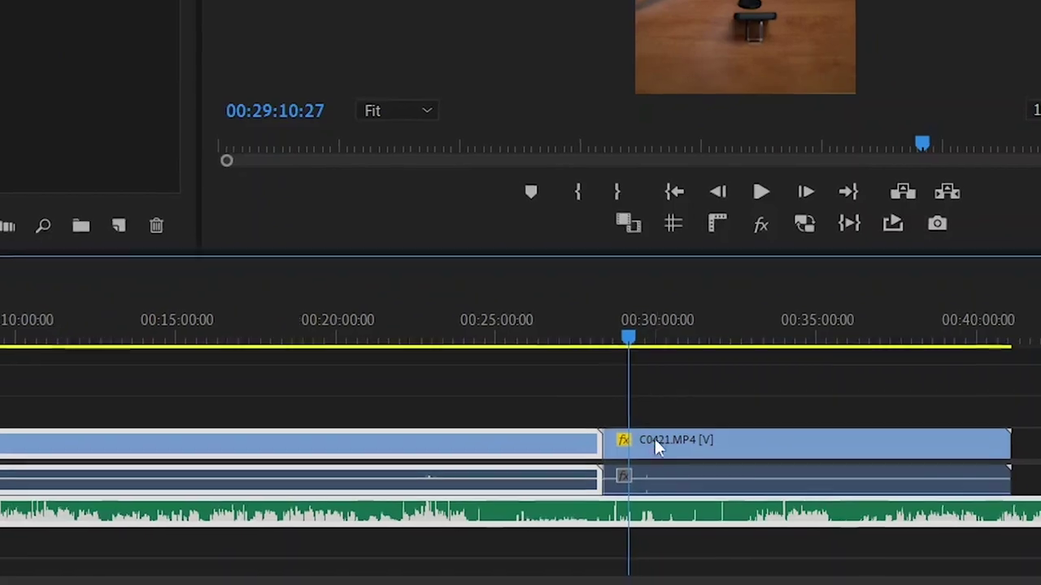
Shift C0421.MP4 to a later time, and cut the A2 audio where C0420.MP4 ends, placing the remainder beneath C0421.MP4.
{"action": "left_click_drag", "start_coordinate": [791, 526], "coordinate": [809, 584]}
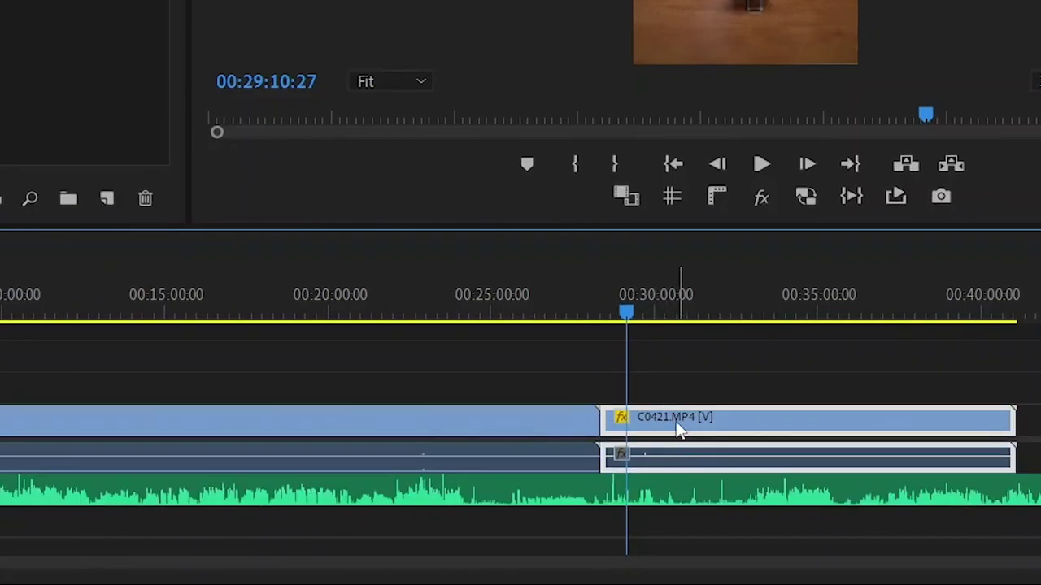
{"action": "left_click_drag", "start_coordinate": [679, 431], "coordinate": [797, 435]}
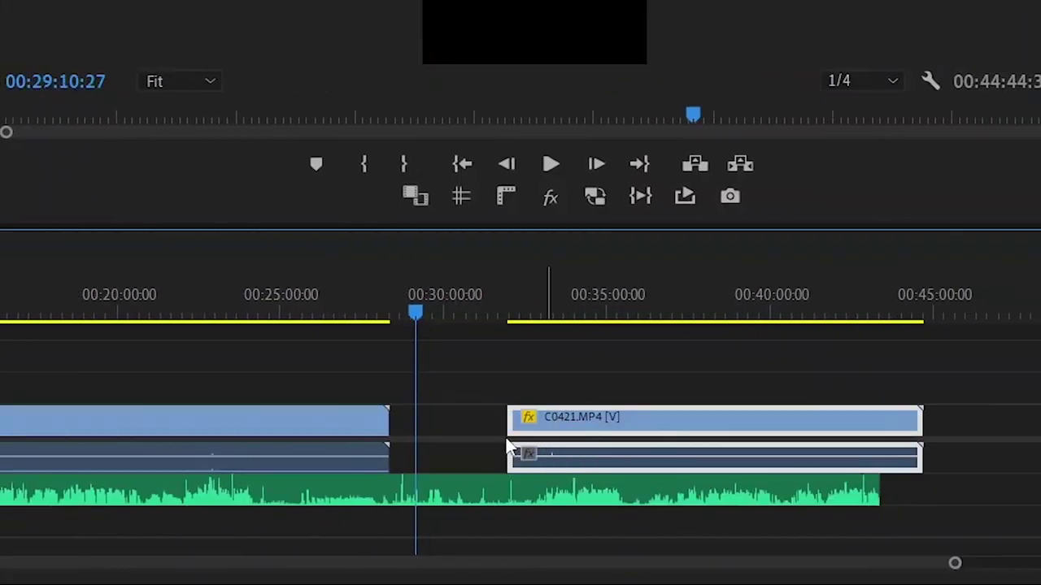
{"action": "left_click", "coordinate": [395, 492]}
{"action": "left_click", "coordinate": [391, 323]}
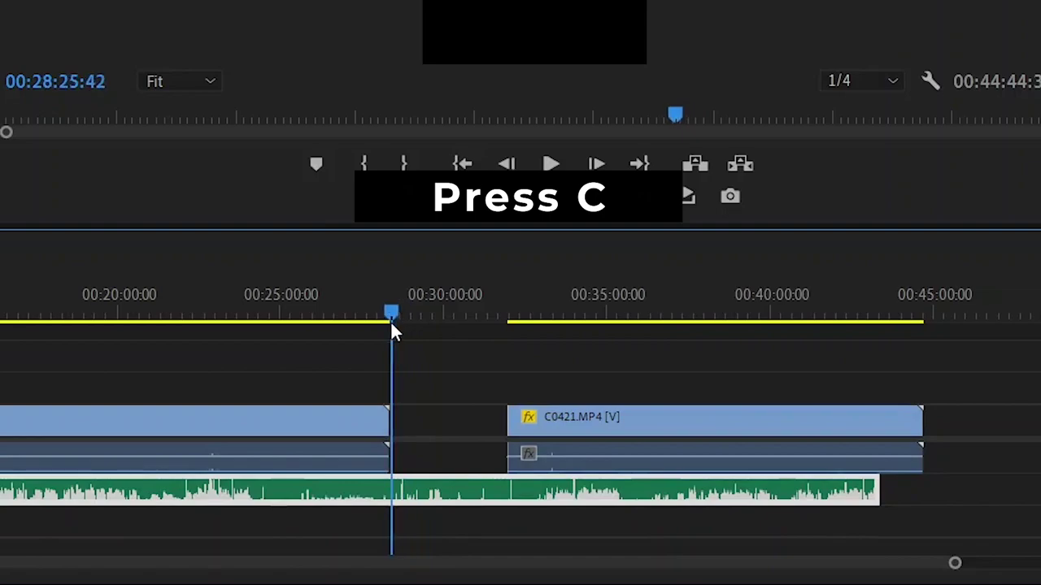
{"action": "left_click_drag", "start_coordinate": [438, 493], "coordinate": [528, 490]}
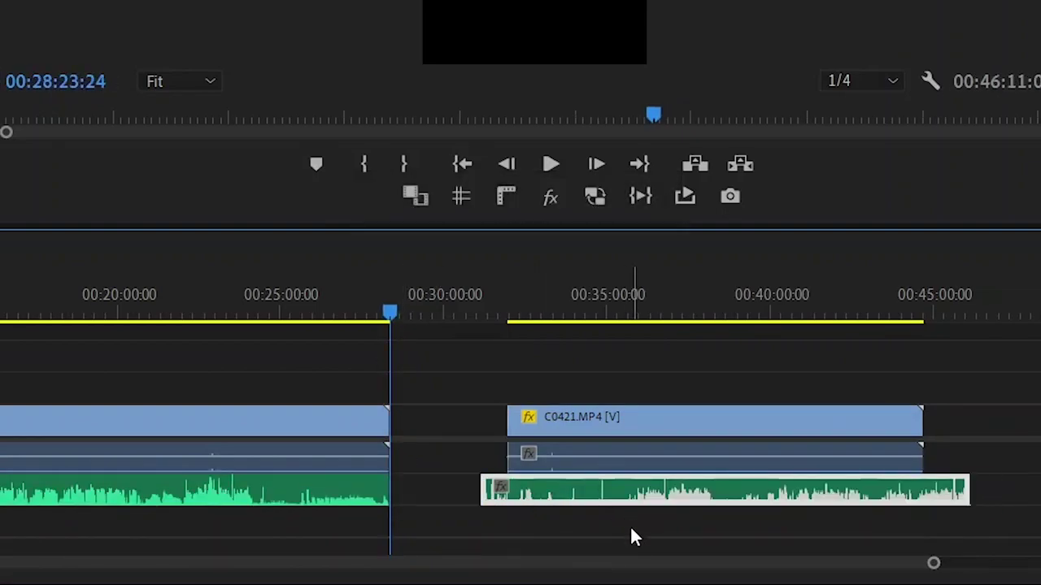
Synchronize C0421.MP4 with the second audio segment and mute the camera audio track A1.
{"action": "left_click_drag", "start_coordinate": [635, 536], "coordinate": [574, 407]}
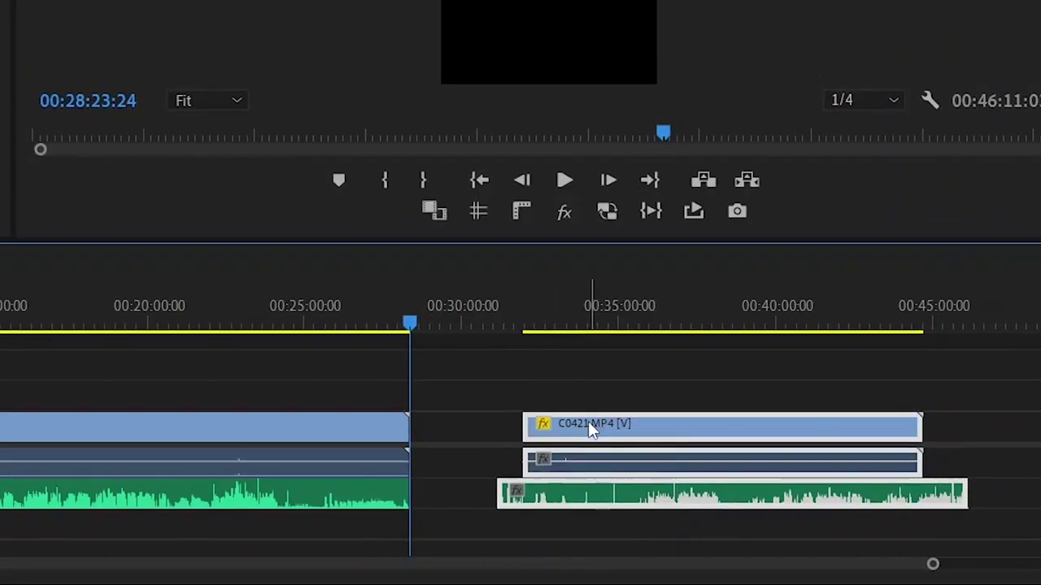
{"action": "right_click", "coordinate": [579, 423]}
{"action": "left_click", "coordinate": [705, 73]}
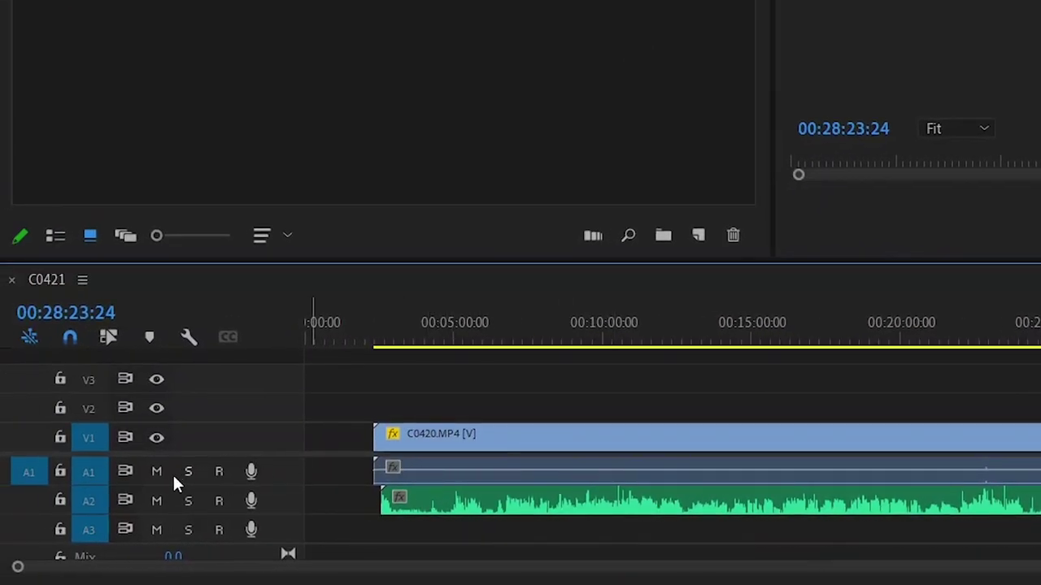
{"action": "left_click", "coordinate": [156, 476]}
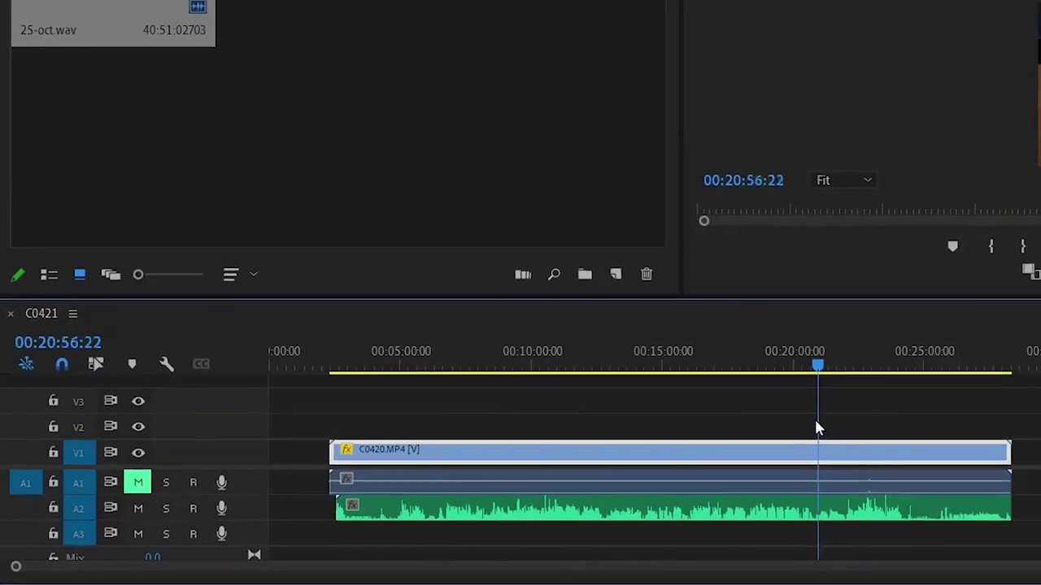
Play through C0420.MP4 and cut all tracks at 00:16:12:27.
{"action": "left_click_drag", "start_coordinate": [926, 401], "coordinate": [849, 400]}
{"action": "left_click_drag", "start_coordinate": [638, 443], "coordinate": [657, 439]}
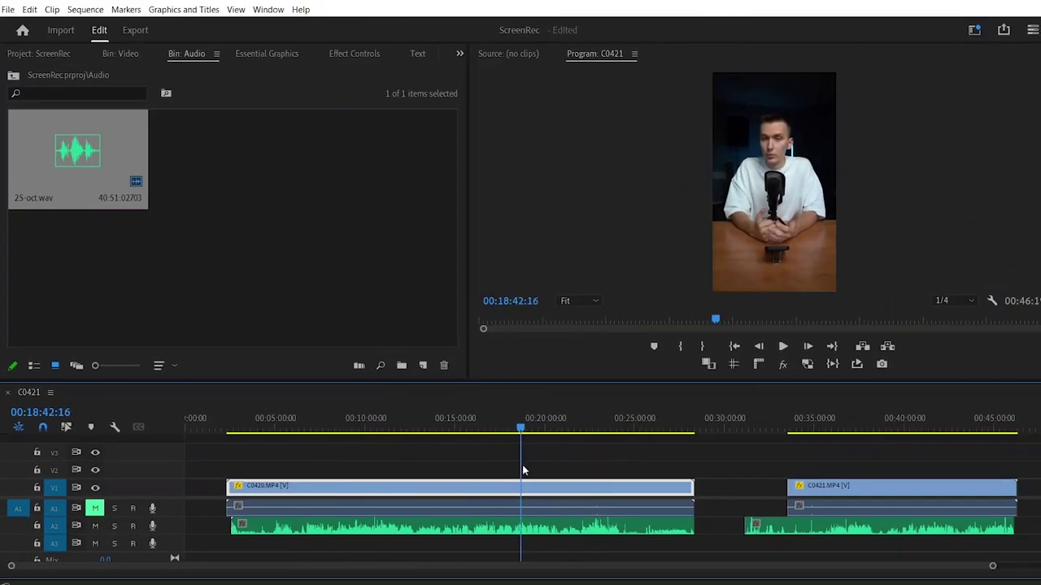
{"action": "left_click_drag", "start_coordinate": [529, 463], "coordinate": [458, 437]}
{"action": "key", "text": "space"}
{"action": "scroll", "coordinate": [482, 439], "scroll_direction": "up", "scroll_amount": 4}
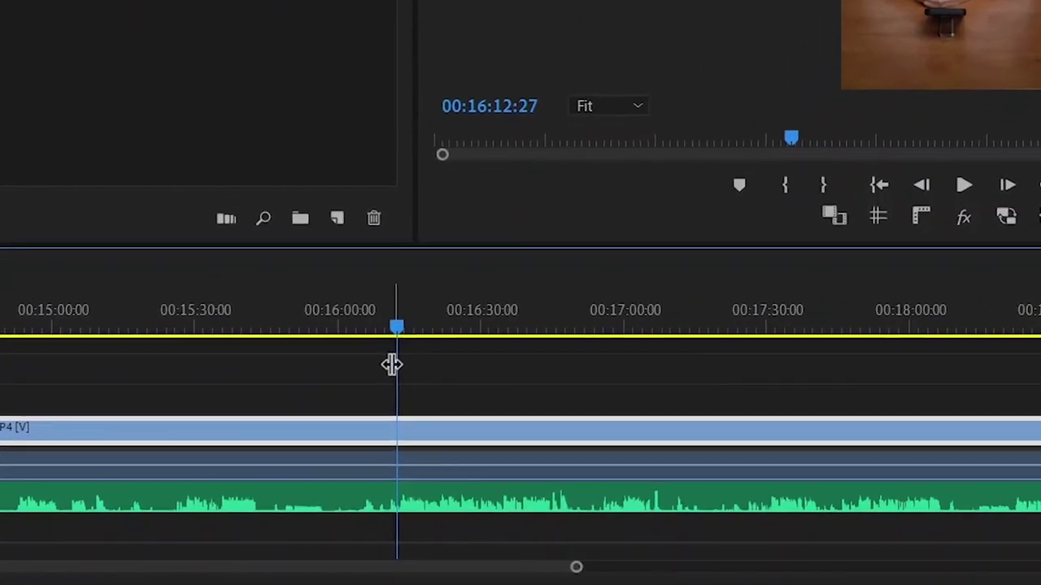
{"action": "key", "text": "shift+s"}
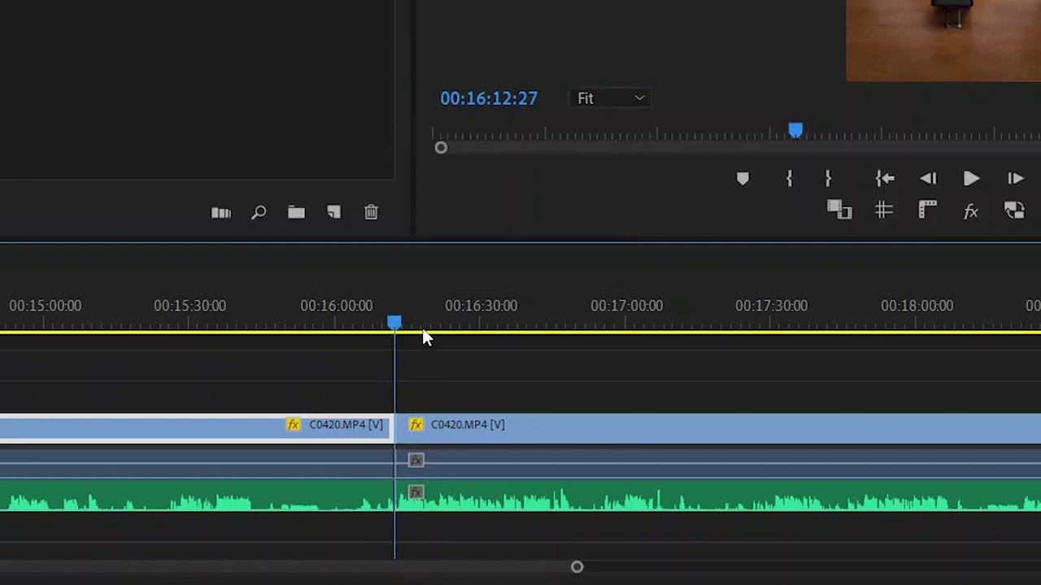
Cut the C0420.MP4 video clip at 00:22:28:47 with the Razor tool.
{"action": "left_click_drag", "start_coordinate": [422, 325], "coordinate": [433, 322]}
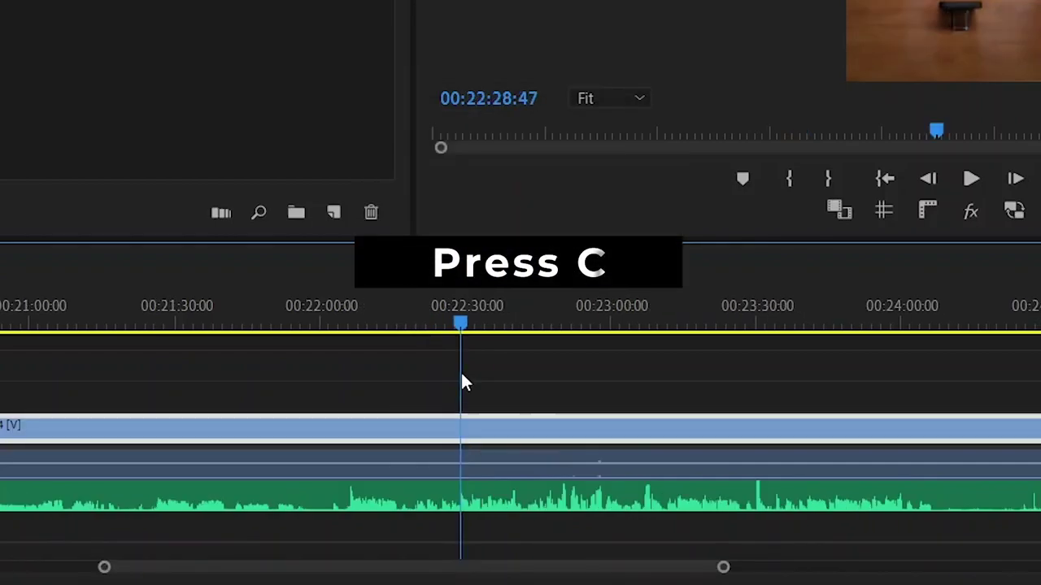
{"action": "key", "text": "c"}
{"action": "left_click", "coordinate": [466, 423]}
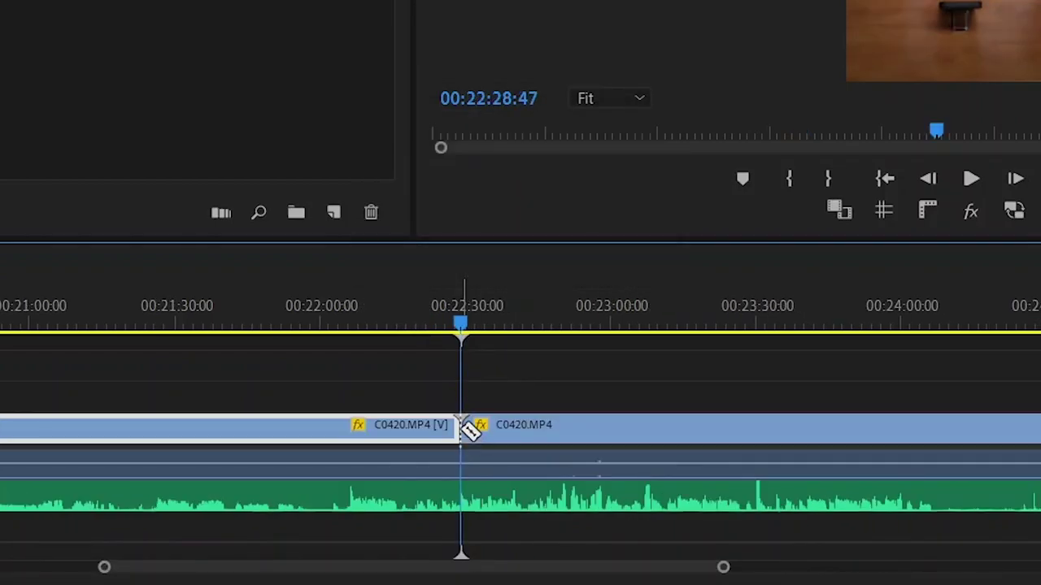
Cut the audio tracks at 00:22:28:47, and cut all tracks of the C0420.MP4 clip at 00:22:40:13.
{"action": "left_click", "coordinate": [468, 486]}
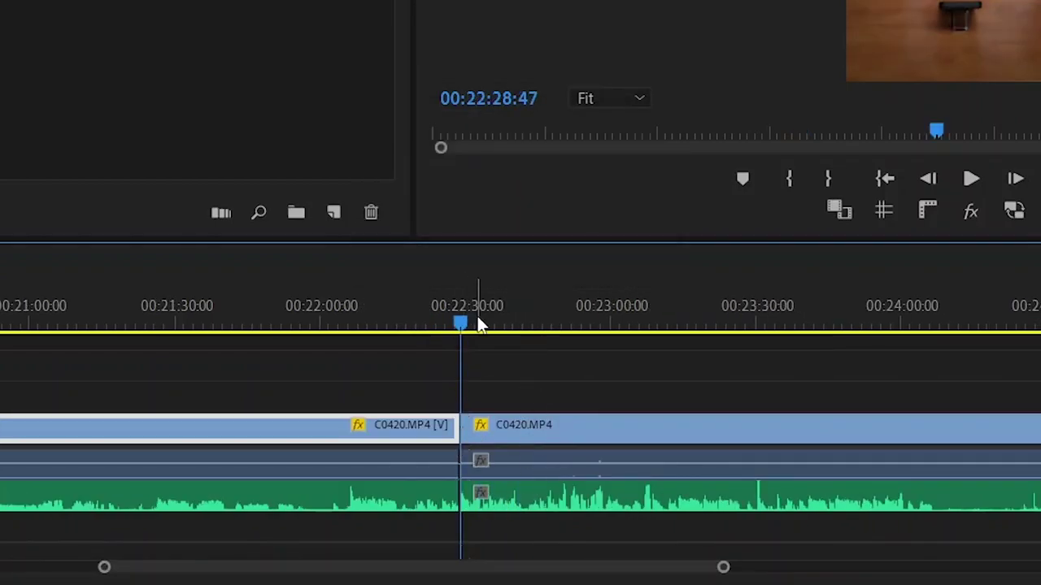
{"action": "left_click_drag", "start_coordinate": [477, 319], "coordinate": [519, 335]}
{"action": "left_click", "coordinate": [520, 426]}
{"action": "key", "text": "v"}
{"action": "left_click", "coordinate": [488, 477]}
{"action": "key", "text": "minus"}
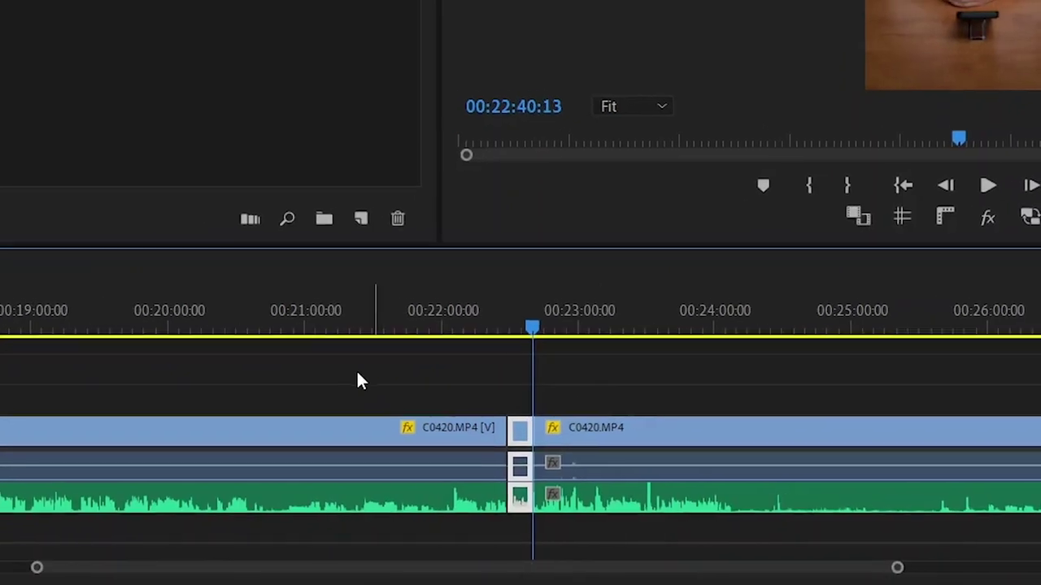
Delete the C0420.MP4 footage before 00:16:12:27 and the stretch ending at 00:22:28:47, closing the gap between the kept pieces.
{"action": "left_click_drag", "start_coordinate": [326, 368], "coordinate": [408, 542]}
{"action": "key", "text": "Delete"}
{"action": "scroll", "coordinate": [534, 457], "scroll_direction": "up", "scroll_amount": 4}
{"action": "scroll", "coordinate": [623, 465], "scroll_direction": "down", "scroll_amount": 2}
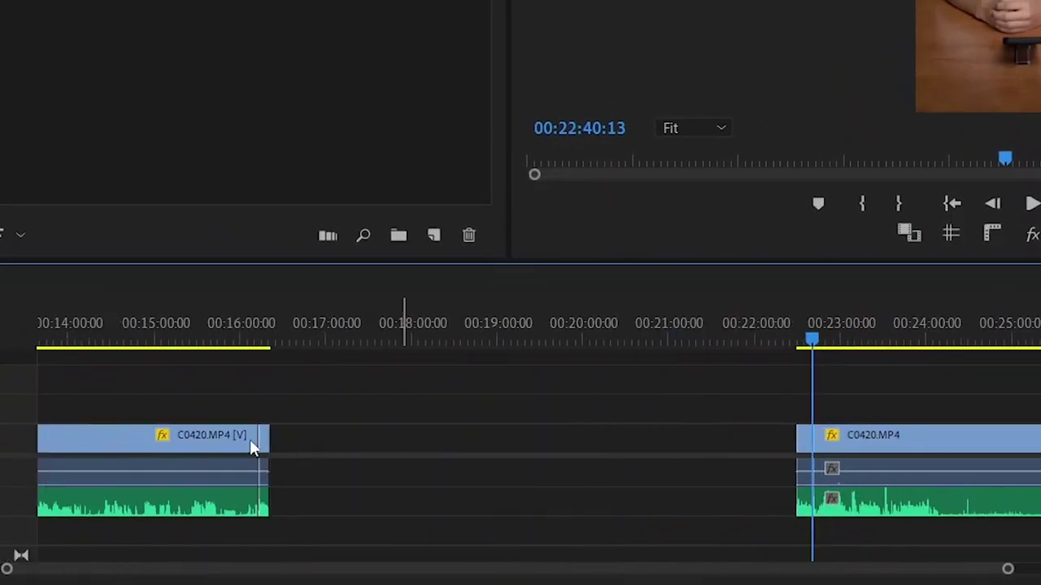
{"action": "left_click_drag", "start_coordinate": [234, 398], "coordinate": [204, 573]}
{"action": "key", "text": "Delete"}
{"action": "scroll", "coordinate": [465, 463], "scroll_direction": "up", "scroll_amount": 1}
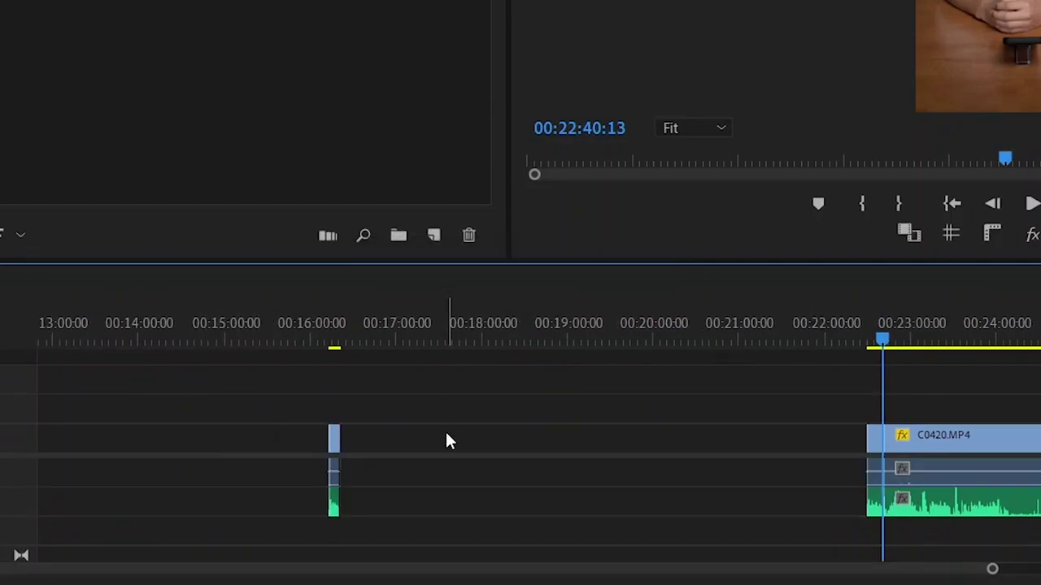
{"action": "left_click", "coordinate": [450, 440]}
{"action": "key", "text": "Delete"}
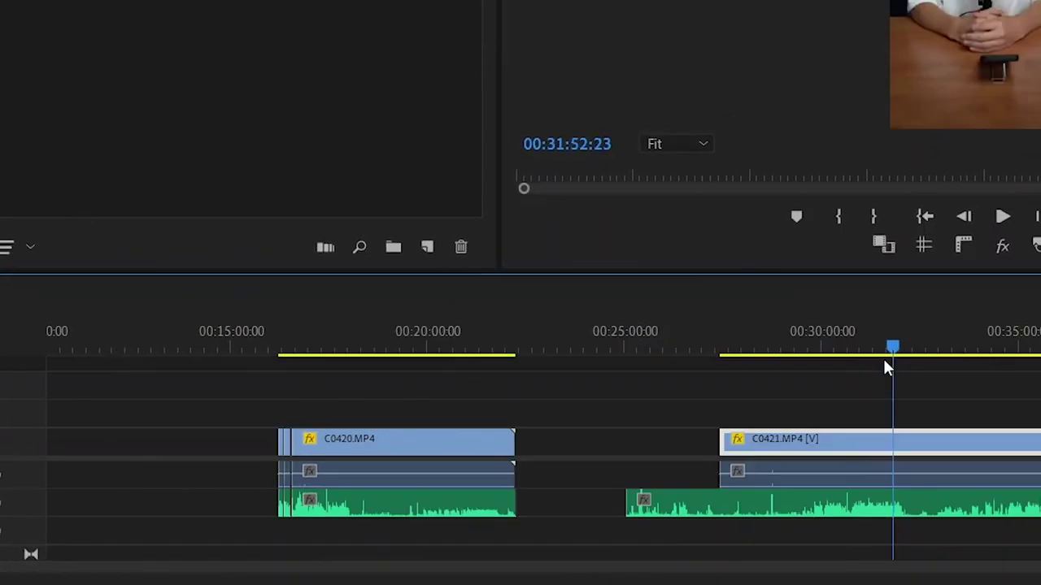
Cut C0421.MP4 at 00:34:37:06 and again a little further along the clip.
{"action": "left_click_drag", "start_coordinate": [889, 360], "coordinate": [922, 404]}
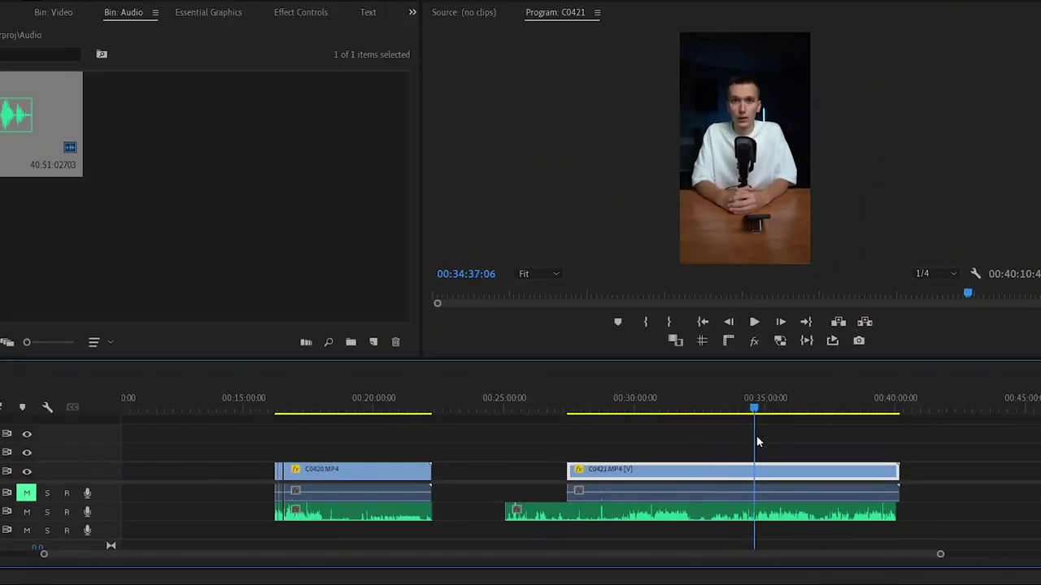
{"action": "key", "text": "ctrl+k"}
{"action": "left_click_drag", "start_coordinate": [755, 409], "coordinate": [767, 416]}
{"action": "key", "text": "ctrl+k"}
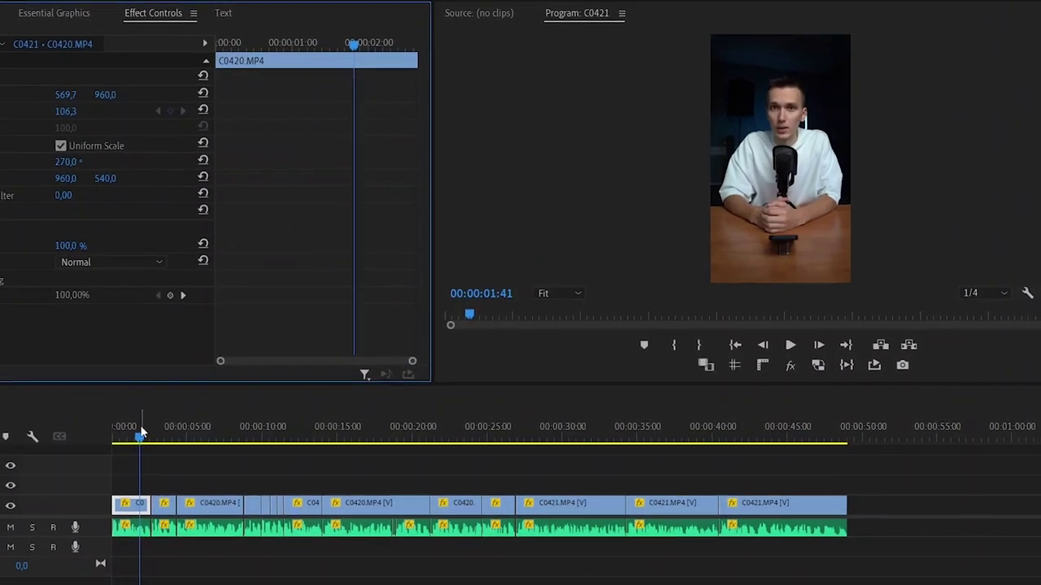
At 00:00:01:14, keyframe the first clip's Scale at 125,3 and its Position at 604,7 by 960,0.
{"action": "left_click_drag", "start_coordinate": [114, 452], "coordinate": [96, 460]}
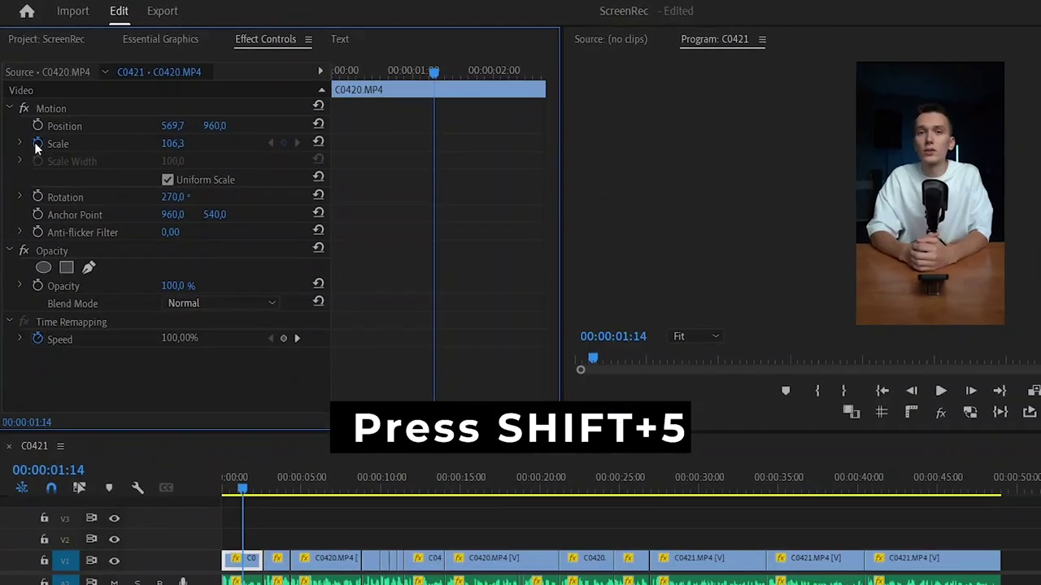
{"action": "left_click", "coordinate": [37, 144]}
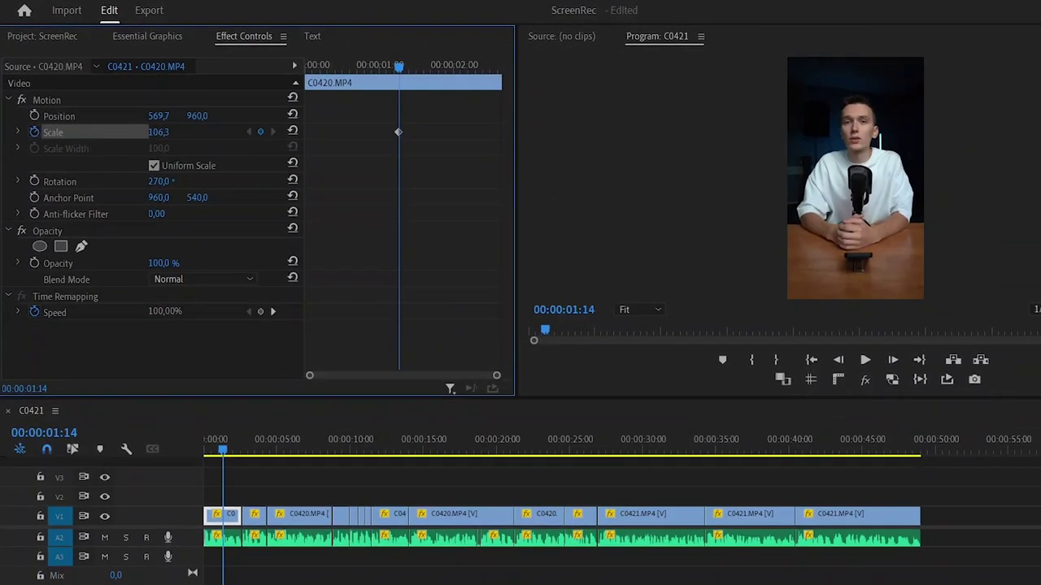
{"action": "left_click_drag", "start_coordinate": [158, 132], "coordinate": [174, 132]}
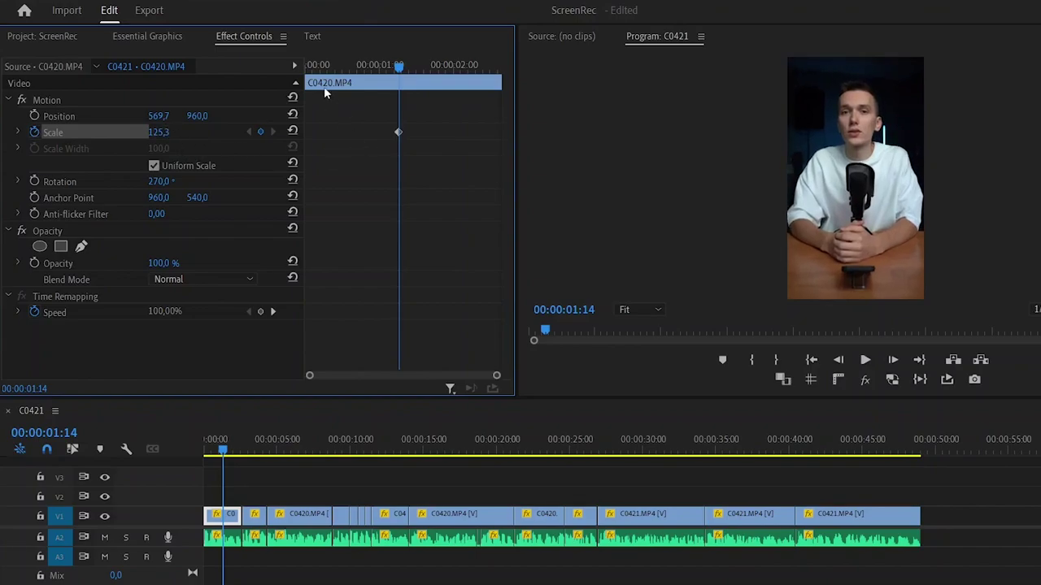
{"action": "left_click_drag", "start_coordinate": [158, 116], "coordinate": [187, 116]}
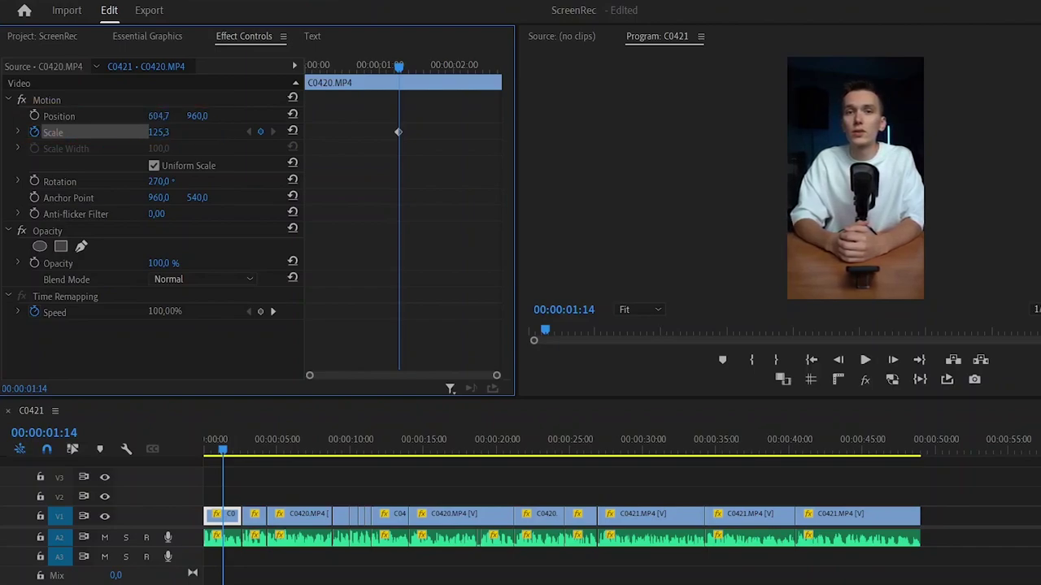
{"action": "left_click", "coordinate": [34, 116]}
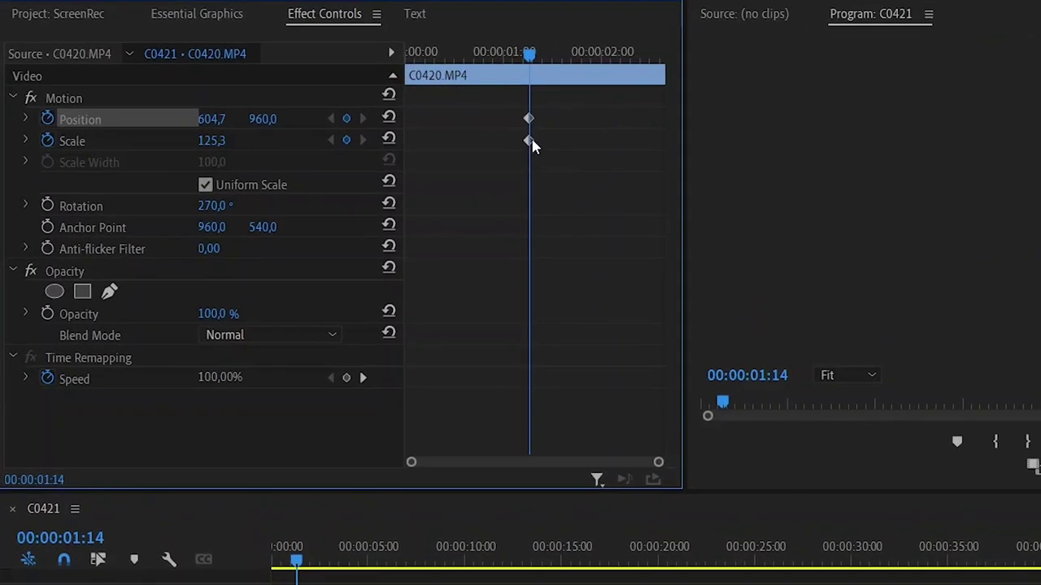
Apply Ease Out to the first clip's Scale keyframe and temporal easing to its Position keyframe at 00:00:01:14.
{"action": "right_click", "coordinate": [530, 142]}
{"action": "left_click", "coordinate": [627, 419]}
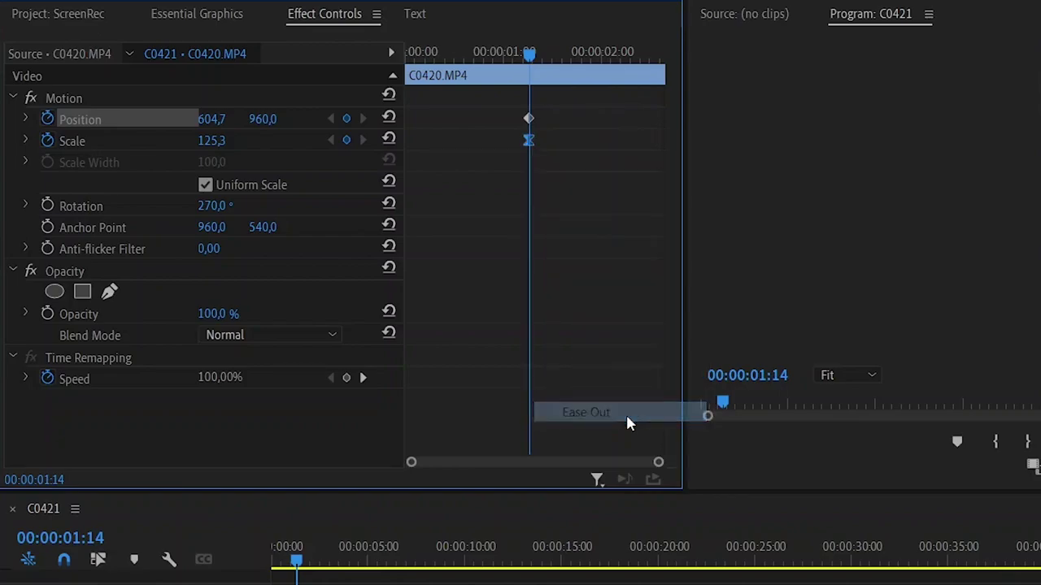
{"action": "right_click", "coordinate": [528, 119]}
{"action": "mouse_move", "coordinate": [622, 266]}
{"action": "left_click", "coordinate": [802, 391]}
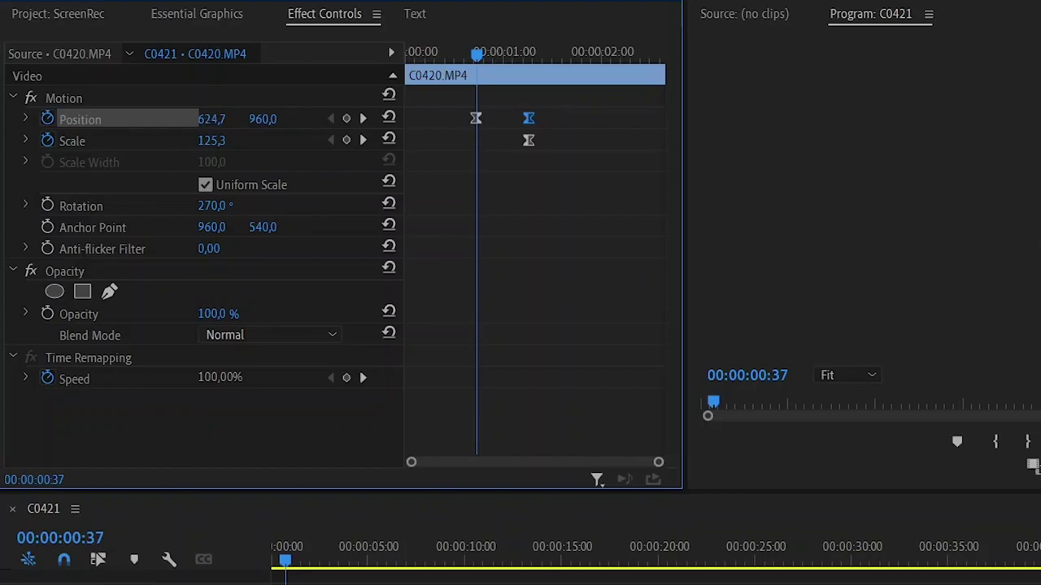
Play the first clip's animation, and add Position 636,7 and Scale 125,3 keyframes at 00:00:00:00.
{"action": "left_click_drag", "start_coordinate": [476, 55], "coordinate": [392, 70]}
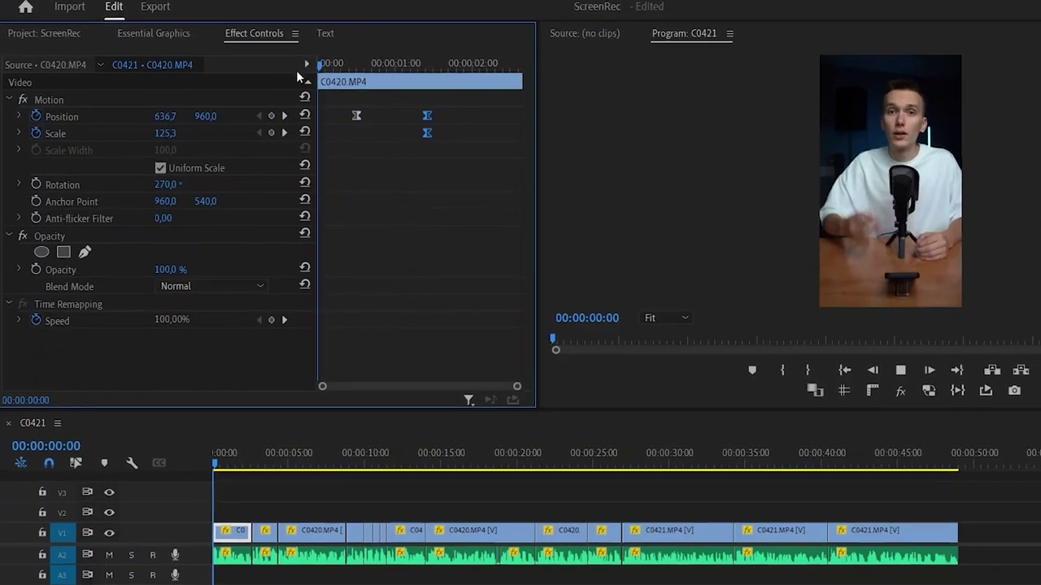
{"action": "key", "text": "space"}
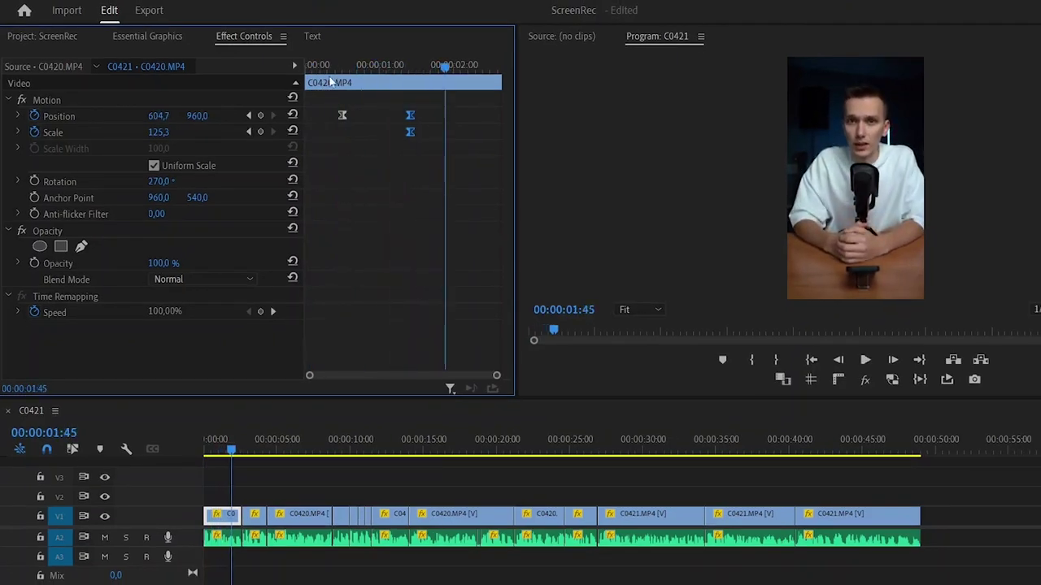
{"action": "left_click_drag", "start_coordinate": [315, 66], "coordinate": [306, 95]}
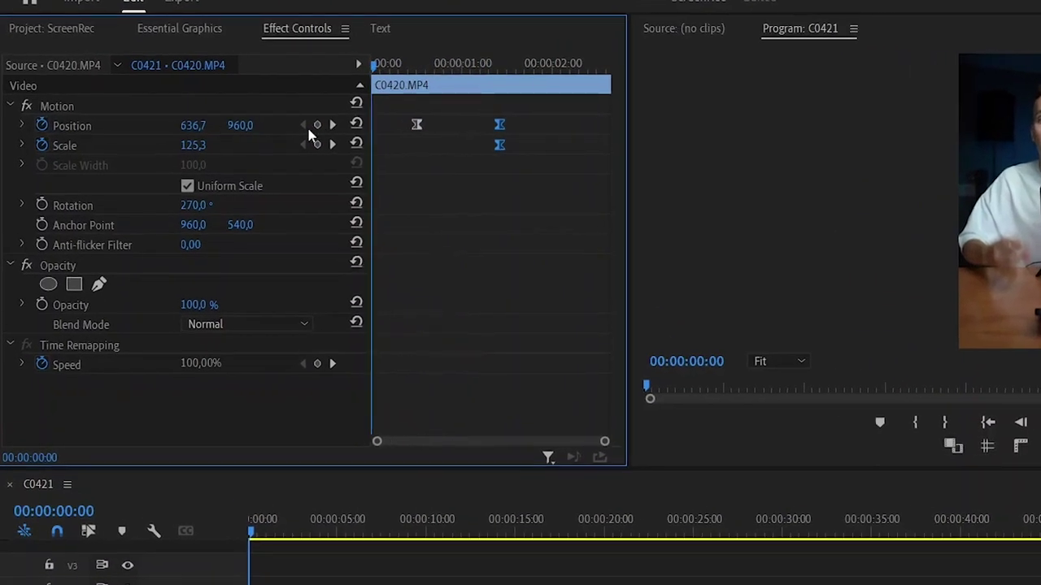
{"action": "left_click", "coordinate": [260, 115]}
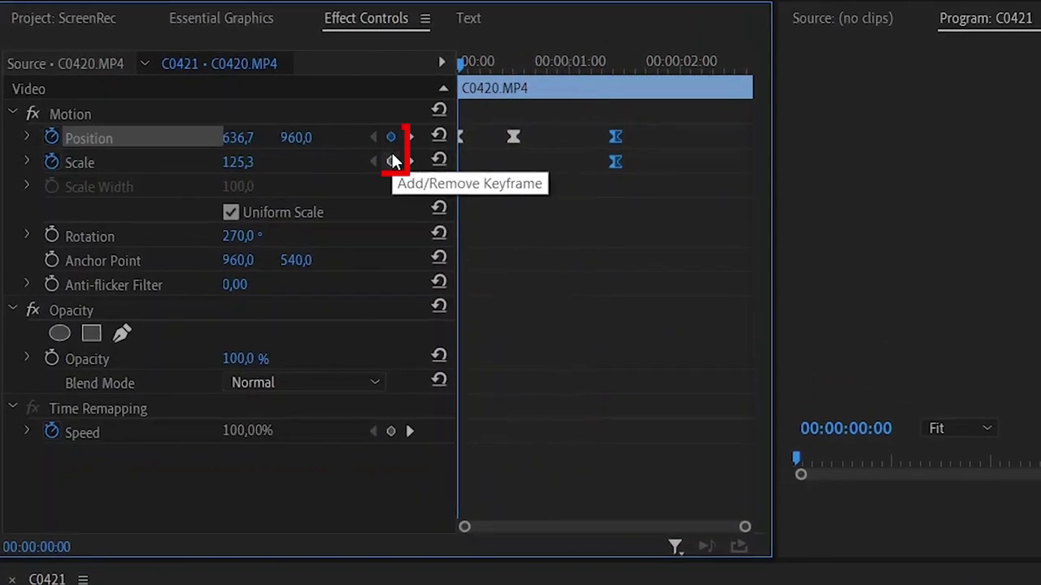
{"action": "left_click", "coordinate": [392, 161]}
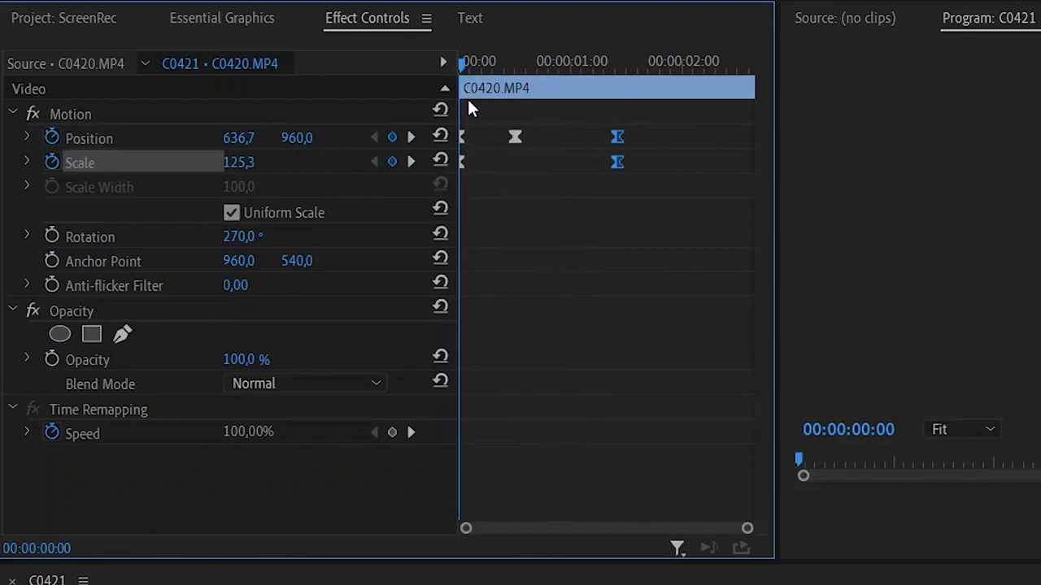
Copy the starting Position and Scale keyframes, paste them at 00:00:02:25, and shift the pasted pair to the clip's end.
{"action": "left_click_drag", "start_coordinate": [478, 134], "coordinate": [450, 194]}
{"action": "key", "text": "ctrl+c"}
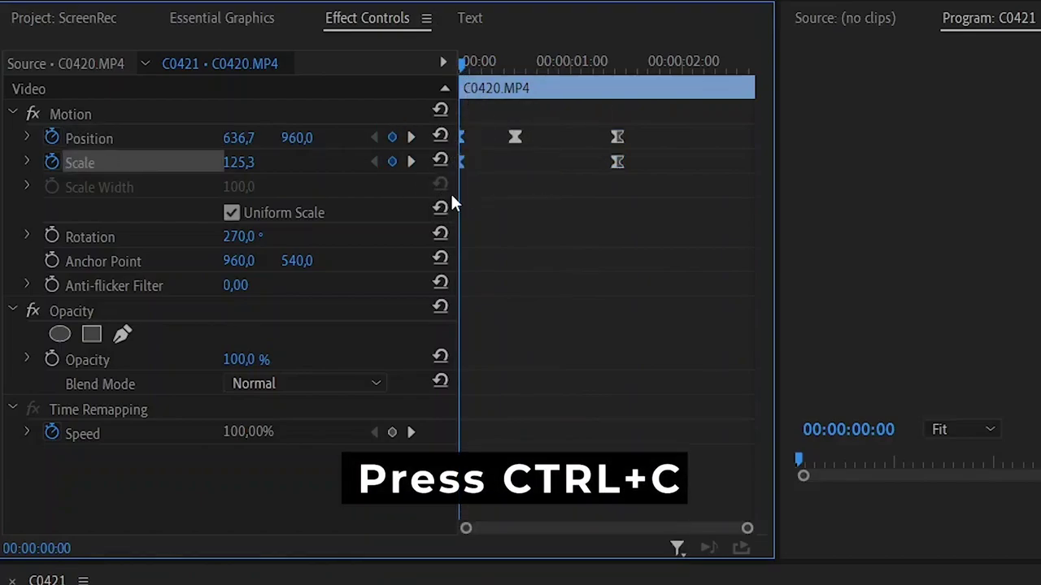
{"action": "left_click", "coordinate": [739, 70]}
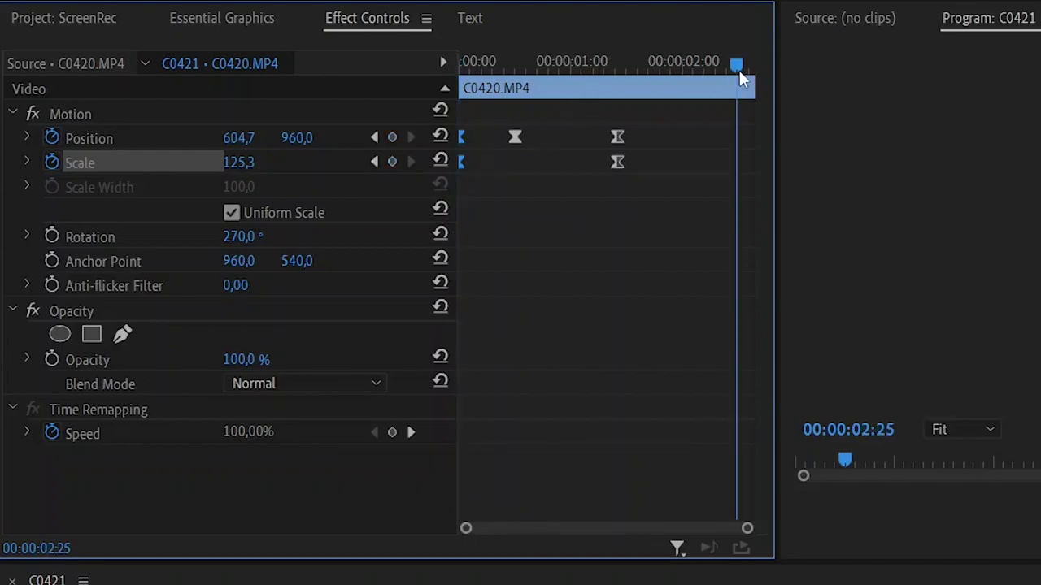
{"action": "key", "text": "ctrl+v"}
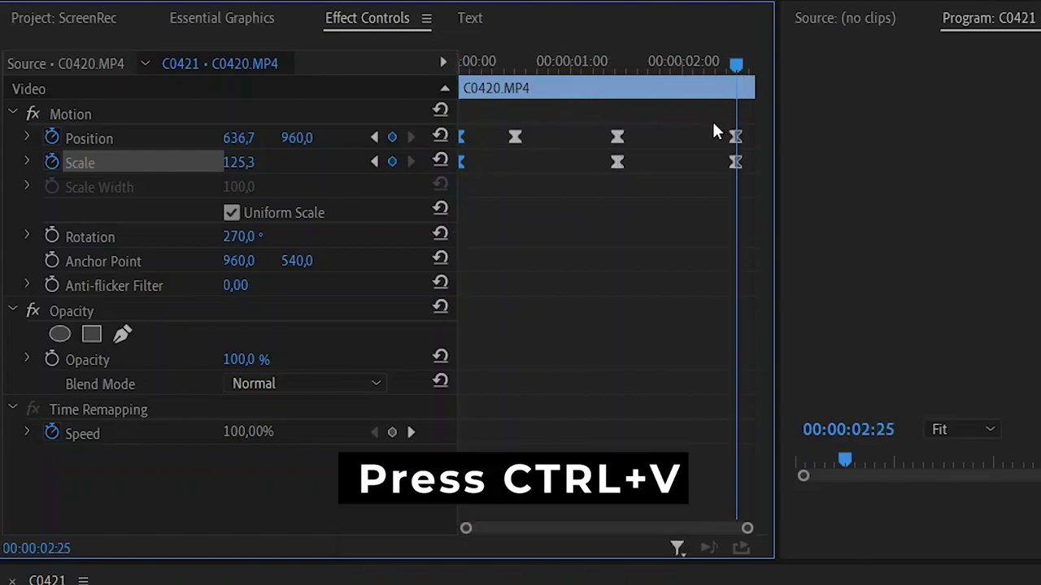
{"action": "left_click_drag", "start_coordinate": [713, 122], "coordinate": [761, 161]}
Play the first clip's finished animation and examine the Position and Scale settings of the other clips along the sequence.
{"action": "left_click_drag", "start_coordinate": [487, 66], "coordinate": [438, 67]}
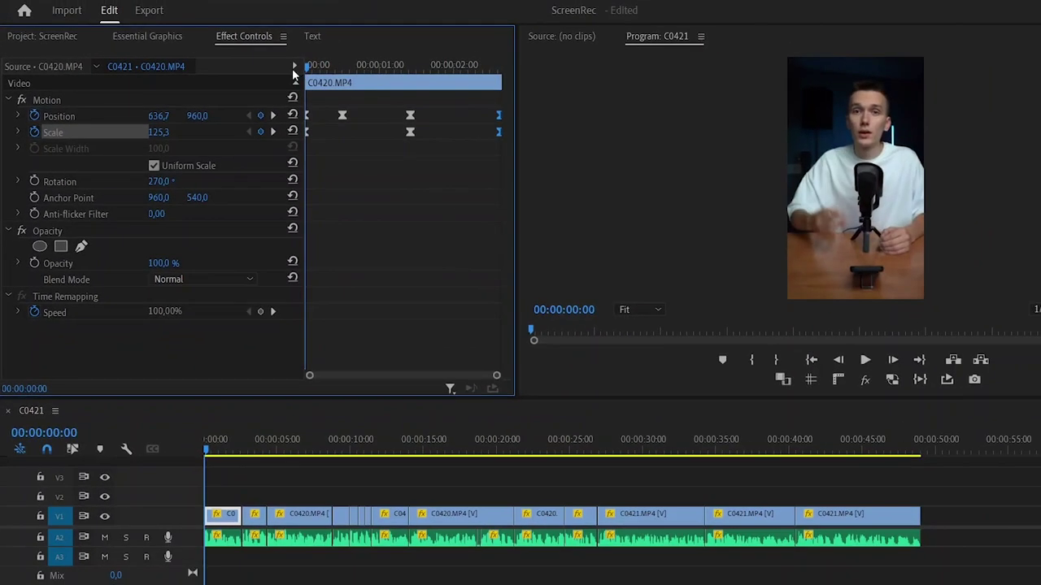
{"action": "key", "text": "space"}
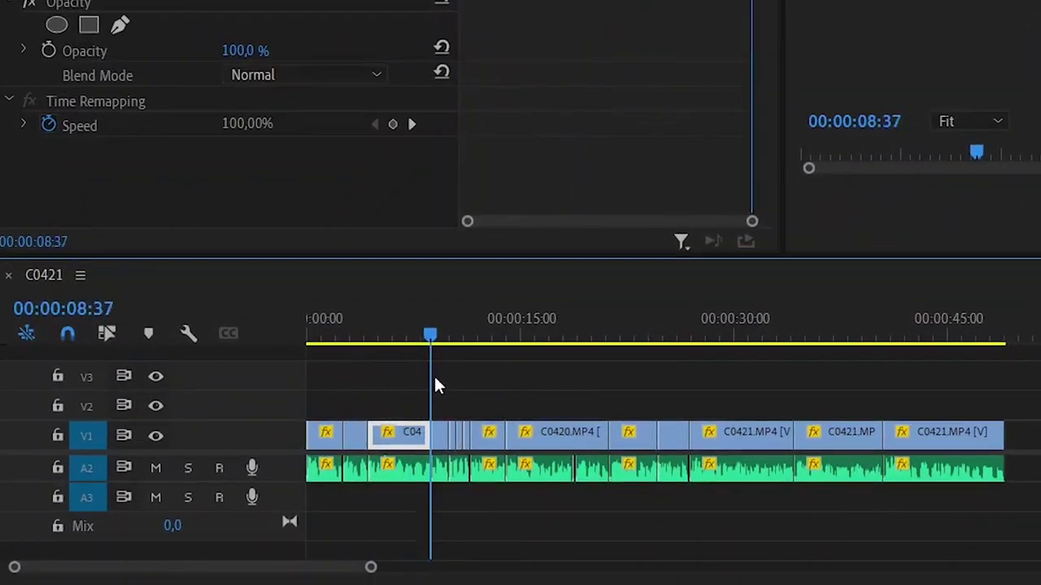
{"action": "key", "text": "Down"}
{"action": "scroll", "coordinate": [446, 501], "scroll_direction": "up", "scroll_amount": 2}
{"action": "scroll", "coordinate": [493, 485], "scroll_direction": "up", "scroll_amount": 2}
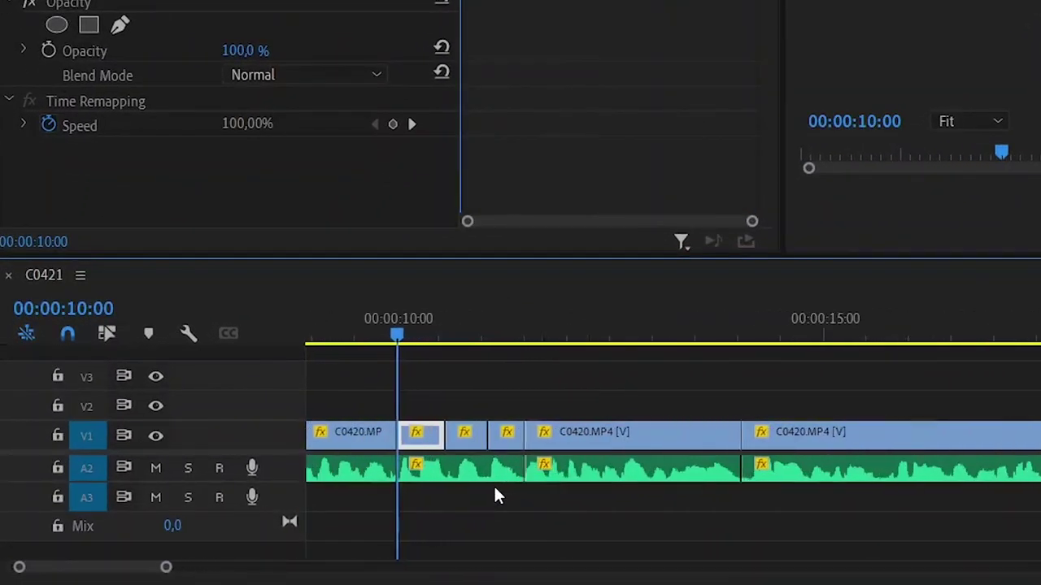
{"action": "scroll", "coordinate": [539, 467], "scroll_direction": "left", "scroll_amount": 2}
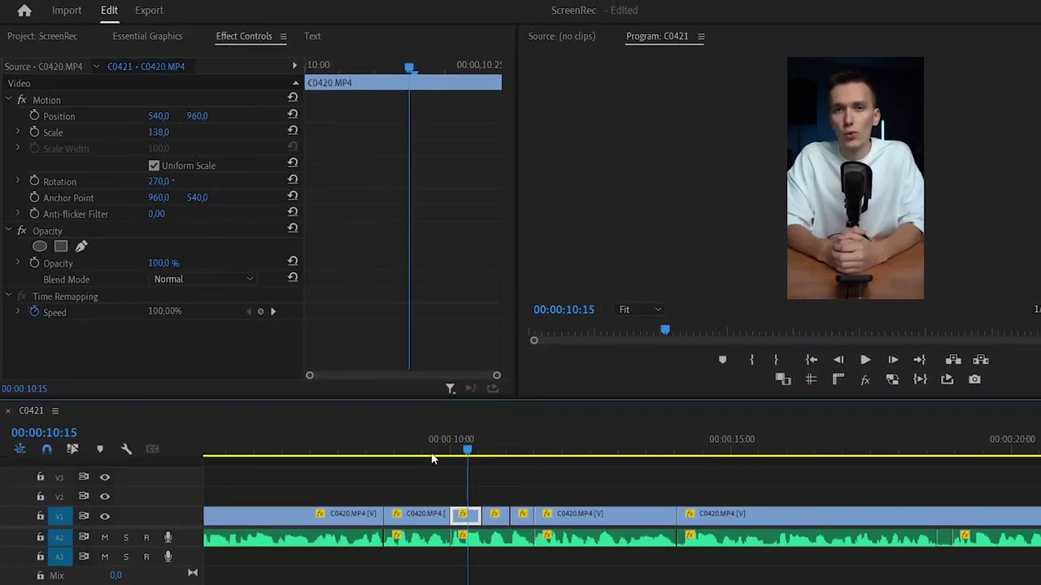
{"action": "left_click", "coordinate": [499, 450]}
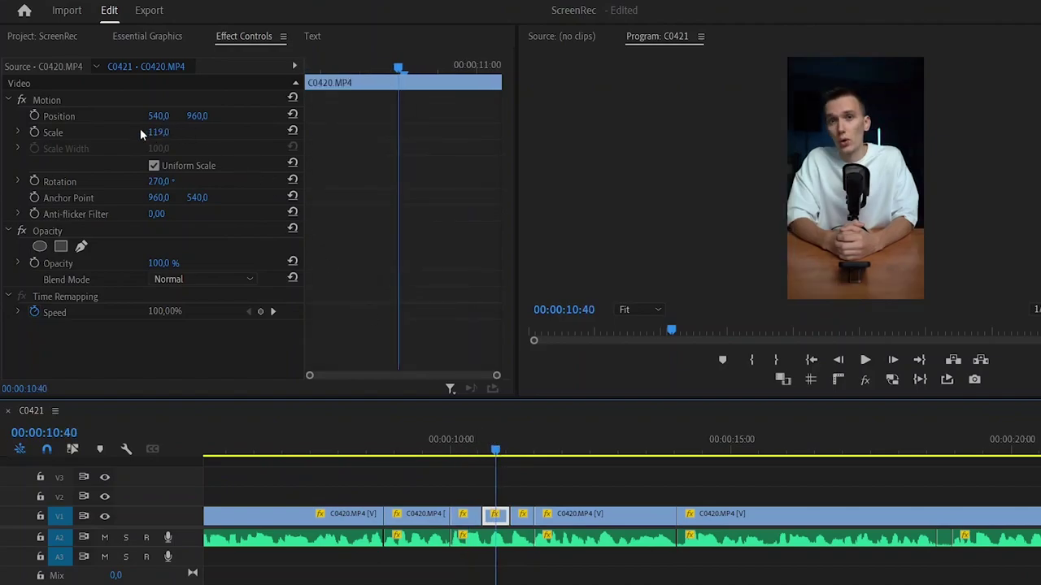
{"action": "key", "text": "backslash"}
{"action": "left_click", "coordinate": [453, 449]}
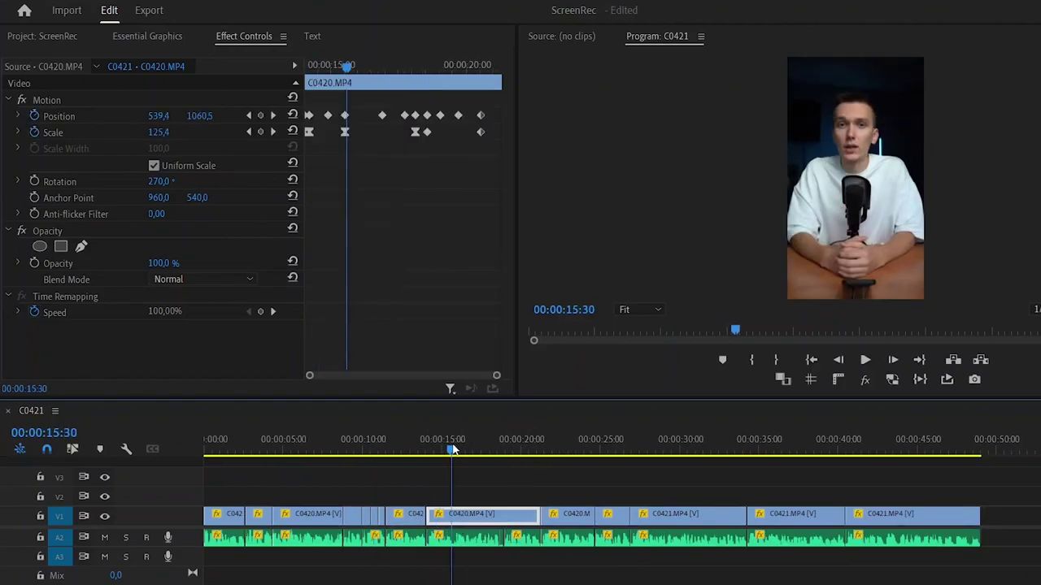
{"action": "left_click_drag", "start_coordinate": [453, 449], "coordinate": [293, 495]}
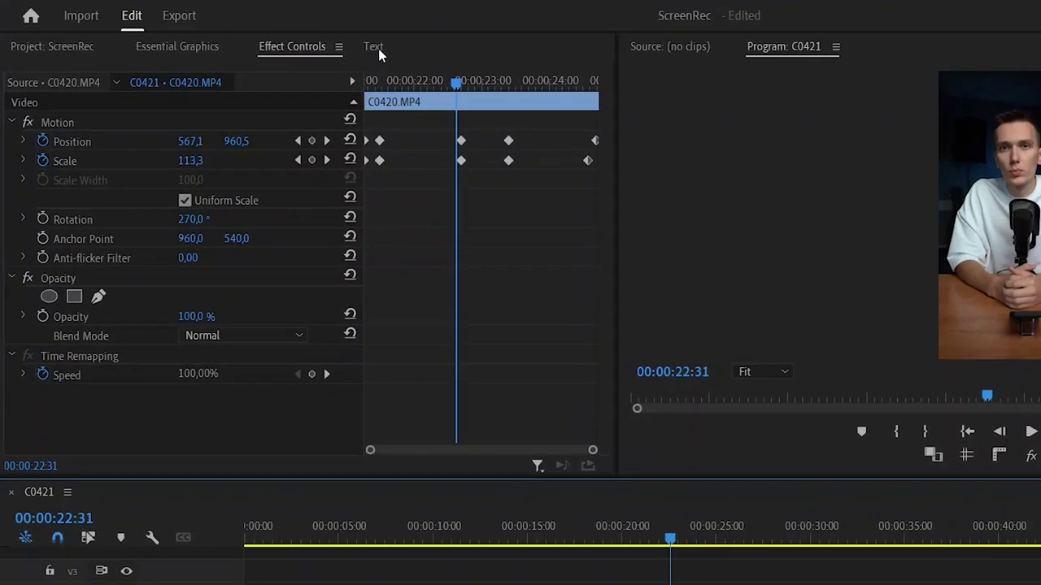
Display the text transcript of the C0421 sequence.
{"action": "left_click", "coordinate": [296, 35]}
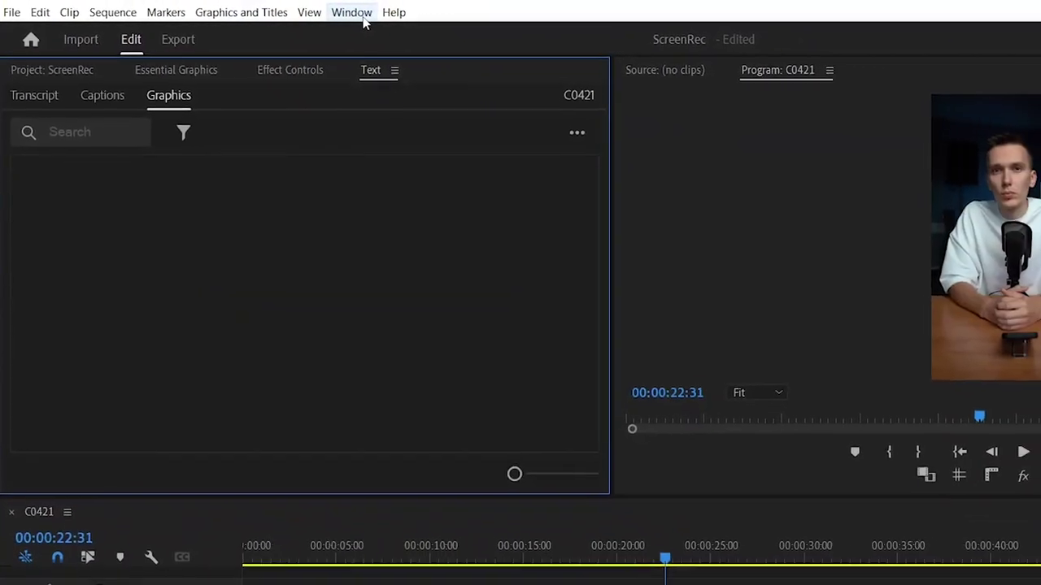
{"action": "left_click", "coordinate": [363, 20]}
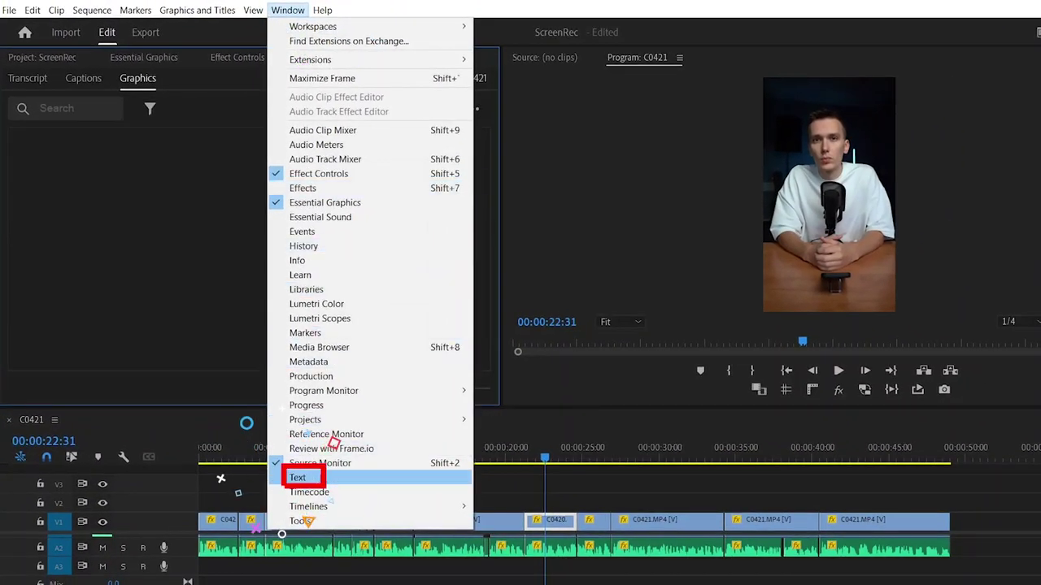
{"action": "left_click", "coordinate": [332, 480]}
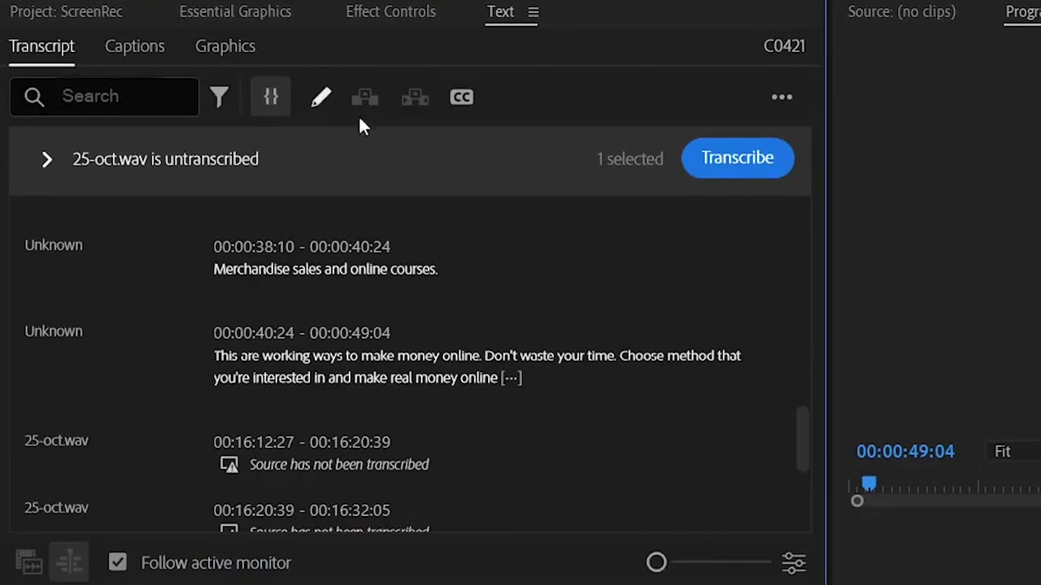
{"action": "left_click", "coordinate": [706, 158]}
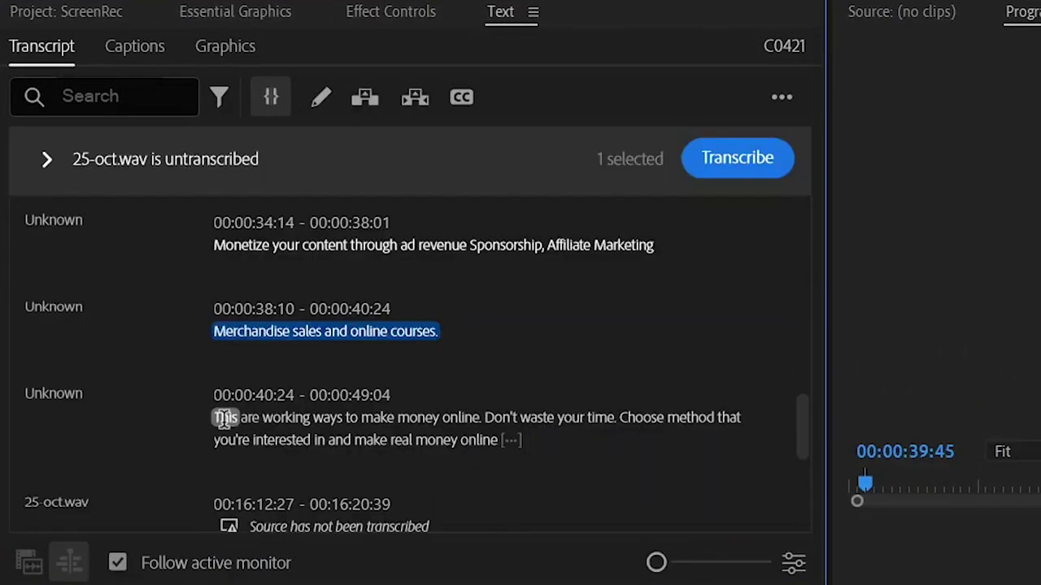
Check the transcribed passages from "This are working ways to make money online" back to "The third way is becoming content creator".
{"action": "left_click_drag", "start_coordinate": [222, 418], "coordinate": [720, 420]}
{"action": "scroll", "coordinate": [439, 416], "scroll_direction": "down", "scroll_amount": 2}
{"action": "scroll", "coordinate": [439, 426], "scroll_direction": "up", "scroll_amount": 5}
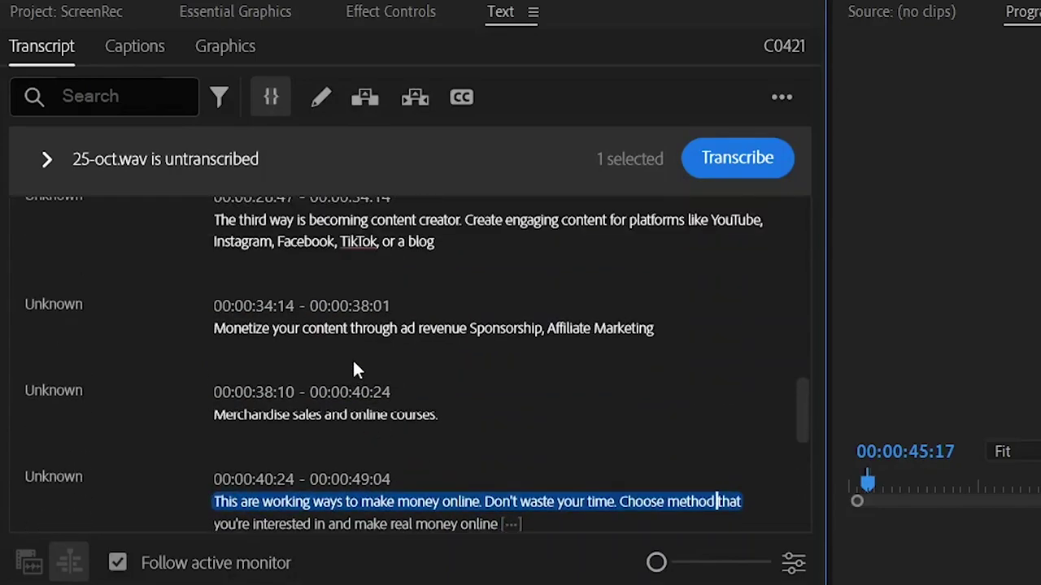
{"action": "left_click", "coordinate": [213, 221]}
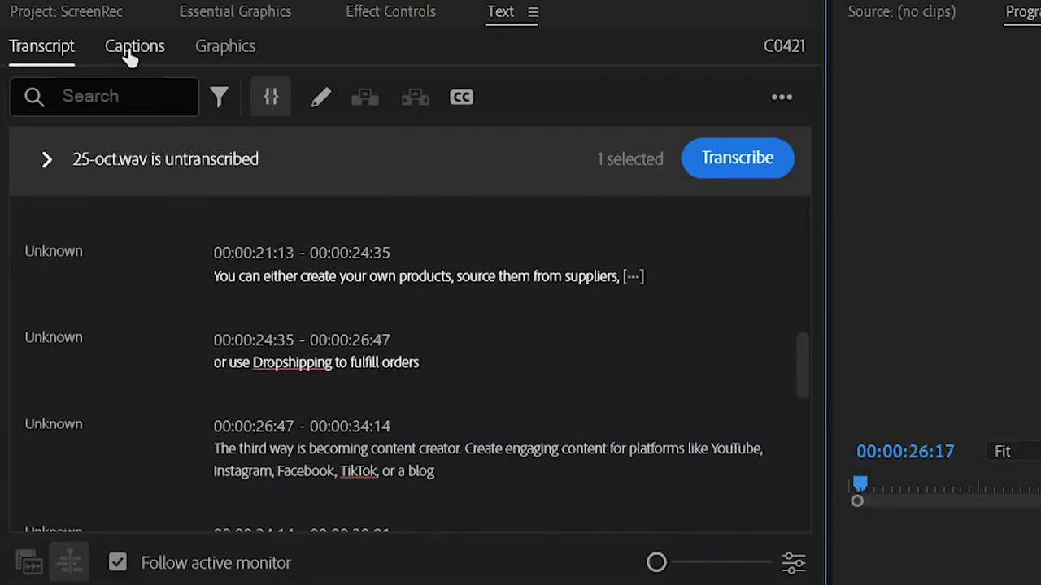
Create captions from the transcript with a maximum length of 15 characters, a minimum duration of 2 seconds and double lines.
{"action": "left_click", "coordinate": [130, 50]}
{"action": "left_click", "coordinate": [418, 329]}
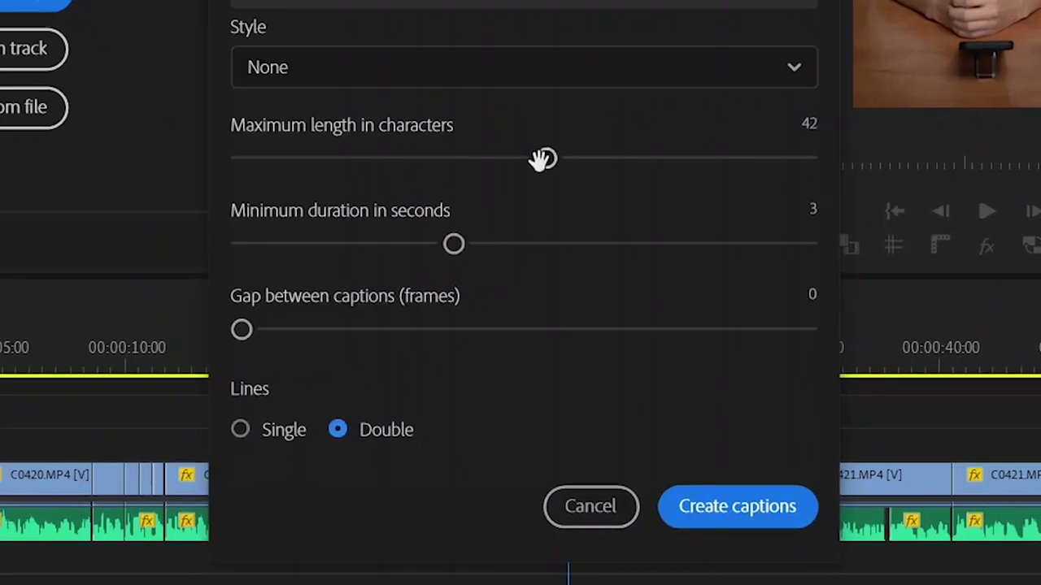
{"action": "left_click_drag", "start_coordinate": [543, 158], "coordinate": [312, 159]}
{"action": "left_click_drag", "start_coordinate": [455, 242], "coordinate": [336, 244]}
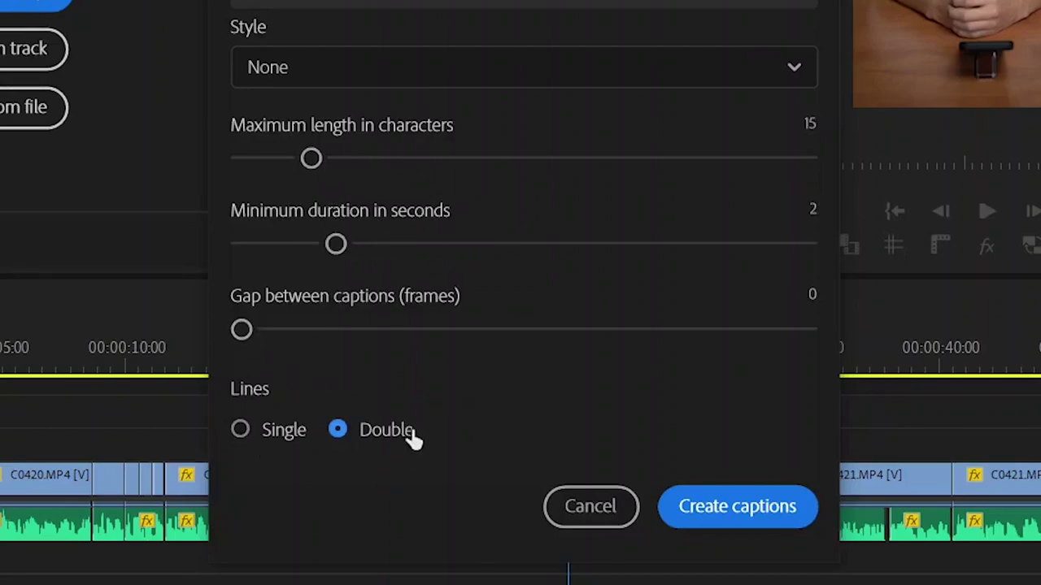
{"action": "left_click", "coordinate": [697, 517]}
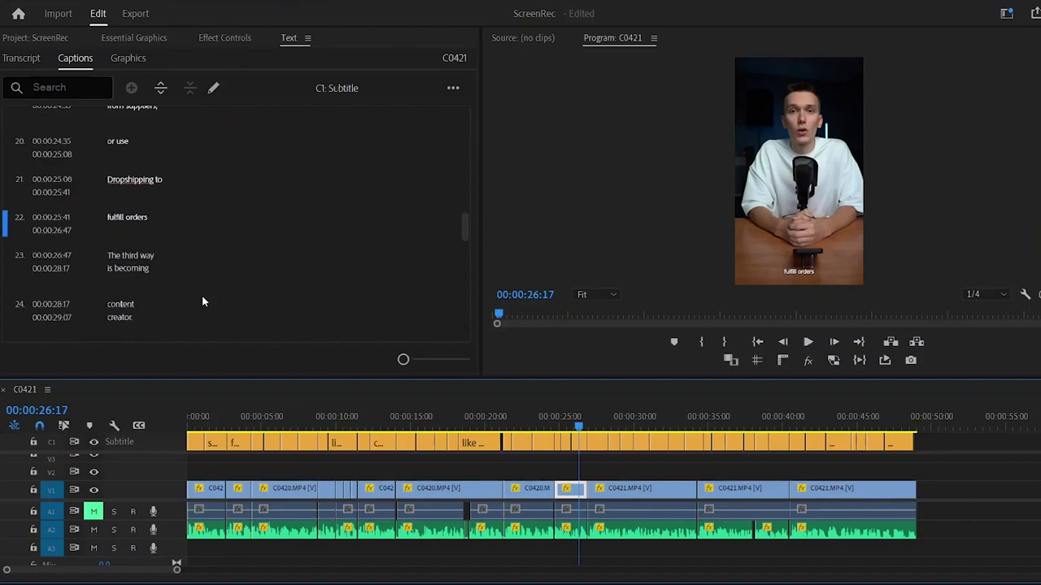
Select the first caption at the start of the sequence and display its Essential Graphics settings.
{"action": "left_click", "coordinate": [206, 424]}
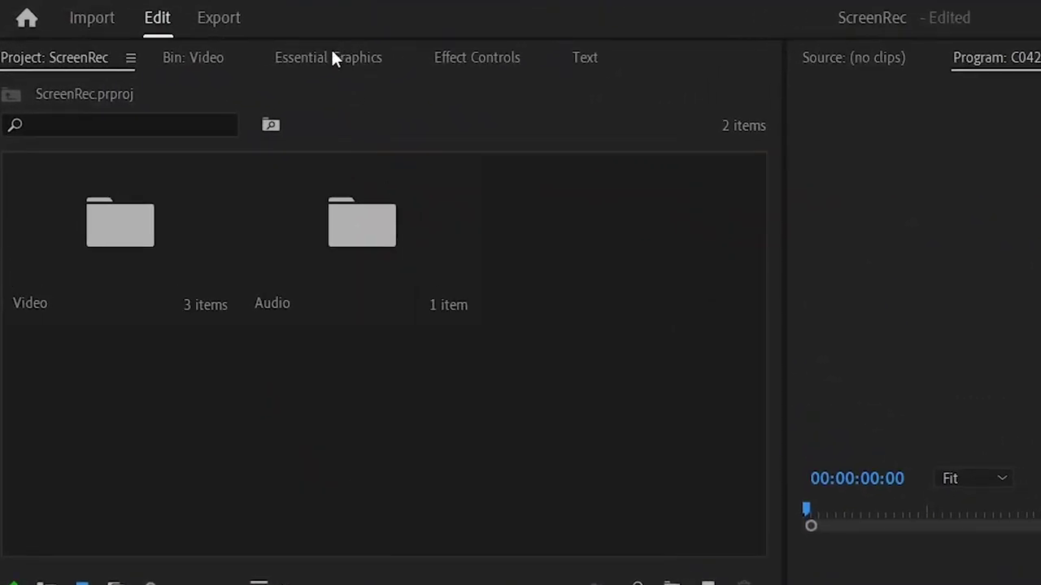
{"action": "left_click", "coordinate": [329, 50]}
{"action": "left_click", "coordinate": [407, 18]}
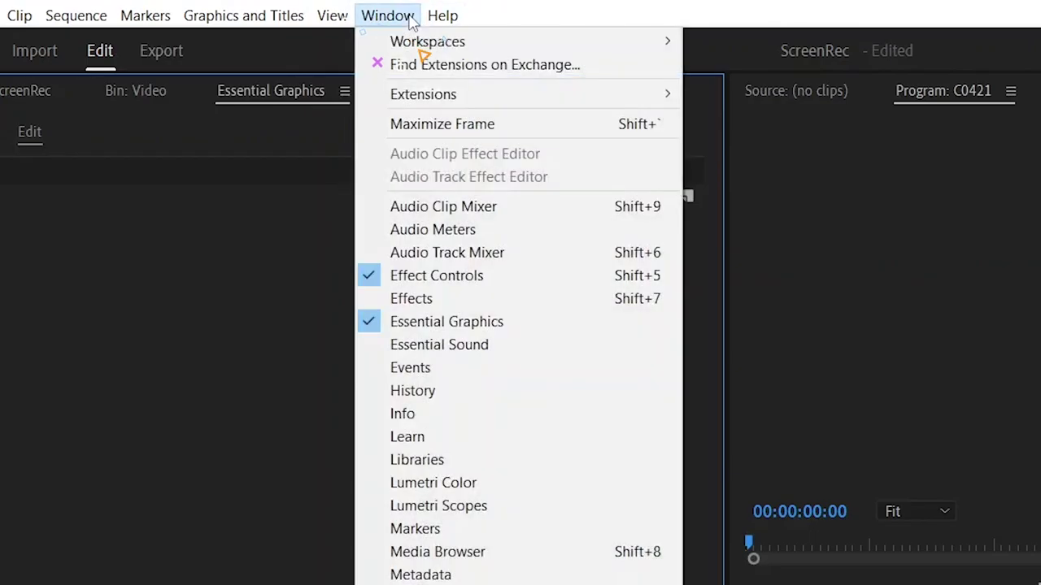
{"action": "left_click", "coordinate": [501, 322]}
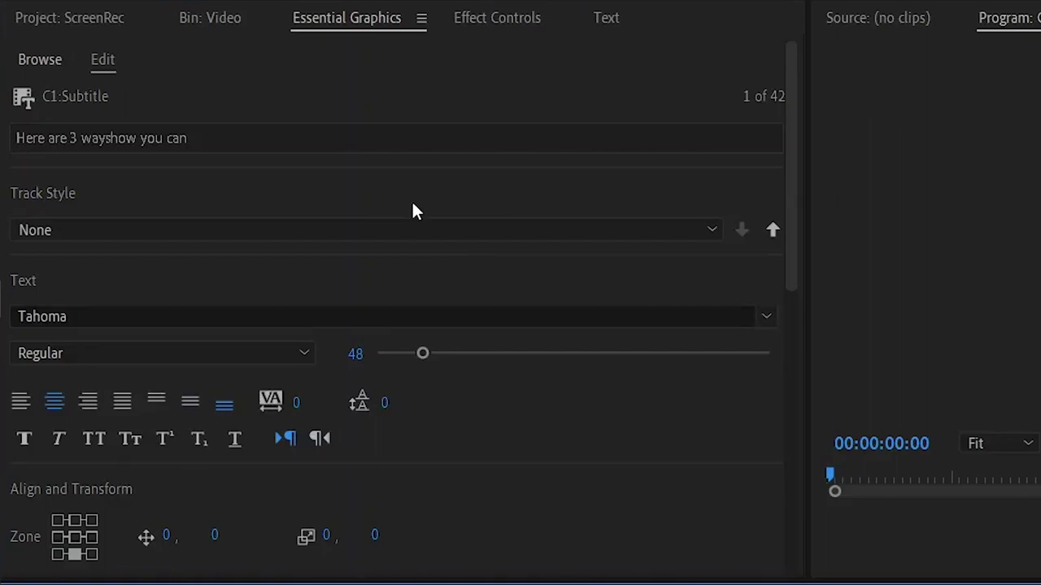
Set the caption text to The Bold Font at size 85, centre-aligned and in all caps.
{"action": "left_click", "coordinate": [285, 316]}
{"action": "type", "text": "the"}
{"action": "left_click", "coordinate": [276, 390]}
{"action": "left_click", "coordinate": [356, 353]}
{"action": "type", "text": "8"}
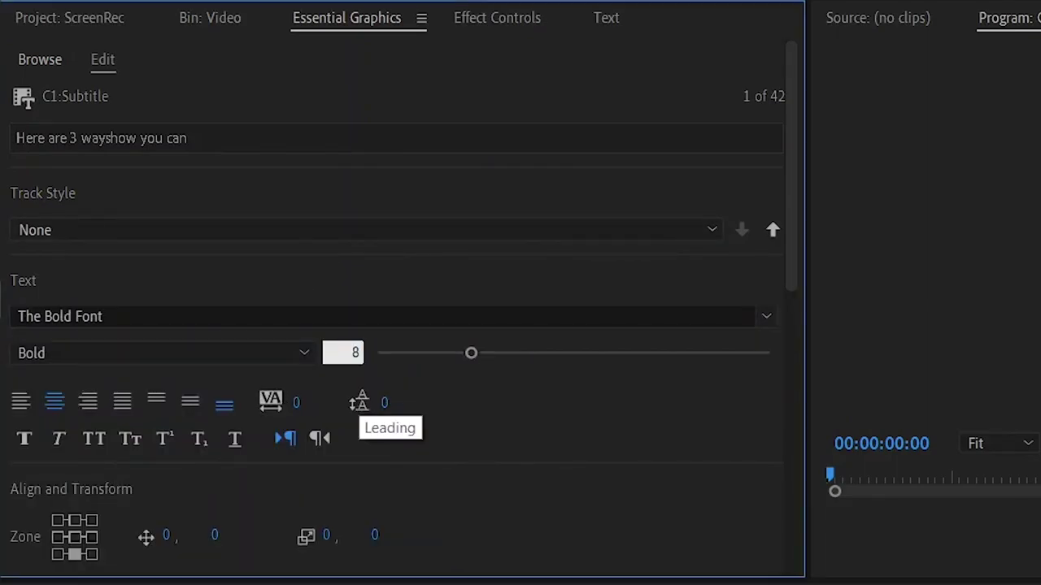
{"action": "type", "text": "5"}
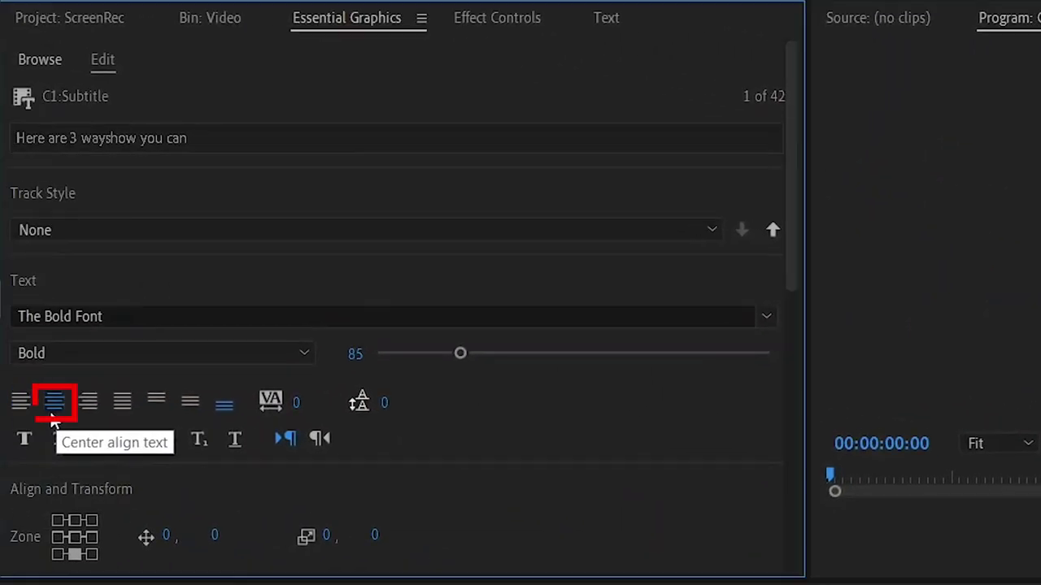
{"action": "left_click", "coordinate": [52, 413]}
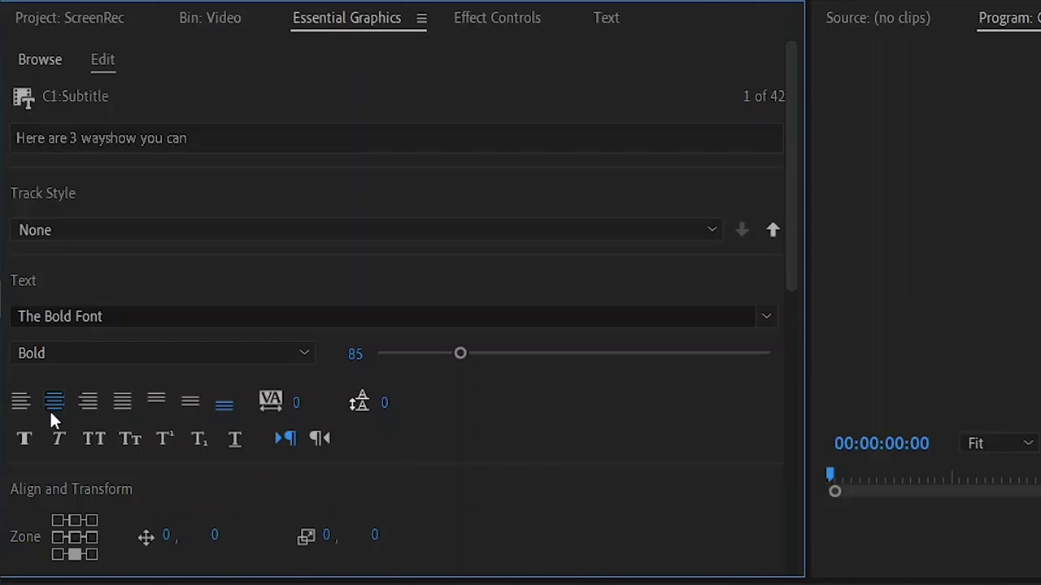
{"action": "left_click", "coordinate": [98, 442]}
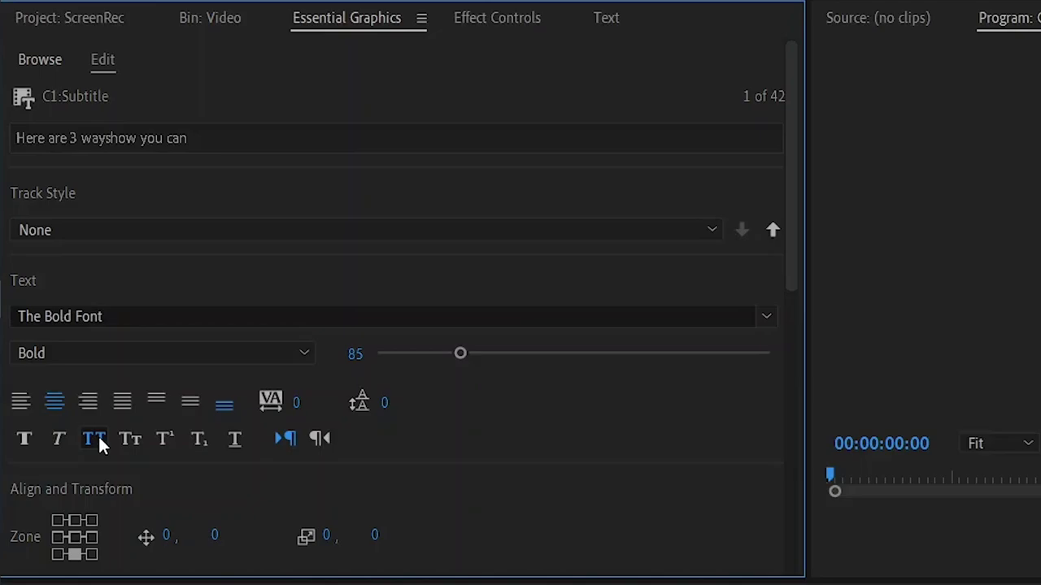
Enable a stroke on the caption text and set its colour to black.
{"action": "scroll", "coordinate": [170, 421], "scroll_direction": "down", "scroll_amount": 5}
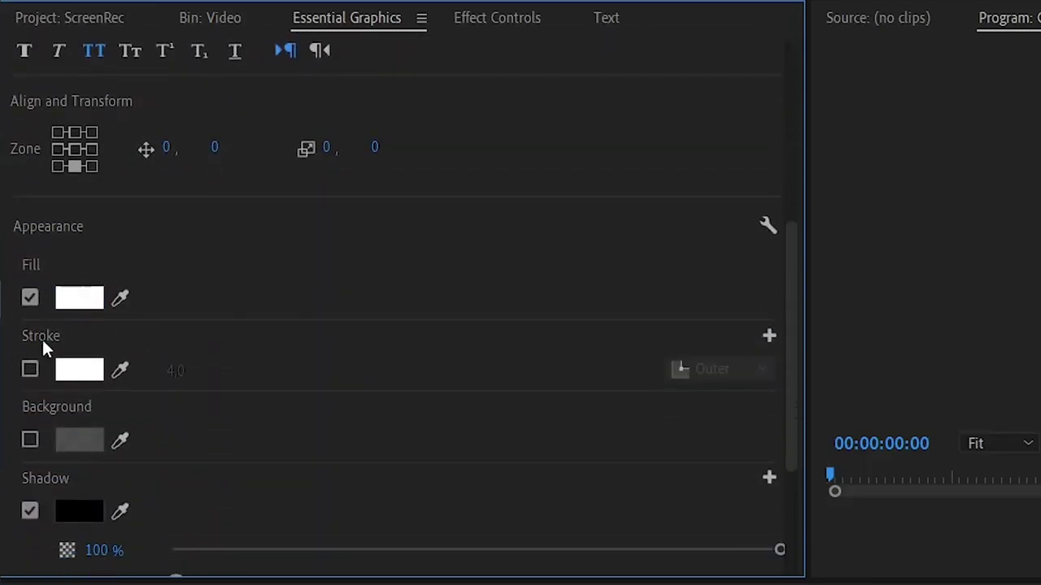
{"action": "left_click", "coordinate": [29, 370]}
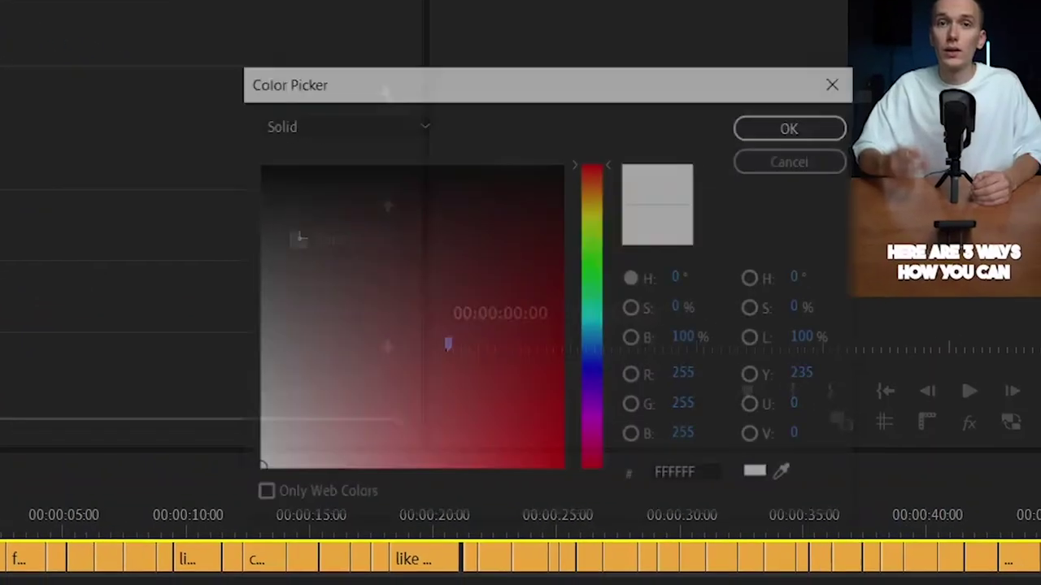
{"action": "left_click", "coordinate": [301, 228]}
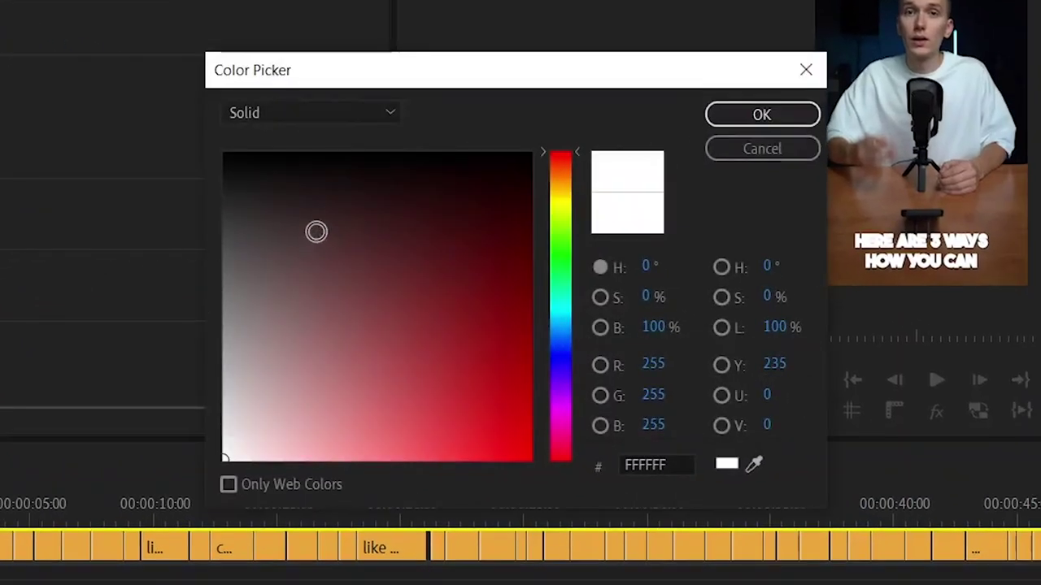
{"action": "left_click_drag", "start_coordinate": [302, 228], "coordinate": [177, 138]}
{"action": "left_click", "coordinate": [736, 121]}
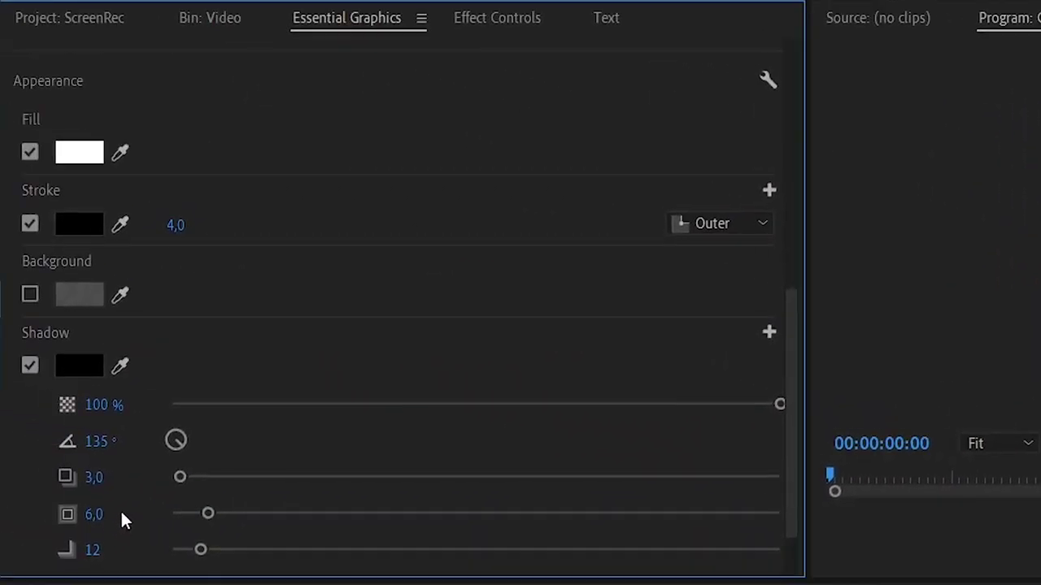
Set the caption shadow's distance to 5 and its size to 24, and increase its blur.
{"action": "scroll", "coordinate": [122, 511], "scroll_direction": "down", "scroll_amount": 1}
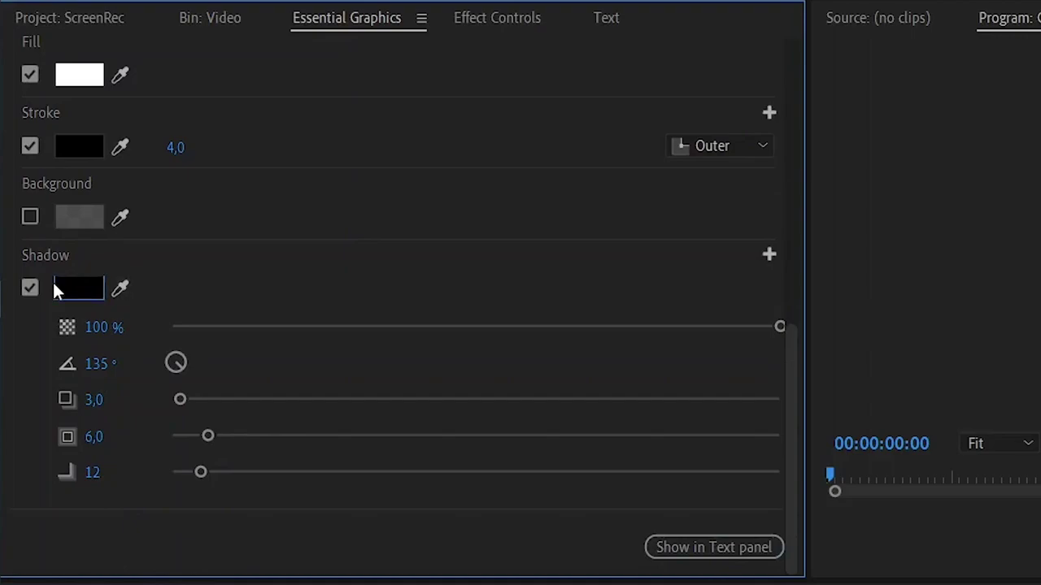
{"action": "left_click", "coordinate": [94, 399]}
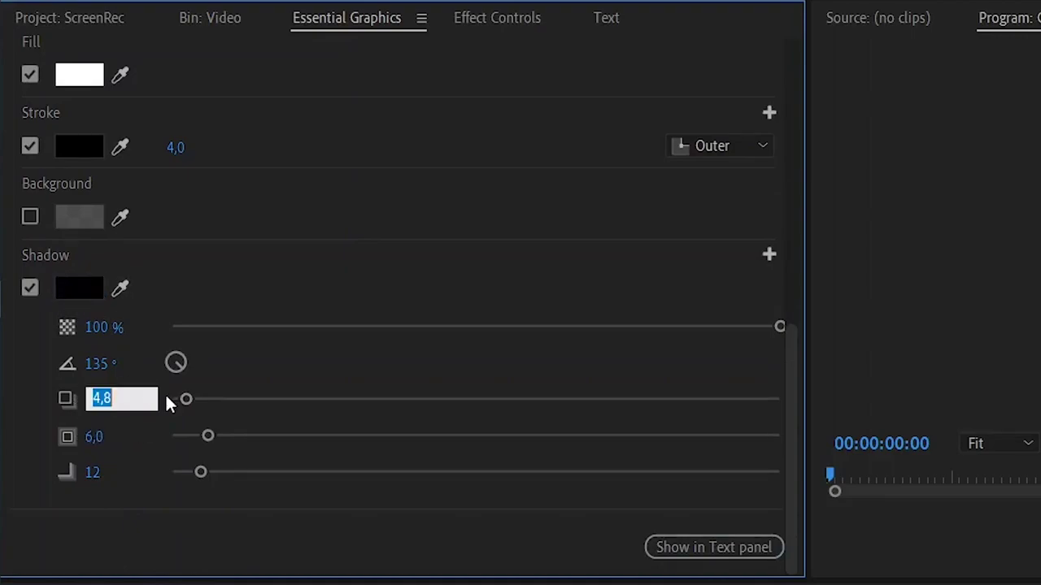
{"action": "type", "text": "5"}
{"action": "key", "text": "Tab"}
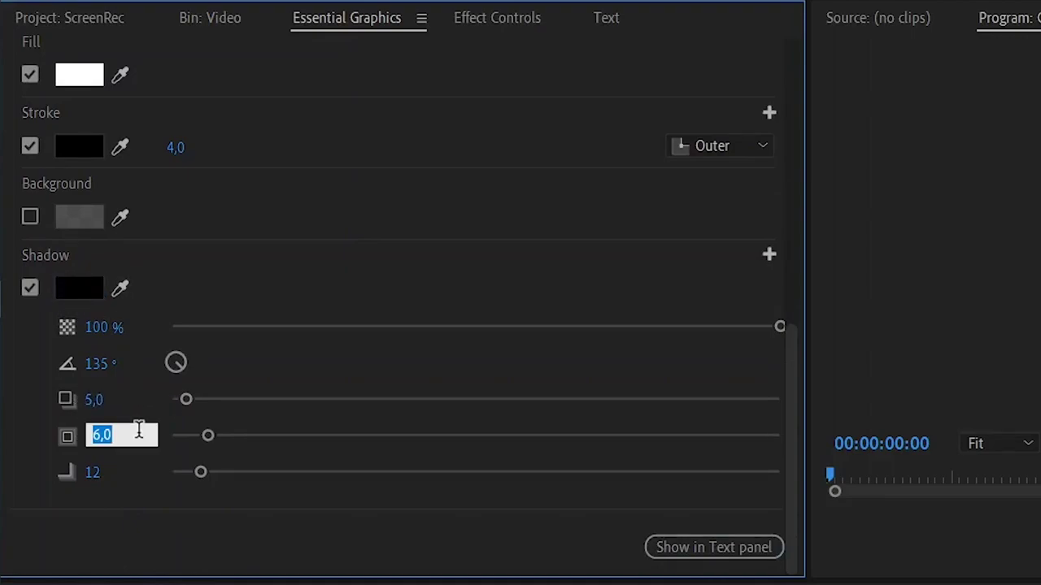
{"action": "type", "text": "24"}
{"action": "key", "text": "Tab"}
{"action": "type", "text": "4"}
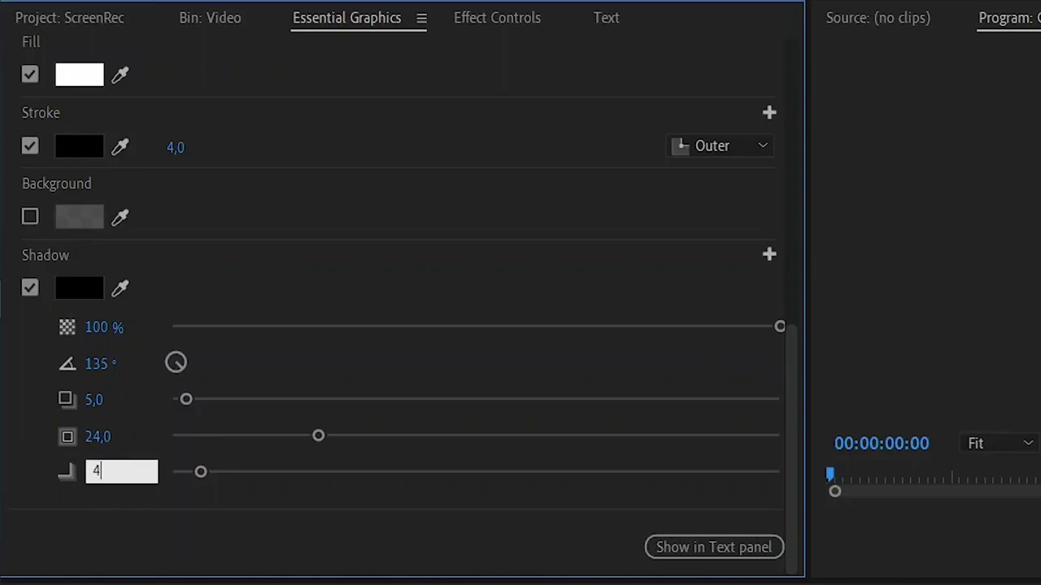
{"action": "key", "text": "Return"}
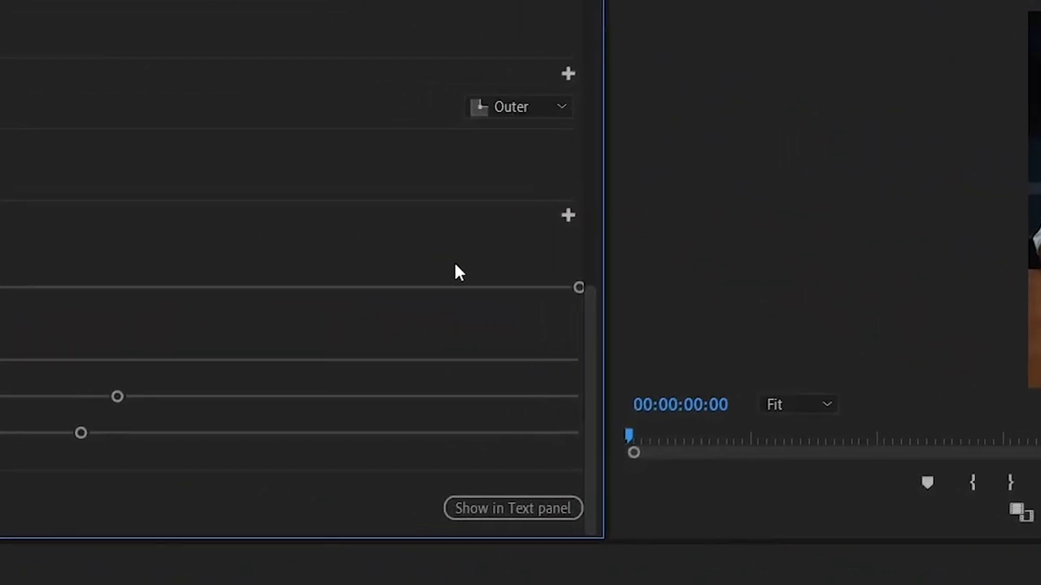
Save the caption's formatting as a new track style named White Text.
{"action": "scroll", "coordinate": [675, 321], "scroll_direction": "up", "scroll_amount": 5}
{"action": "scroll", "coordinate": [700, 307], "scroll_direction": "up", "scroll_amount": 3}
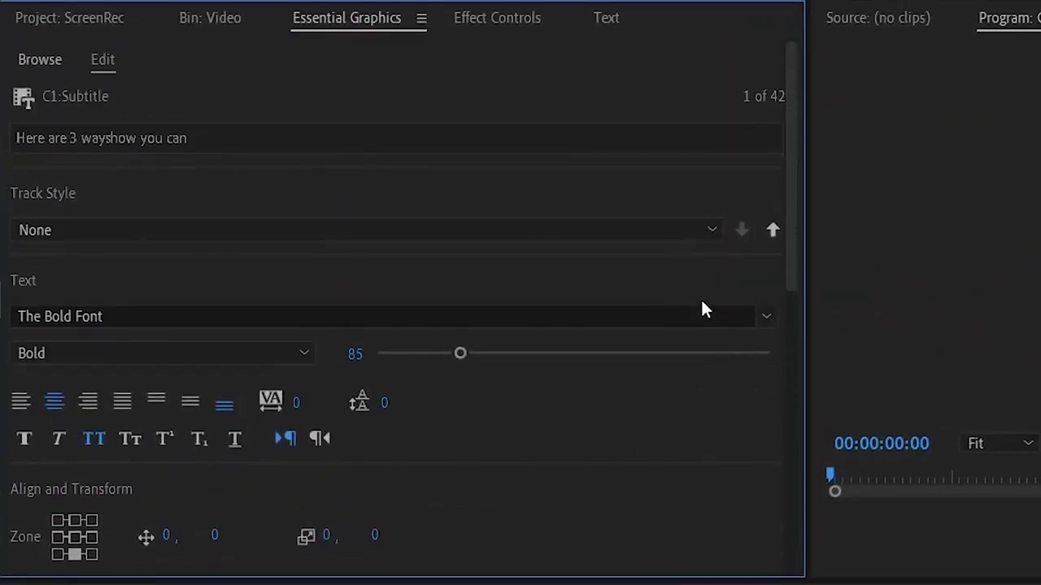
{"action": "left_click", "coordinate": [573, 230]}
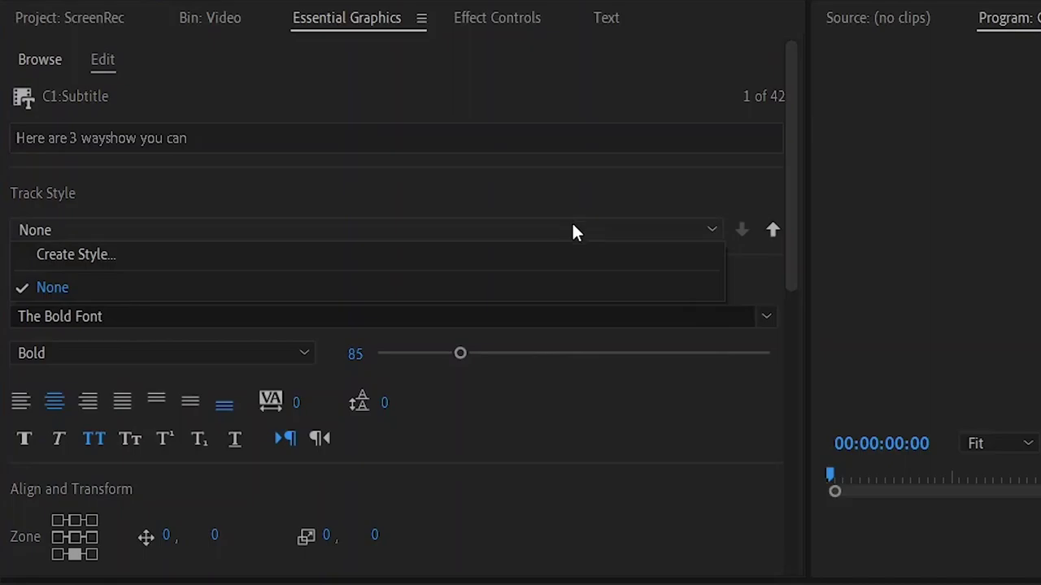
{"action": "left_click", "coordinate": [574, 255]}
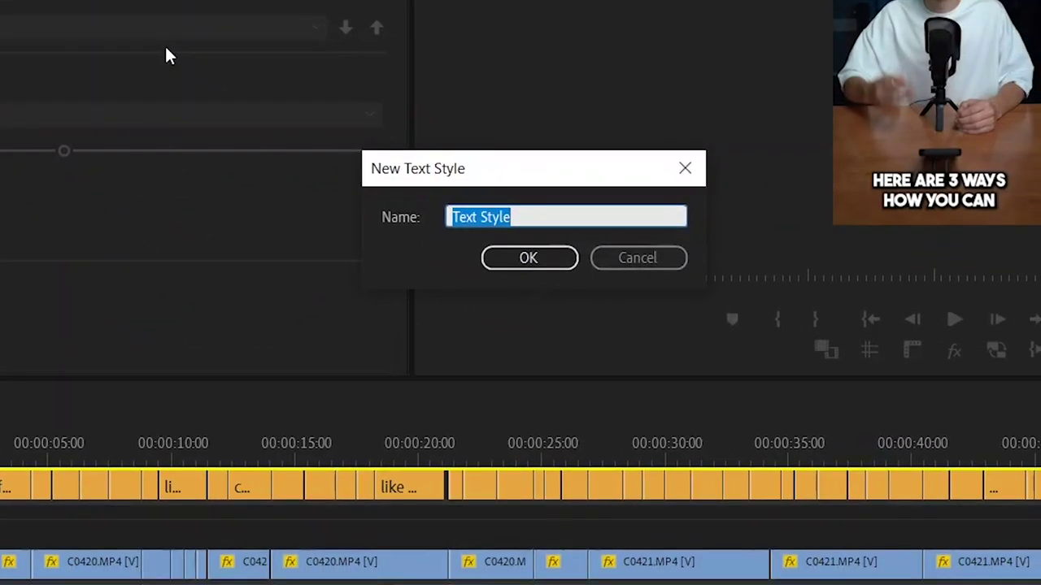
{"action": "type", "text": "White Text"}
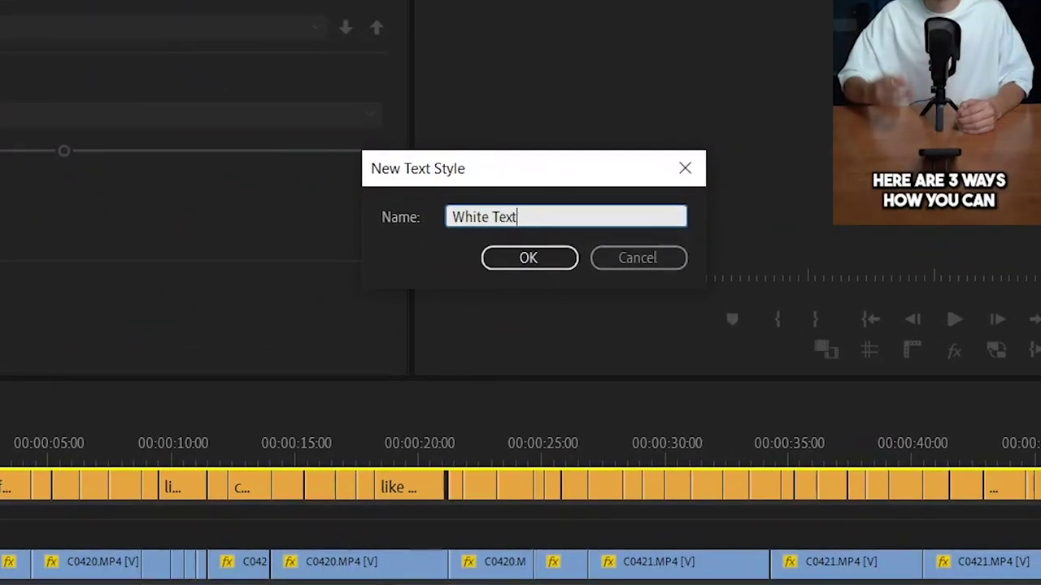
{"action": "key", "text": "Return"}
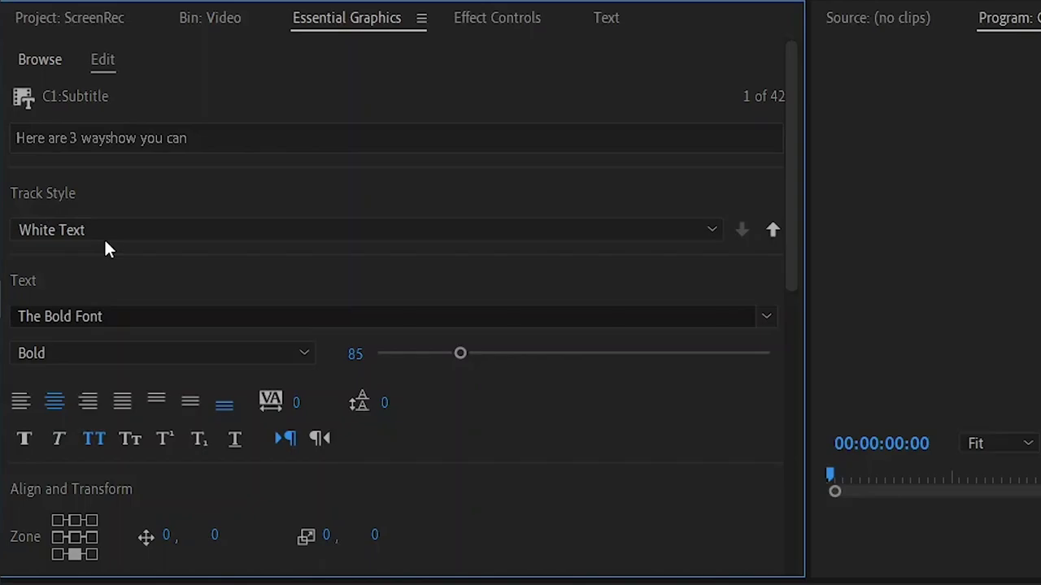
Import the TikTok safety zone image onto track V2 at the sequence start and scale it to 129.
{"action": "left_click", "coordinate": [103, 31]}
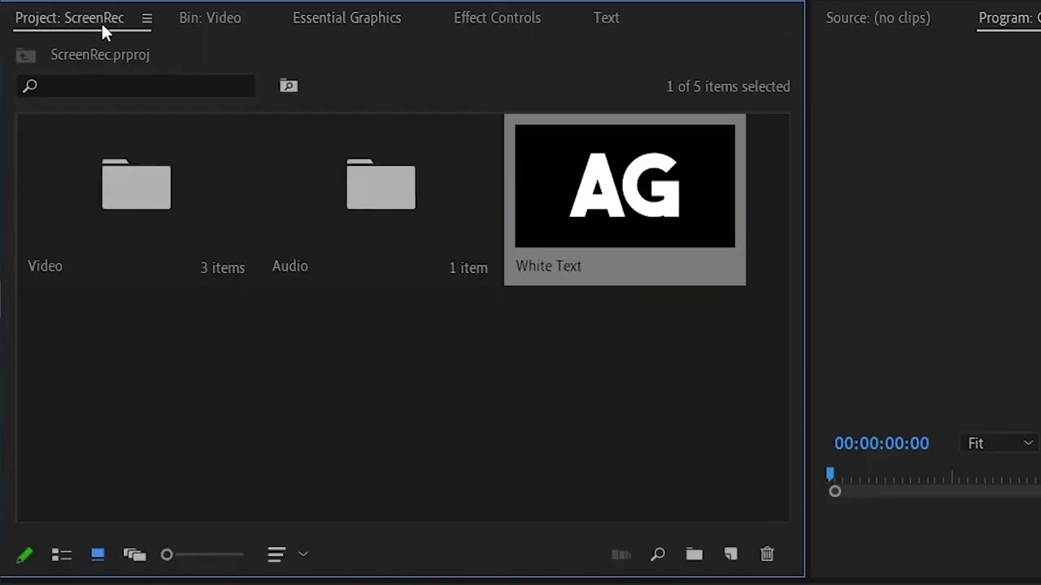
{"action": "left_click", "coordinate": [433, 357]}
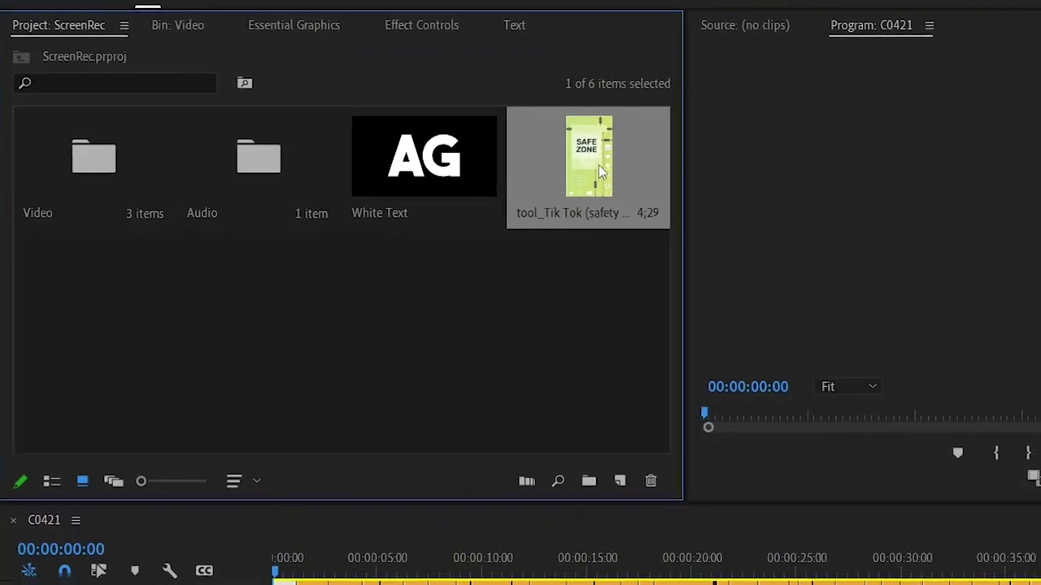
{"action": "left_click_drag", "start_coordinate": [394, 500], "coordinate": [244, 567]}
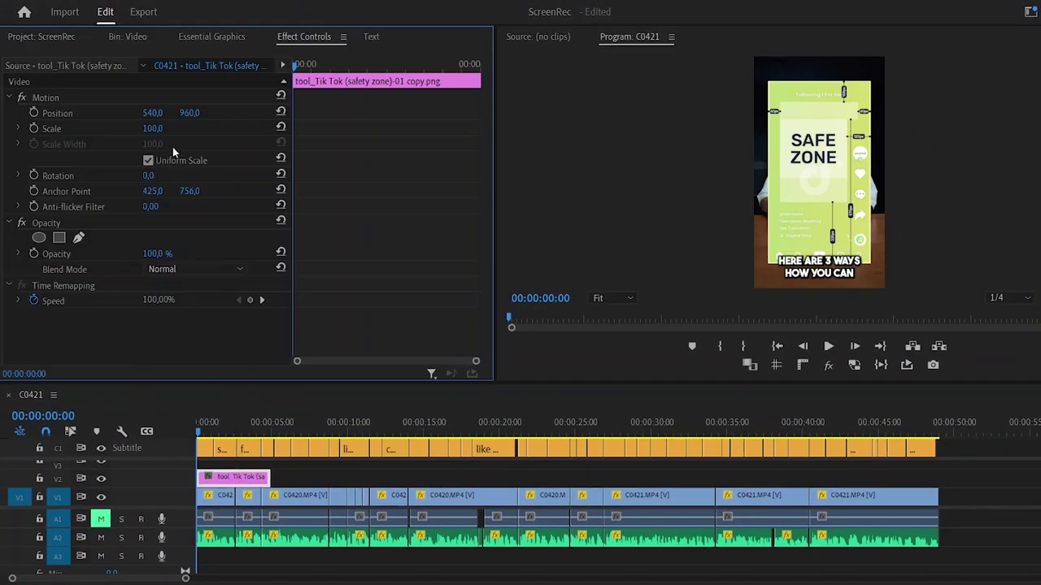
{"action": "left_click_drag", "start_coordinate": [152, 132], "coordinate": [171, 132]}
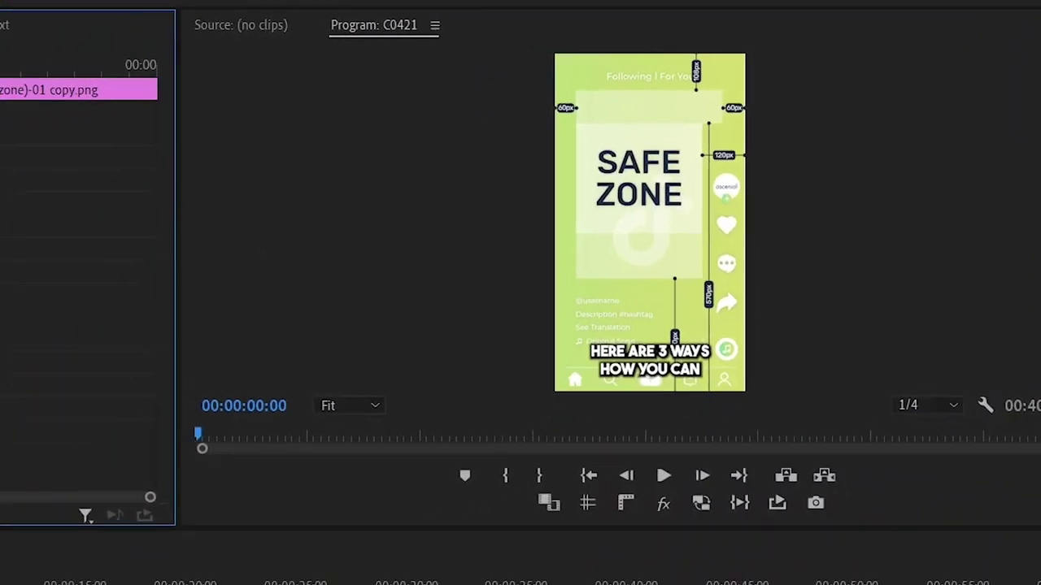
Select the first caption and set its alignment zone to the middle centre of the frame.
{"action": "left_click", "coordinate": [204, 450]}
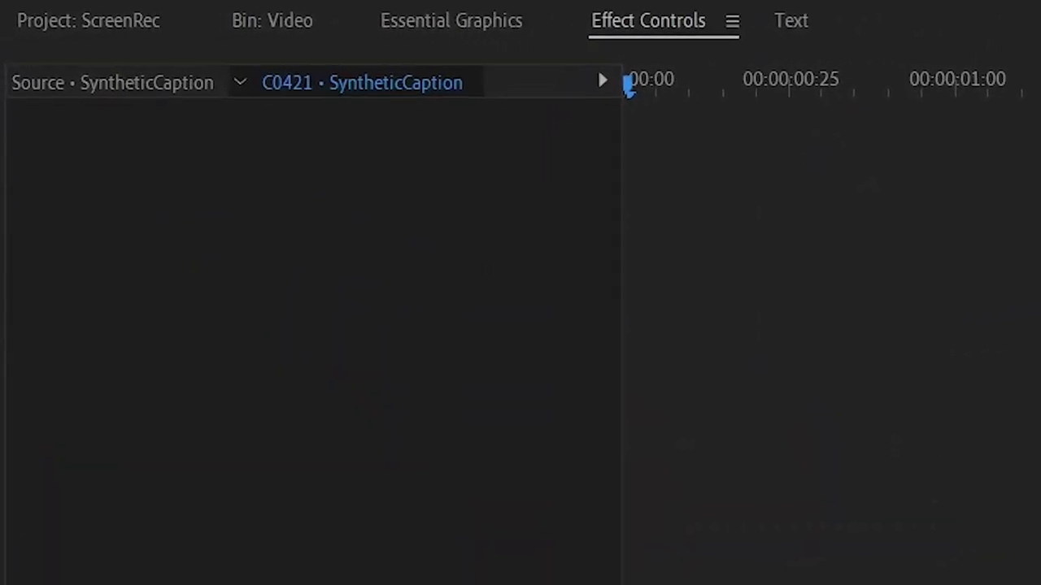
{"action": "left_click", "coordinate": [269, 33]}
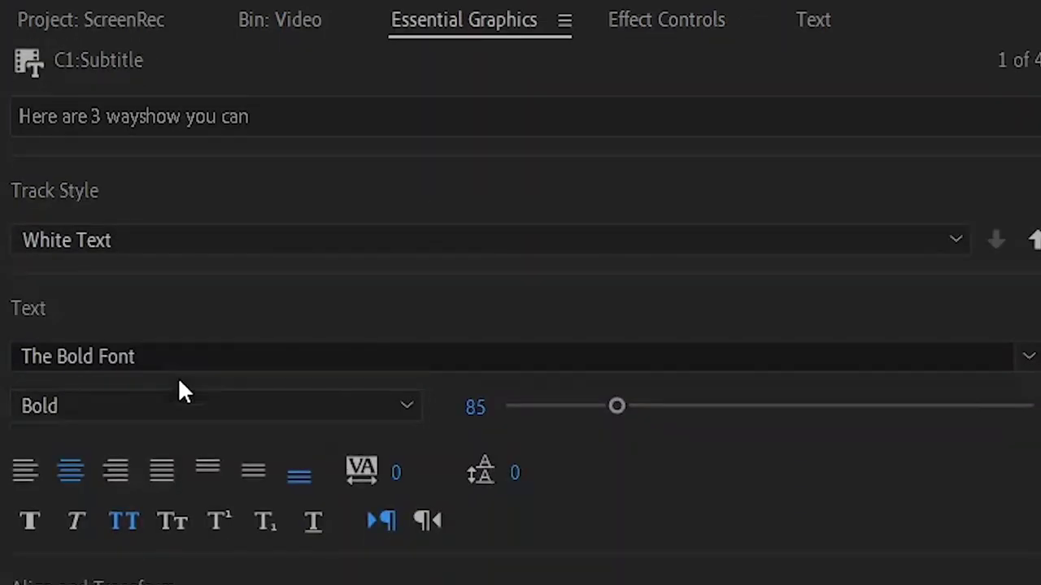
{"action": "scroll", "coordinate": [179, 383], "scroll_direction": "down", "scroll_amount": 3}
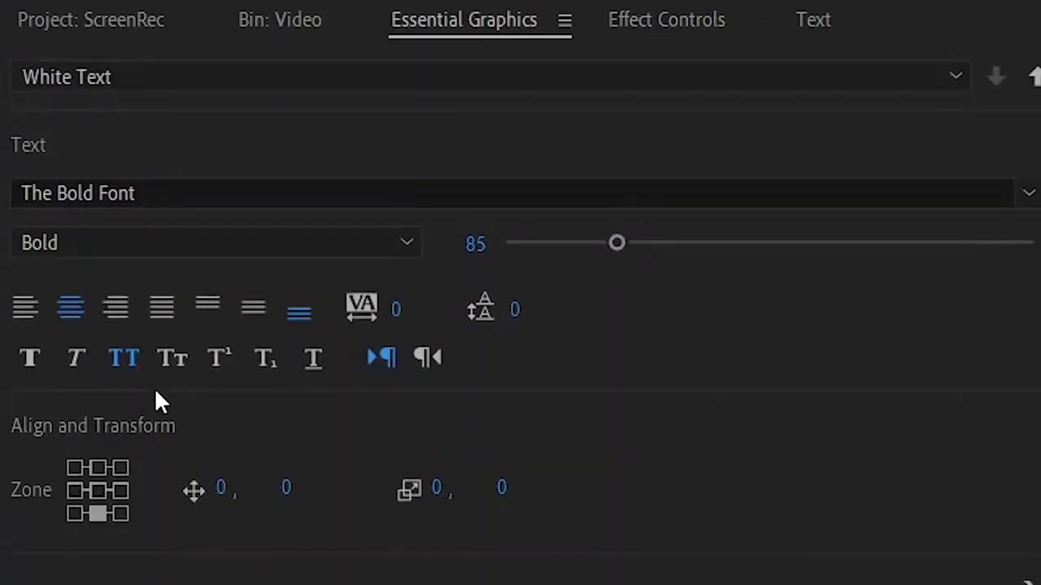
{"action": "left_click", "coordinate": [99, 493]}
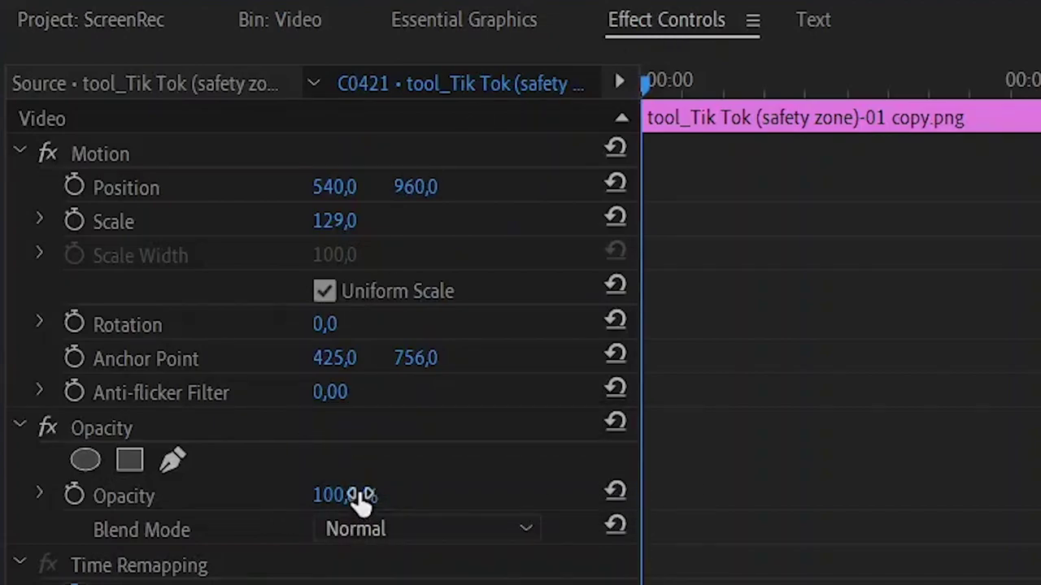
Lower the safe zone image's opacity and set the caption's vertical position to 349, checking it against the overlay.
{"action": "left_click_drag", "start_coordinate": [362, 500], "coordinate": [280, 500]}
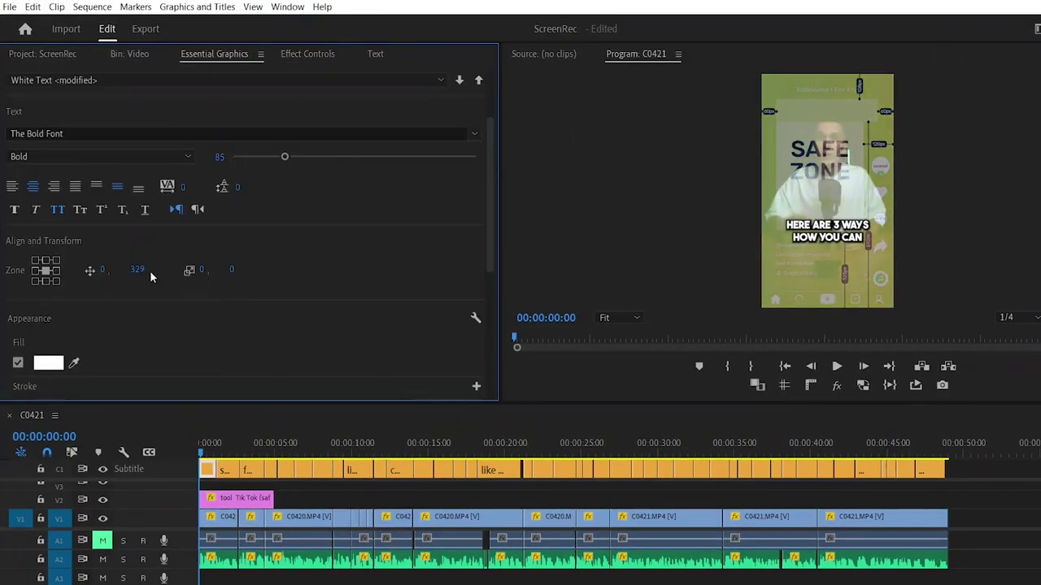
{"action": "mouse_move", "coordinate": [152, 276]}
{"action": "left_mouse_down"}
{"action": "mouse_move", "coordinate": [154, 238]}
{"action": "mouse_move", "coordinate": [160, 269]}
{"action": "left_mouse_up"}
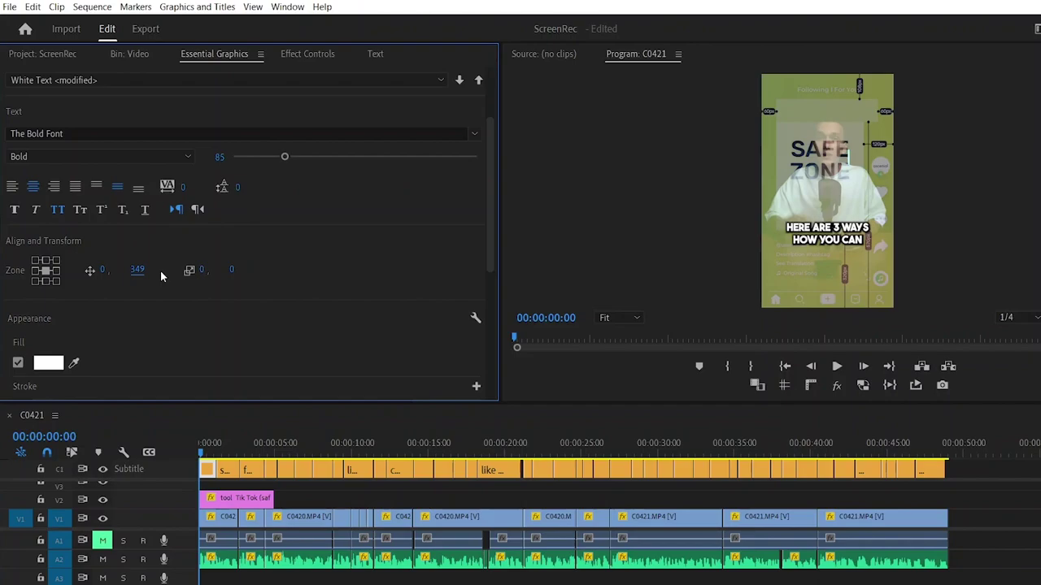
Delete the safe zone image from track V2.
{"action": "left_click", "coordinate": [240, 504]}
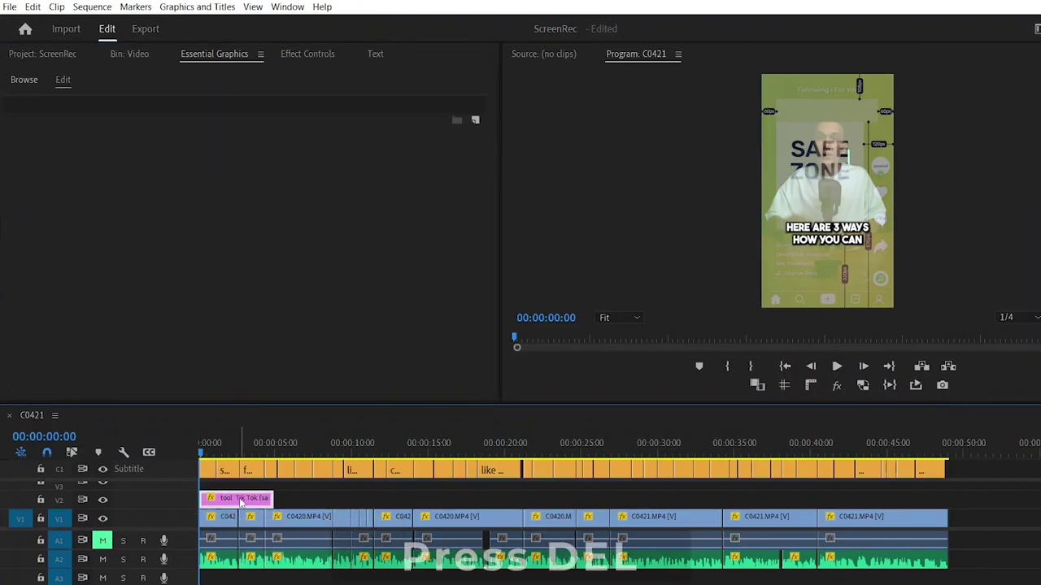
{"action": "key", "text": "Delete"}
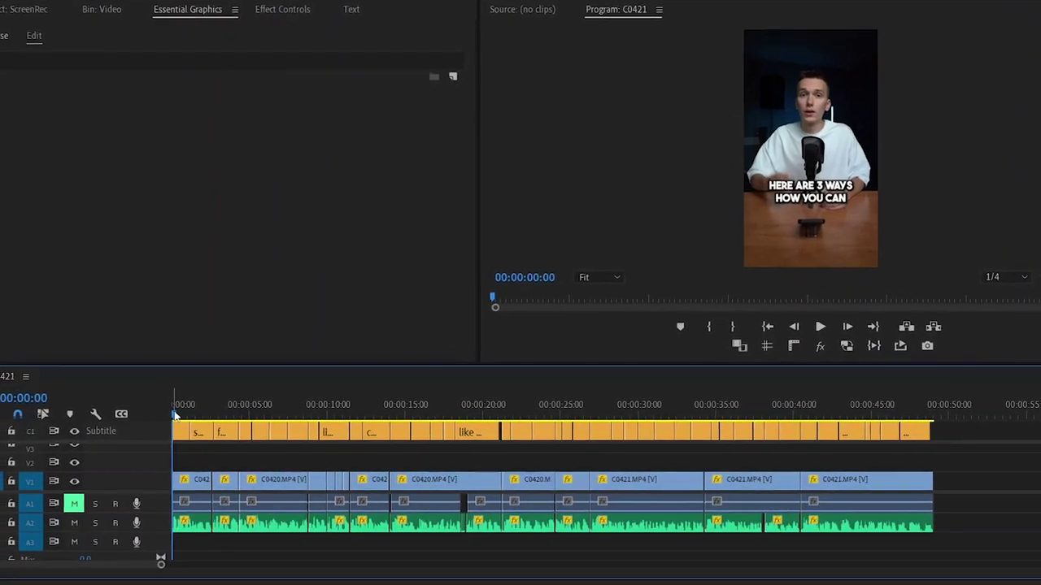
Cut the first caption at 00:00:00:37 and remove "how you can" from its first part.
{"action": "left_click_drag", "start_coordinate": [174, 413], "coordinate": [227, 410]}
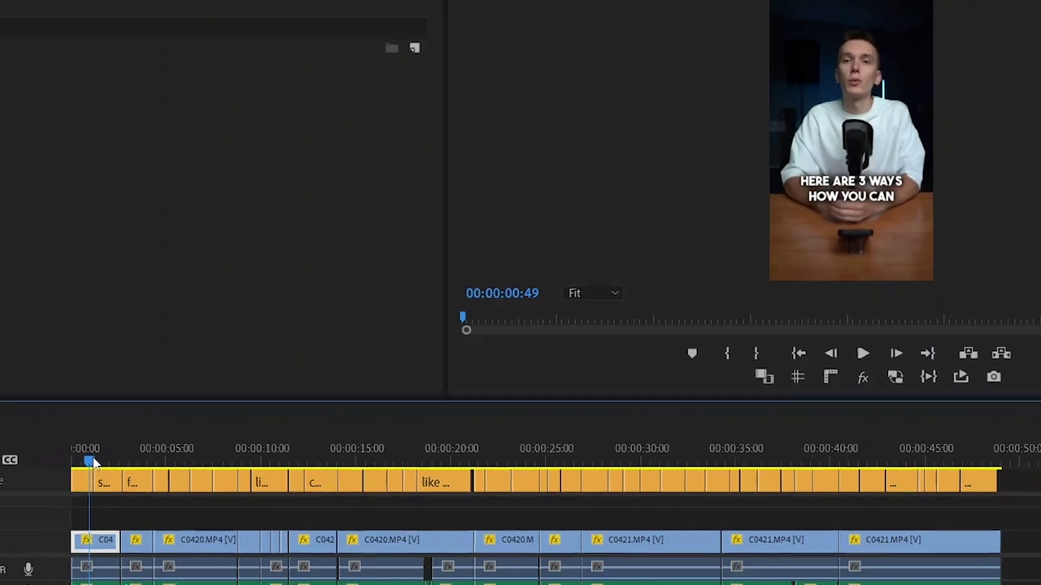
{"action": "left_click_drag", "start_coordinate": [93, 462], "coordinate": [89, 462]}
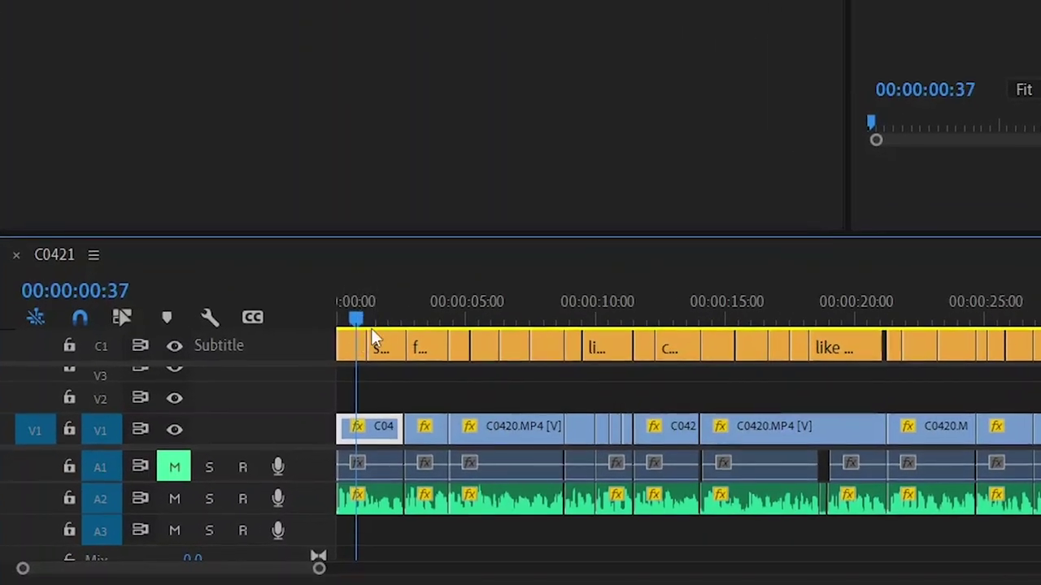
{"action": "key", "text": "c"}
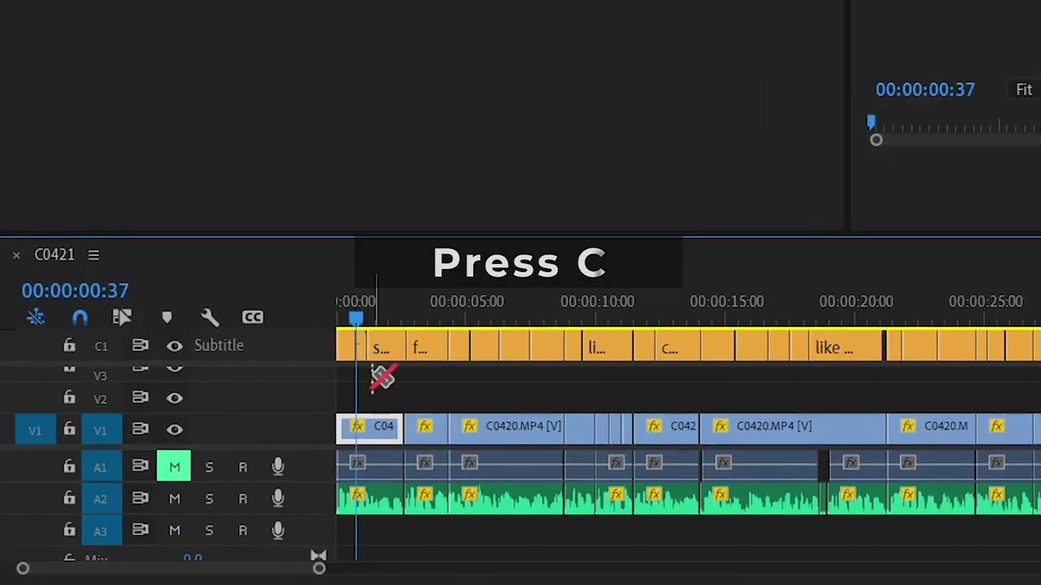
{"action": "scroll", "coordinate": [371, 376], "scroll_direction": "up", "scroll_amount": 4}
{"action": "key", "text": "equal"}
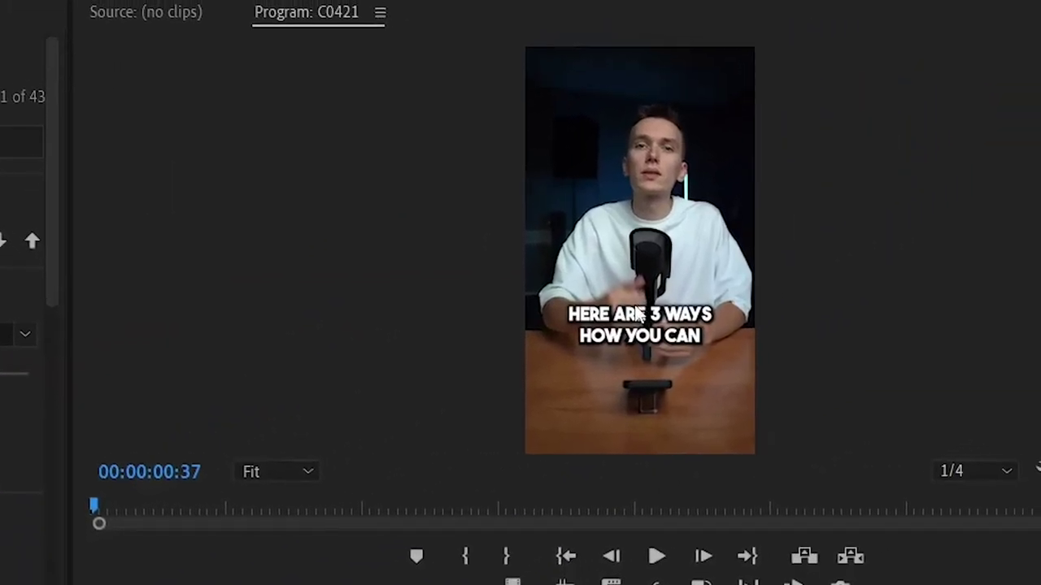
{"action": "left_click", "coordinate": [1009, 130]}
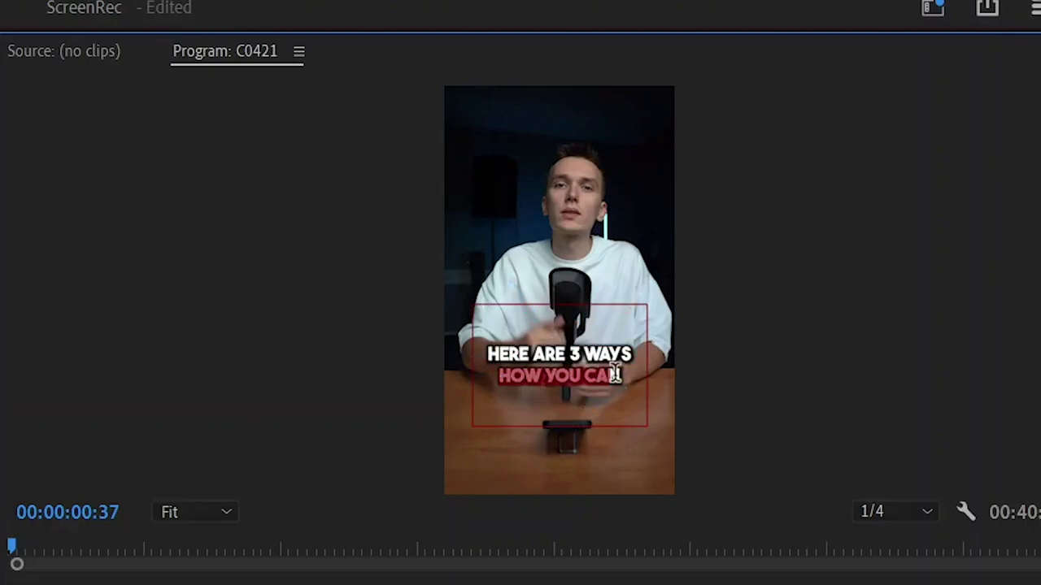
{"action": "key", "text": "BackSpace"}
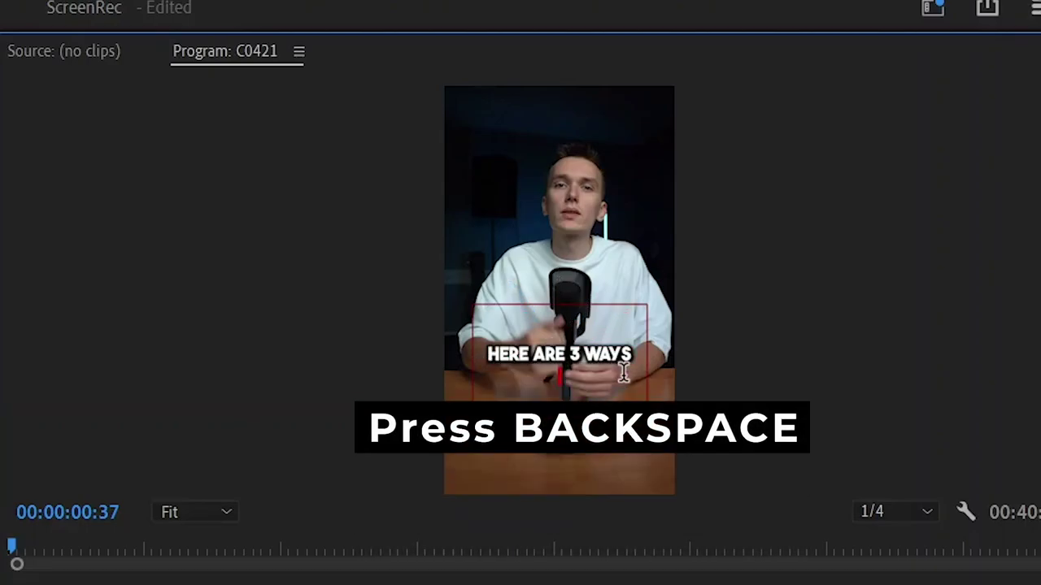
{"action": "key", "text": "BackSpace"}
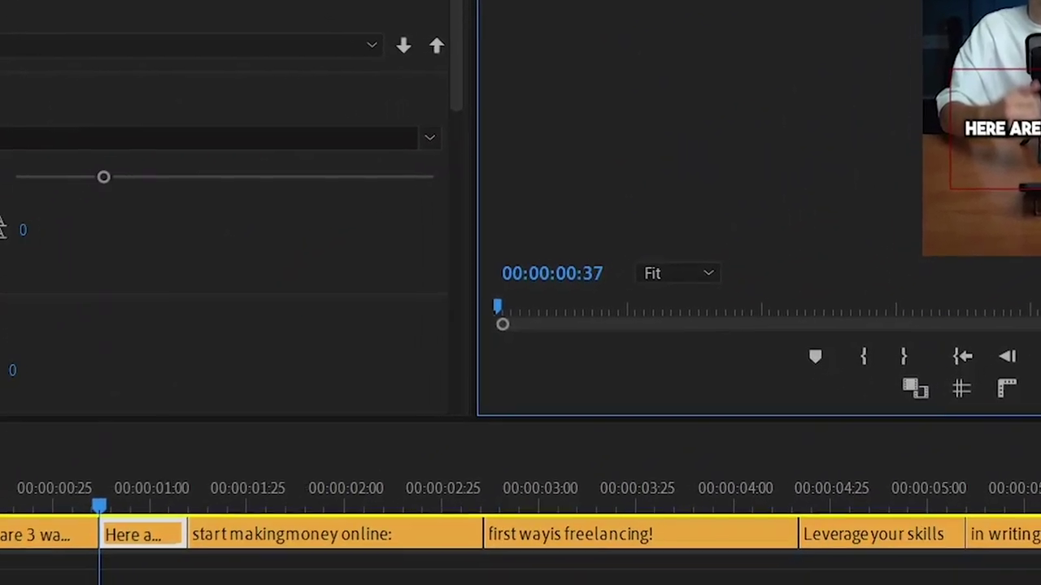
Cut the "Here are 3 ways" caption at 00:00:00:15 and remove "start" from the "start making money online:" caption.
{"action": "left_click", "coordinate": [48, 491]}
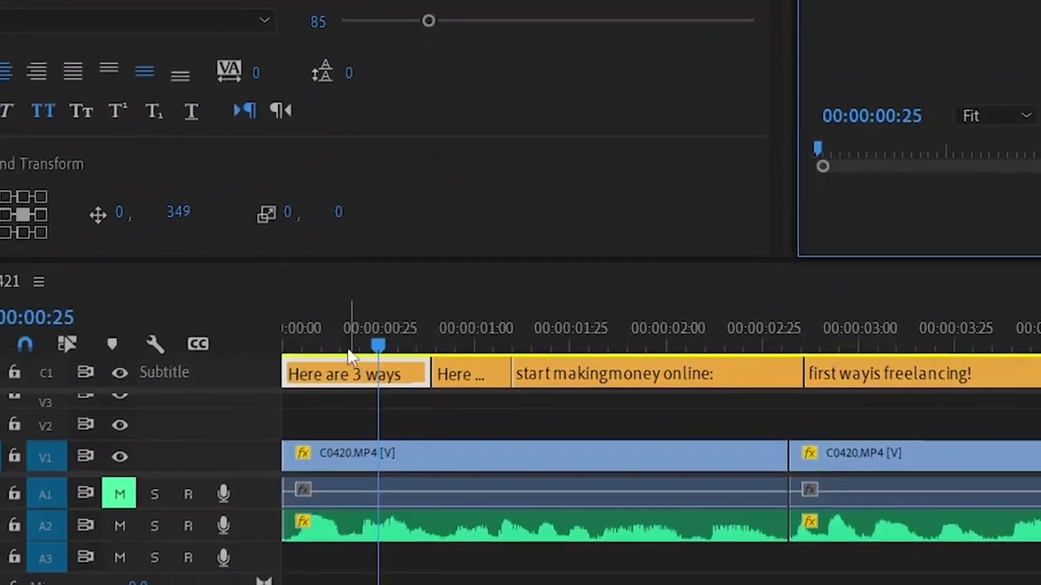
{"action": "mouse_move", "coordinate": [350, 358]}
{"action": "left_mouse_down"}
{"action": "mouse_move", "coordinate": [315, 350]}
{"action": "mouse_move", "coordinate": [342, 355]}
{"action": "left_mouse_up"}
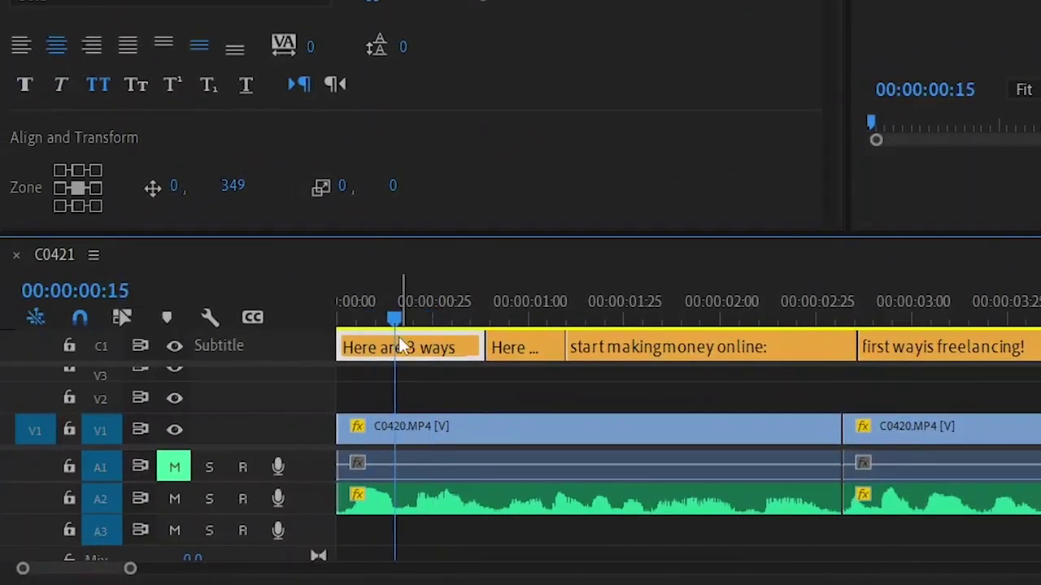
{"action": "key", "text": "c"}
{"action": "left_click", "coordinate": [398, 348]}
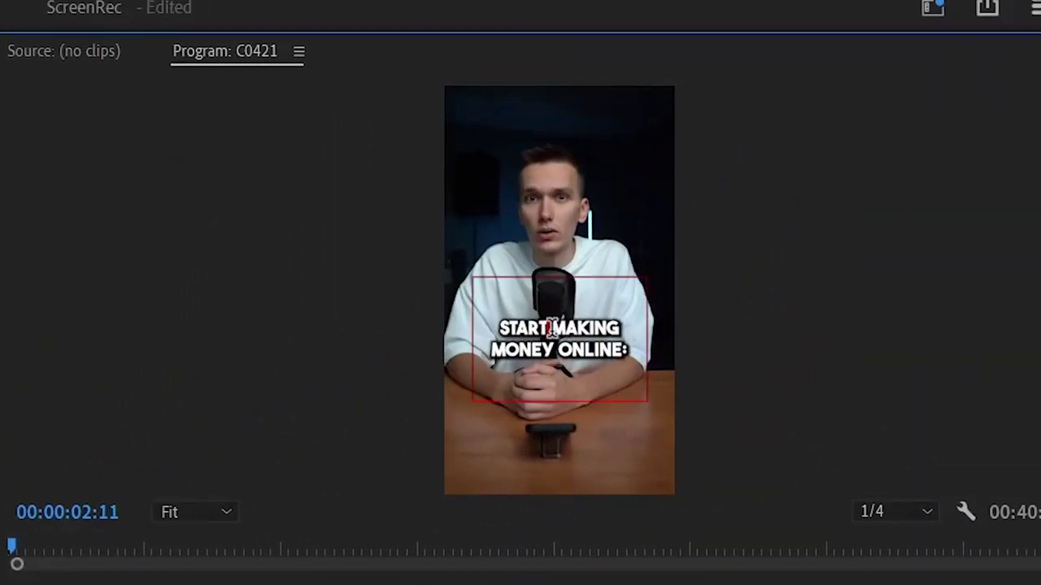
{"action": "key", "text": "BackSpace"}
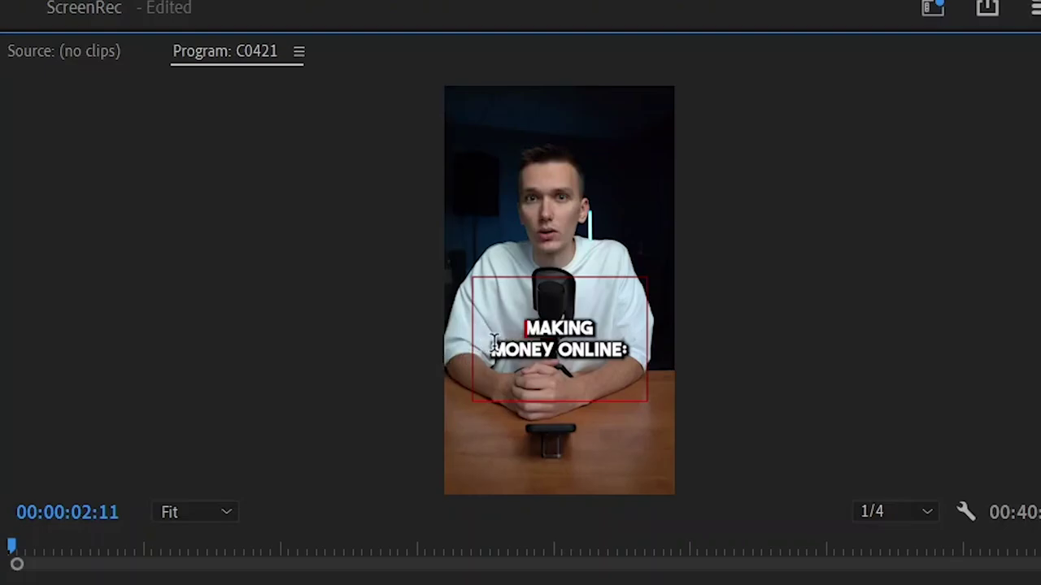
{"action": "key", "text": "BackSpace"}
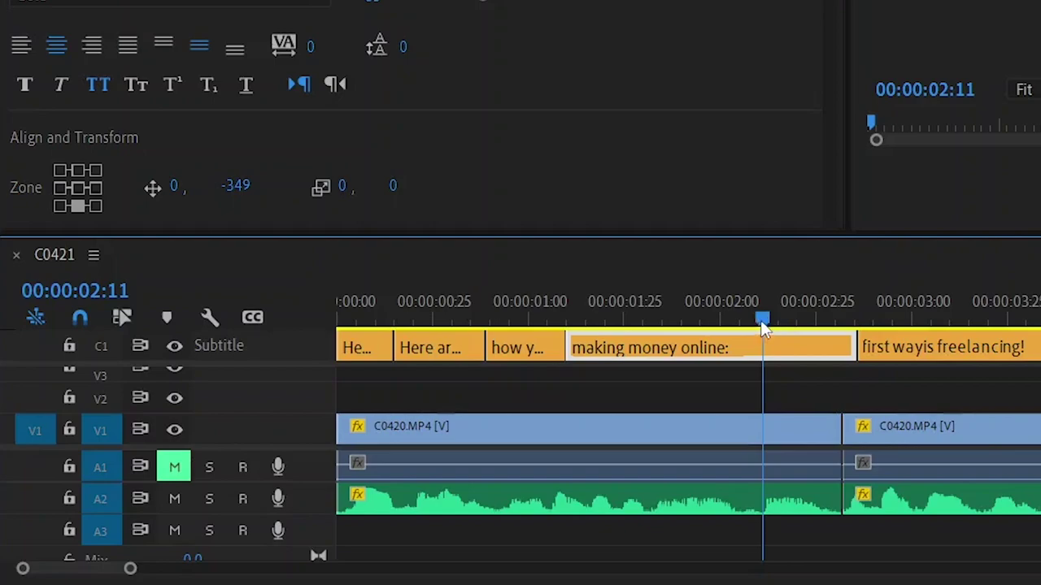
Cut the "making money online:" caption at 00:00:02:11, keeping only "making money" in the first part and "online" in the second.
{"action": "key", "text": "c"}
{"action": "left_click", "coordinate": [768, 347]}
{"action": "key", "text": "v"}
{"action": "left_click", "coordinate": [813, 353]}
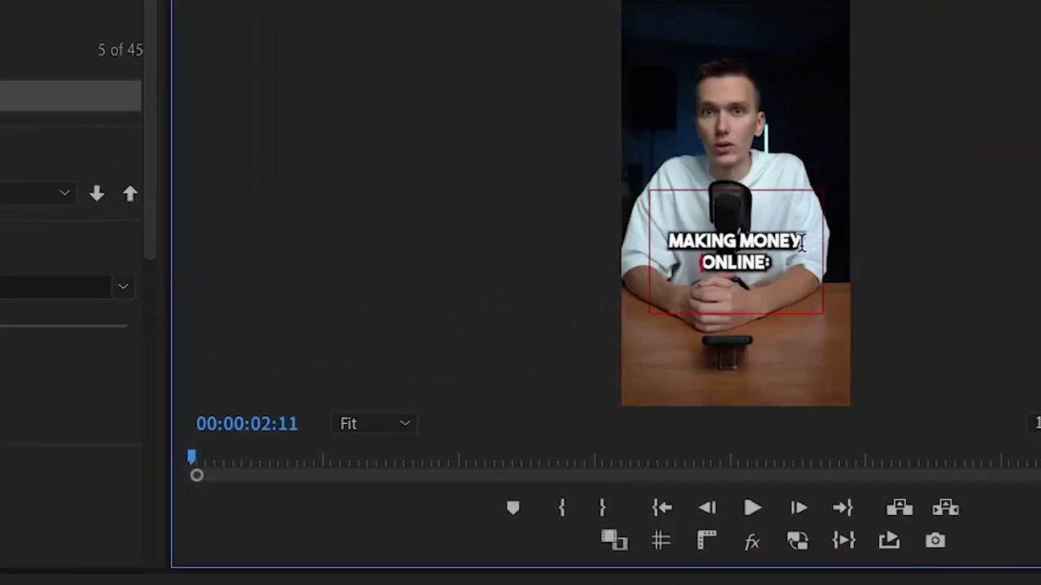
{"action": "left_click_drag", "start_coordinate": [801, 244], "coordinate": [674, 242]}
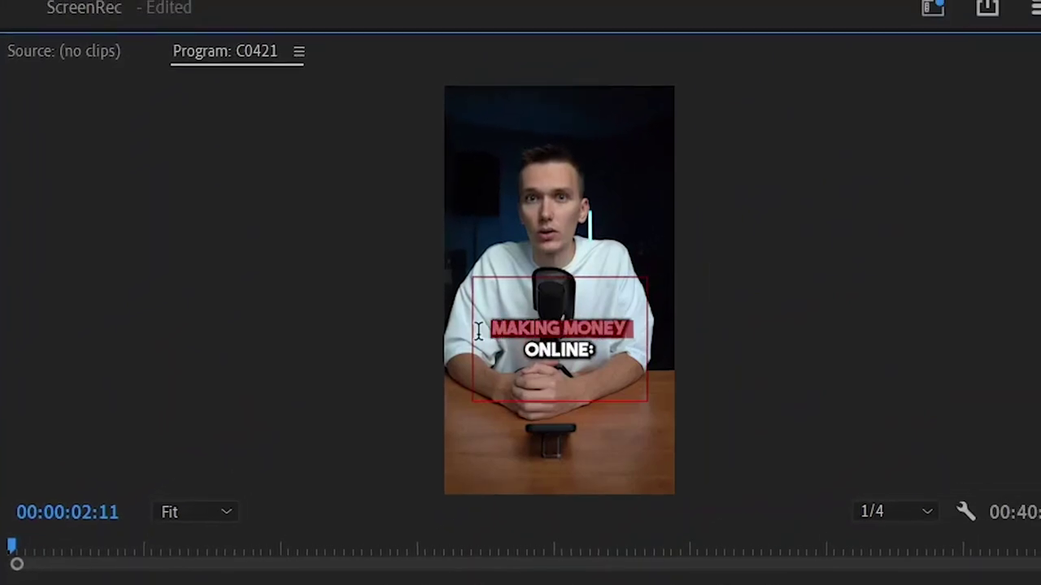
{"action": "key", "text": "BackSpace"}
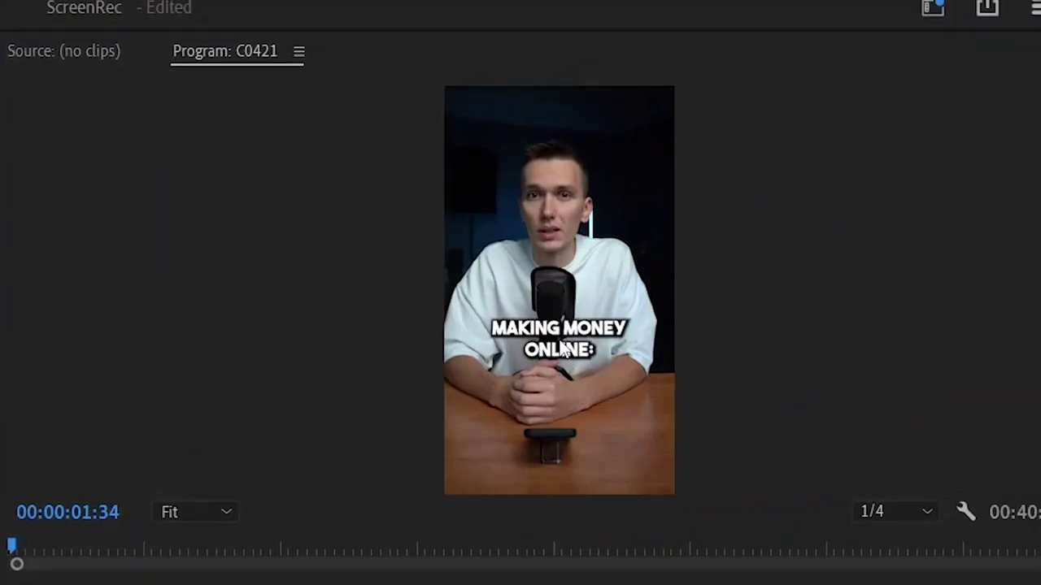
{"action": "double_click", "coordinate": [569, 334]}
{"action": "double_click", "coordinate": [606, 351]}
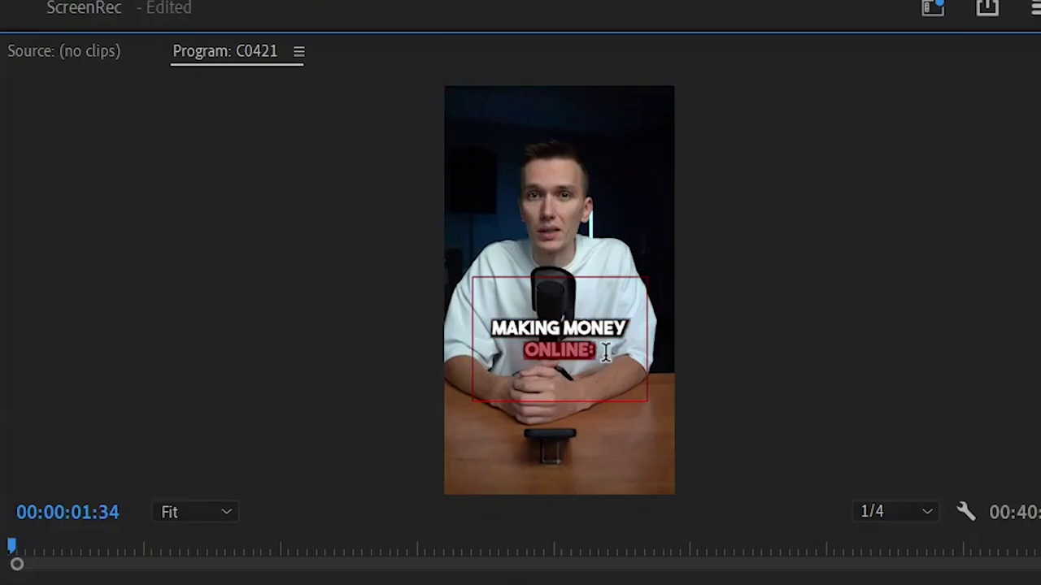
{"action": "key", "text": "BackSpace"}
{"action": "key", "text": "BackSpace"}
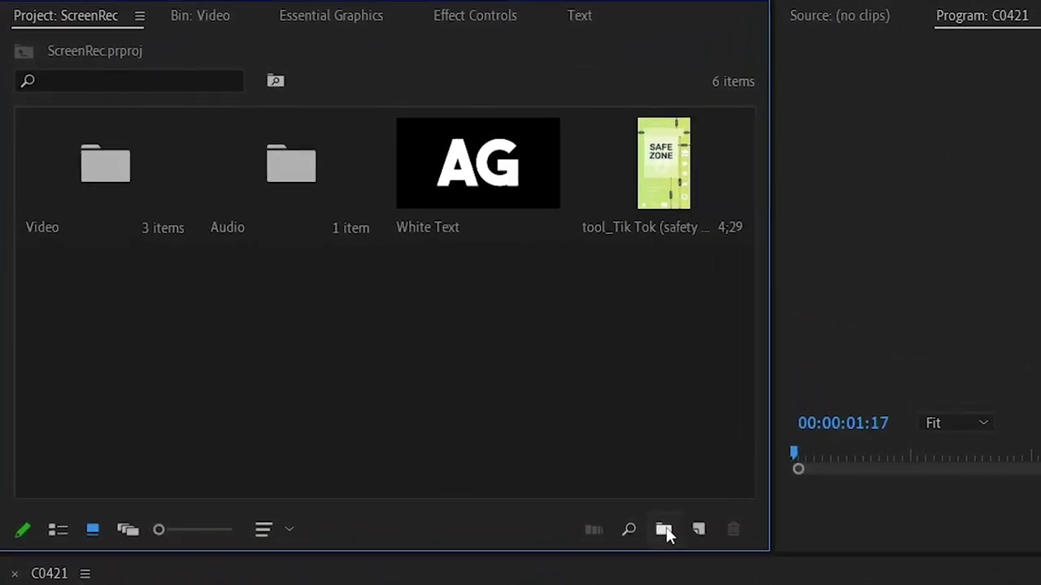
Create a project bin named Image and move the TikTok safety zone image into it.
{"action": "left_click", "coordinate": [671, 532]}
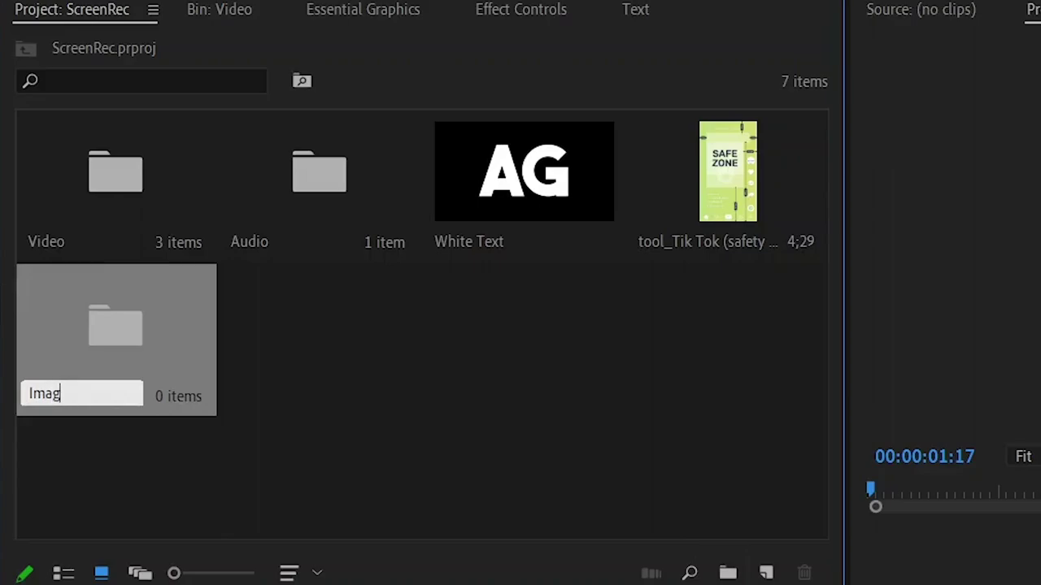
{"action": "key", "text": "Return"}
{"action": "left_click_drag", "start_coordinate": [748, 190], "coordinate": [138, 372]}
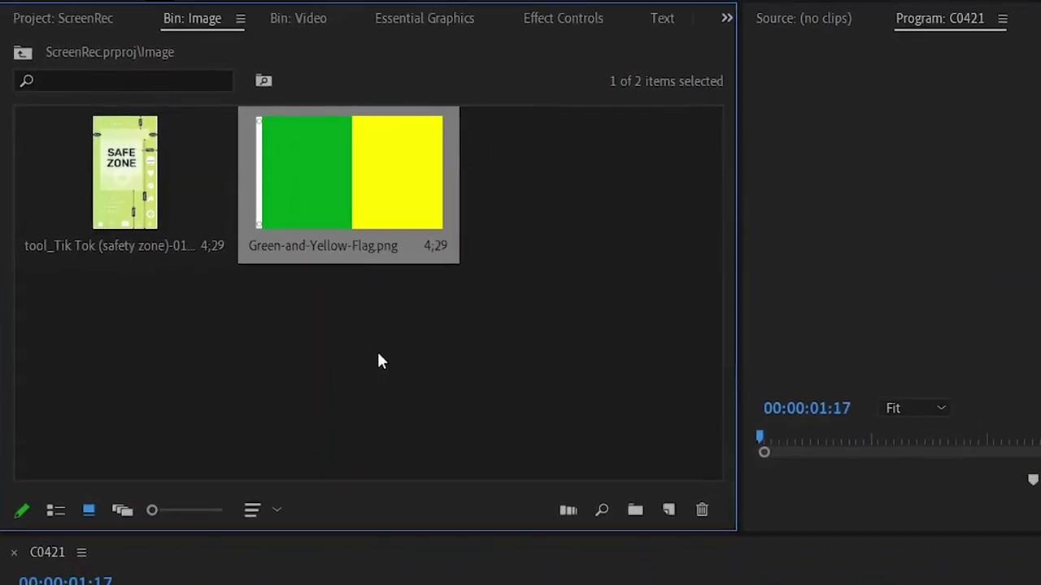
Place Green-and-Yellow-Flag.png on track V2 at the sequence start and extend it to the end of the footage.
{"action": "left_click_drag", "start_coordinate": [305, 167], "coordinate": [204, 479]}
{"action": "scroll", "coordinate": [504, 518], "scroll_direction": "down", "scroll_amount": 4}
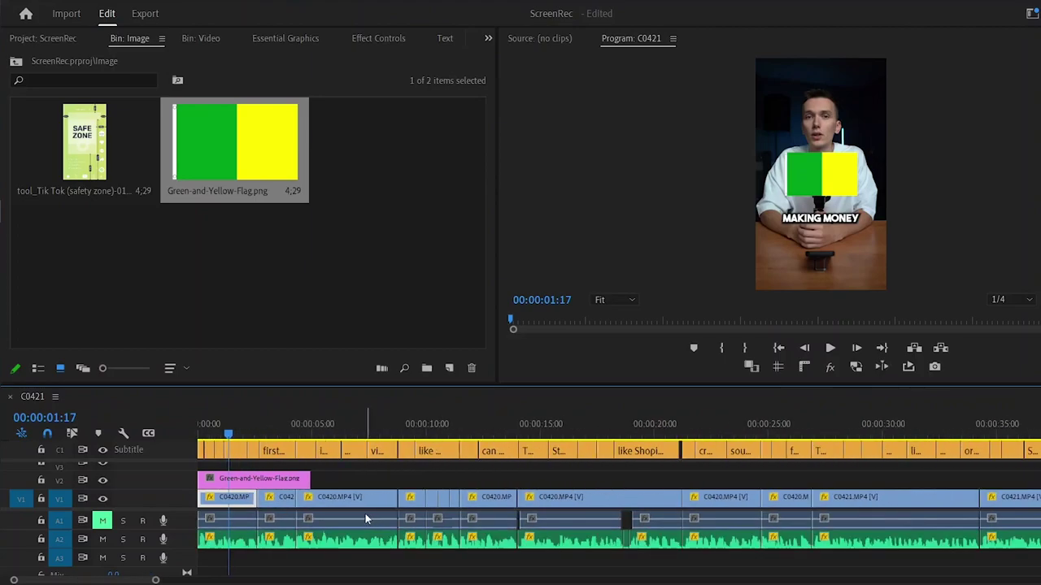
{"action": "key", "text": "minus"}
{"action": "left_click_drag", "start_coordinate": [272, 479], "coordinate": [930, 480]}
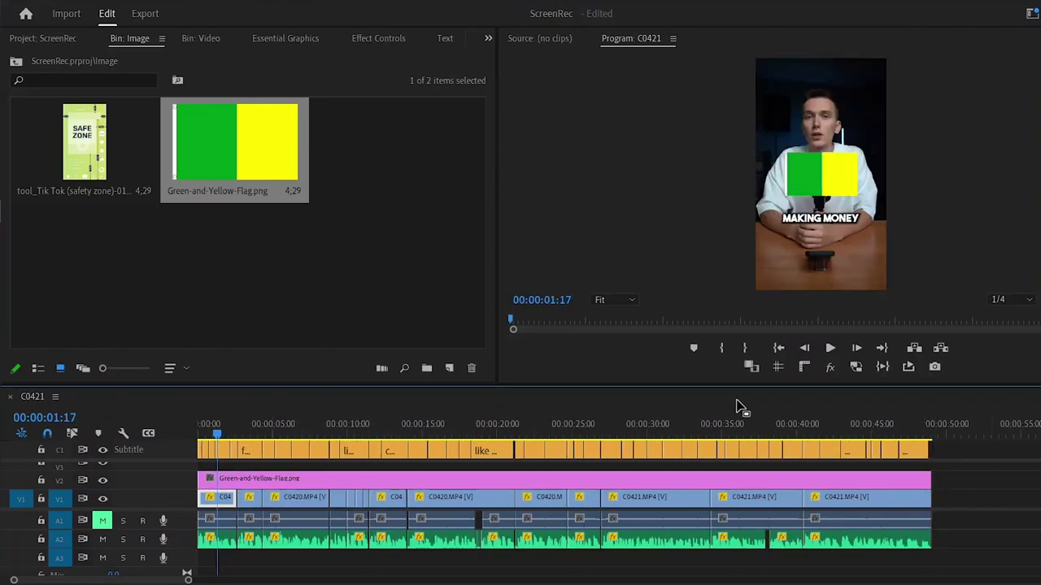
Change the fill of the words "Here are" in the first caption to yellow FDFD00, sampled from the flag image.
{"action": "scroll", "coordinate": [253, 508], "scroll_direction": "up", "scroll_amount": 3}
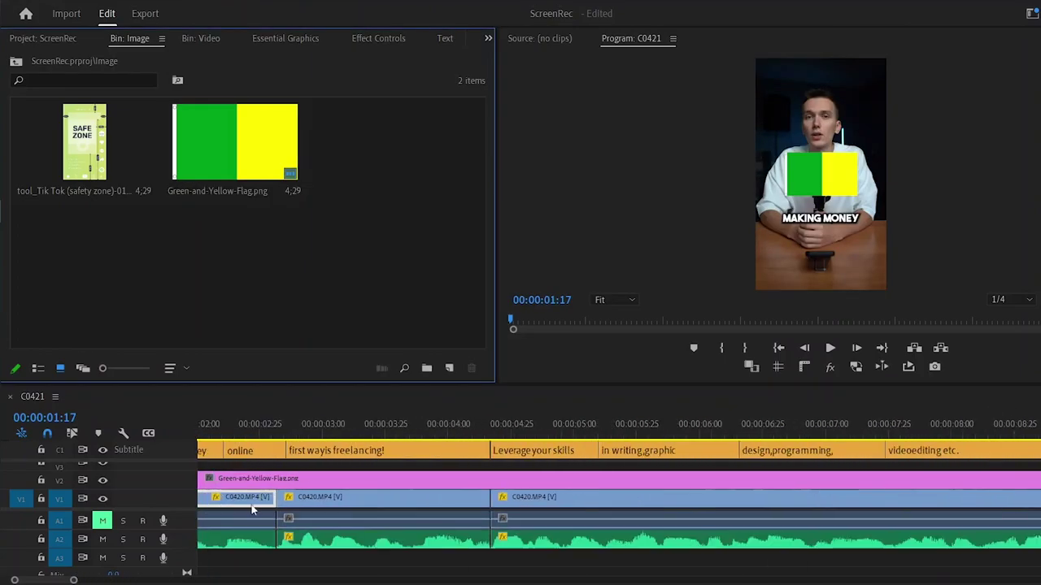
{"action": "scroll", "coordinate": [285, 491], "scroll_direction": "up", "scroll_amount": 3}
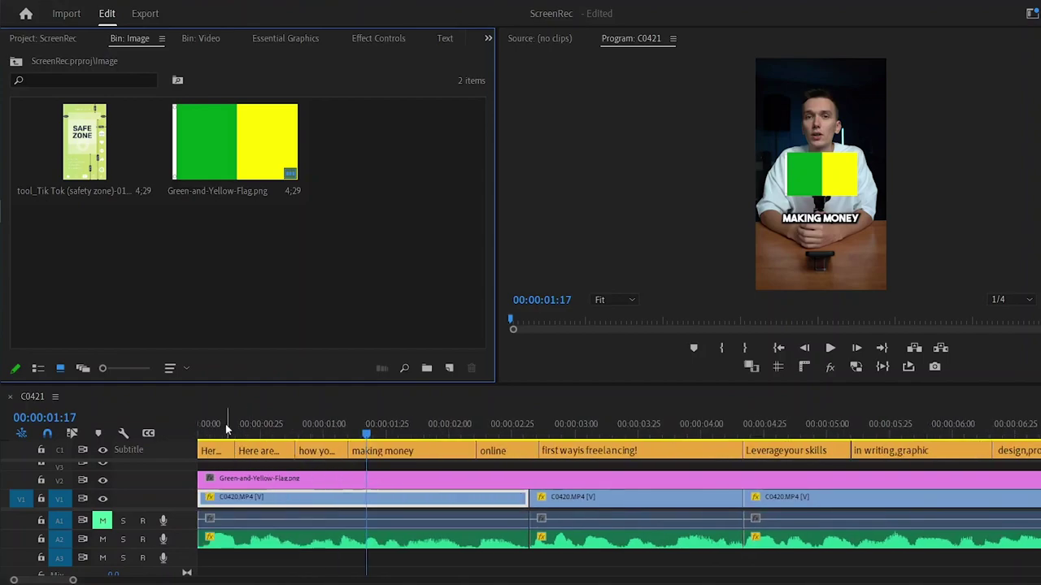
{"action": "left_click", "coordinate": [222, 425]}
{"action": "left_click_drag", "start_coordinate": [827, 218], "coordinate": [785, 217]}
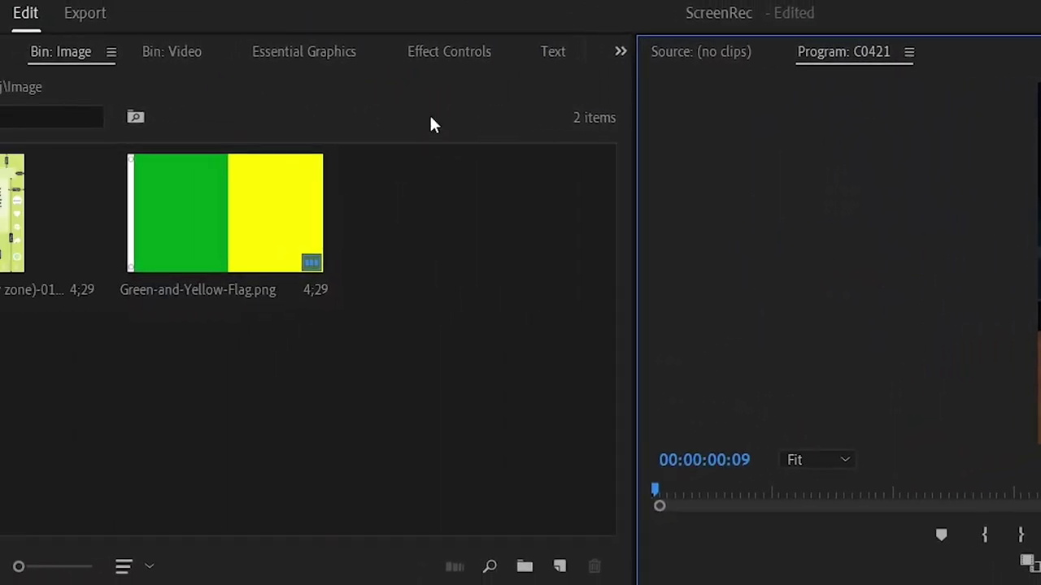
{"action": "left_click", "coordinate": [282, 50]}
{"action": "scroll", "coordinate": [188, 431], "scroll_direction": "down", "scroll_amount": 6}
{"action": "left_click", "coordinate": [73, 402]}
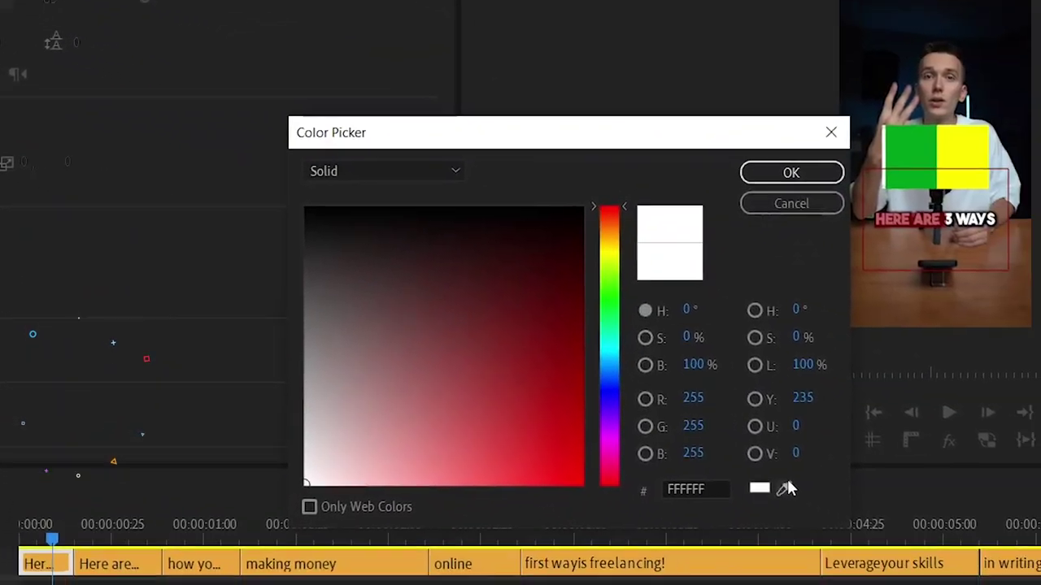
{"action": "left_click", "coordinate": [783, 487]}
{"action": "left_click", "coordinate": [944, 152]}
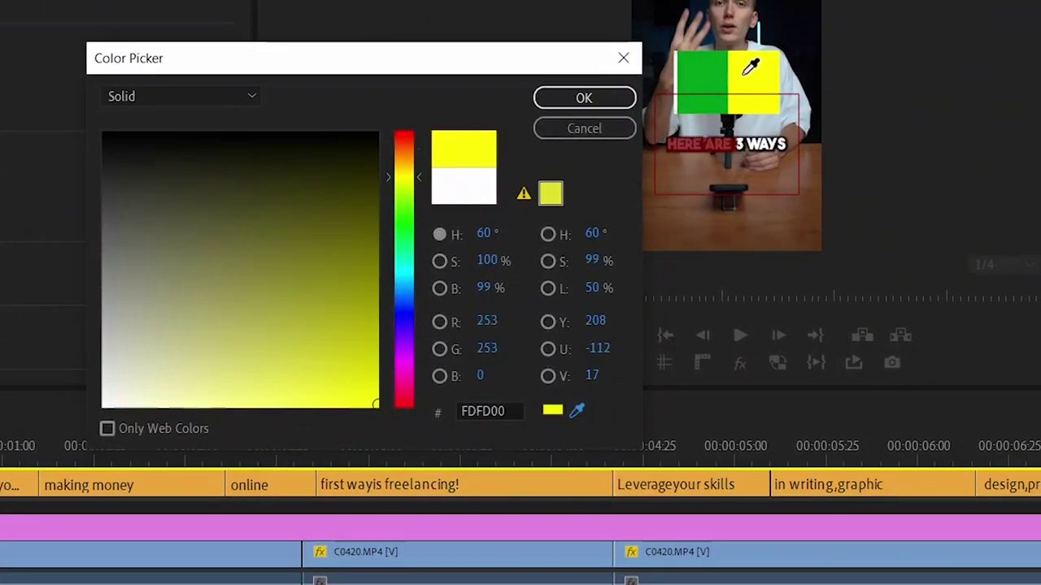
{"action": "left_click", "coordinate": [622, 100]}
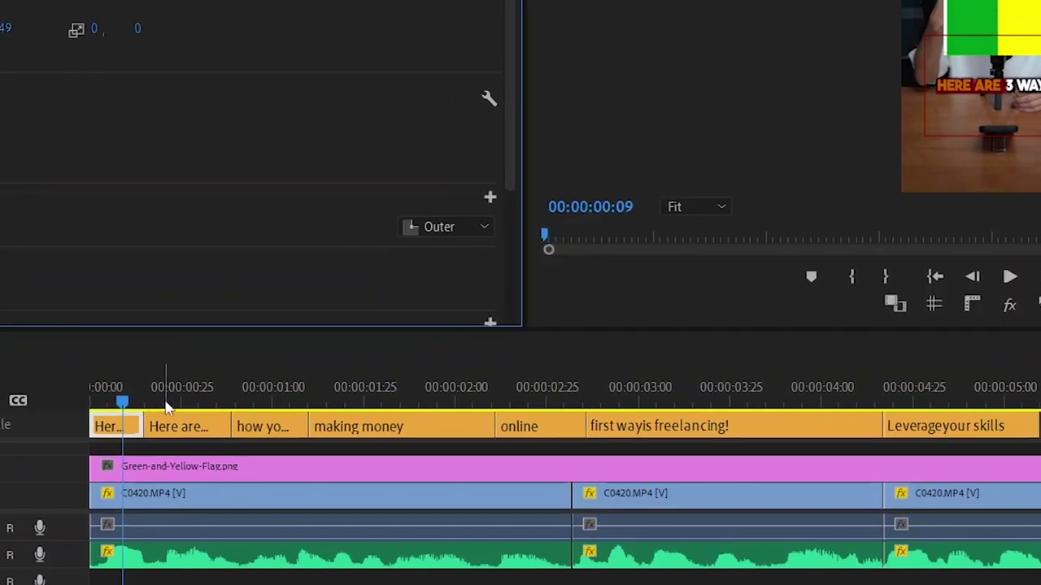
Change the fill of the words "3 ways" in the second caption to yellow FEFE00, sampled from the flag image.
{"action": "left_click", "coordinate": [166, 406]}
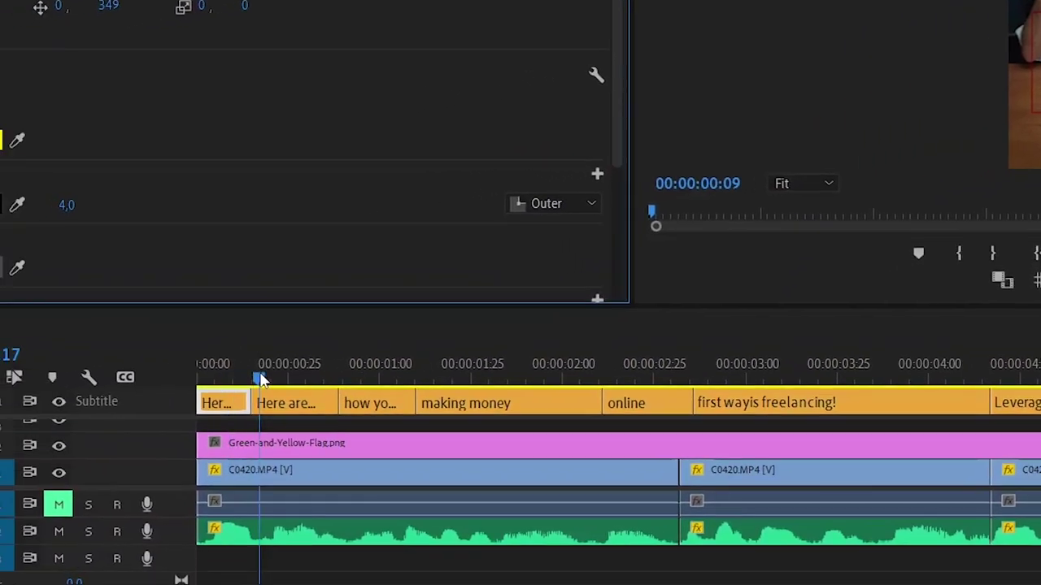
{"action": "left_click", "coordinate": [166, 427]}
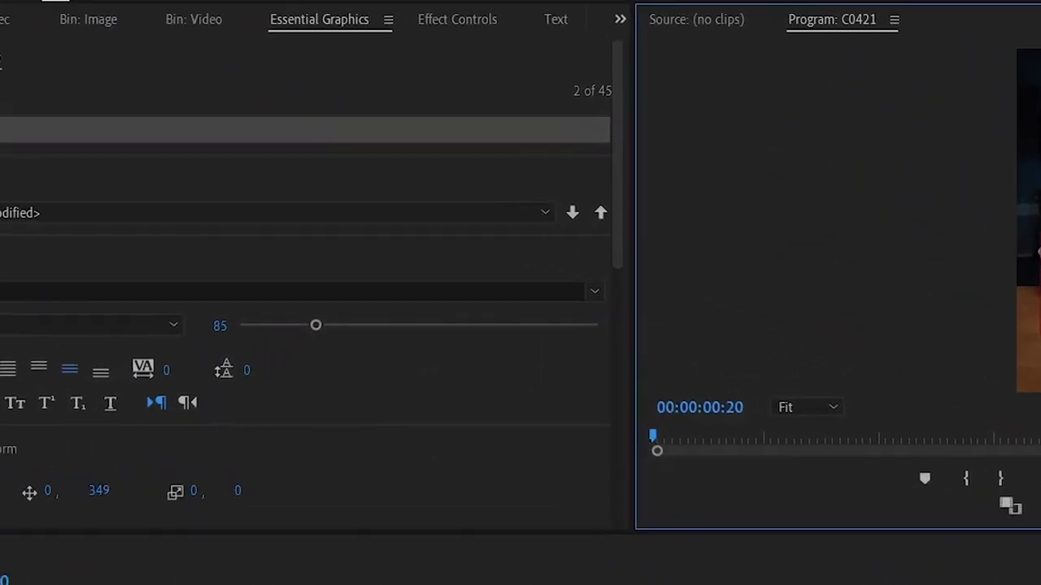
{"action": "scroll", "coordinate": [111, 469], "scroll_direction": "down", "scroll_amount": 3}
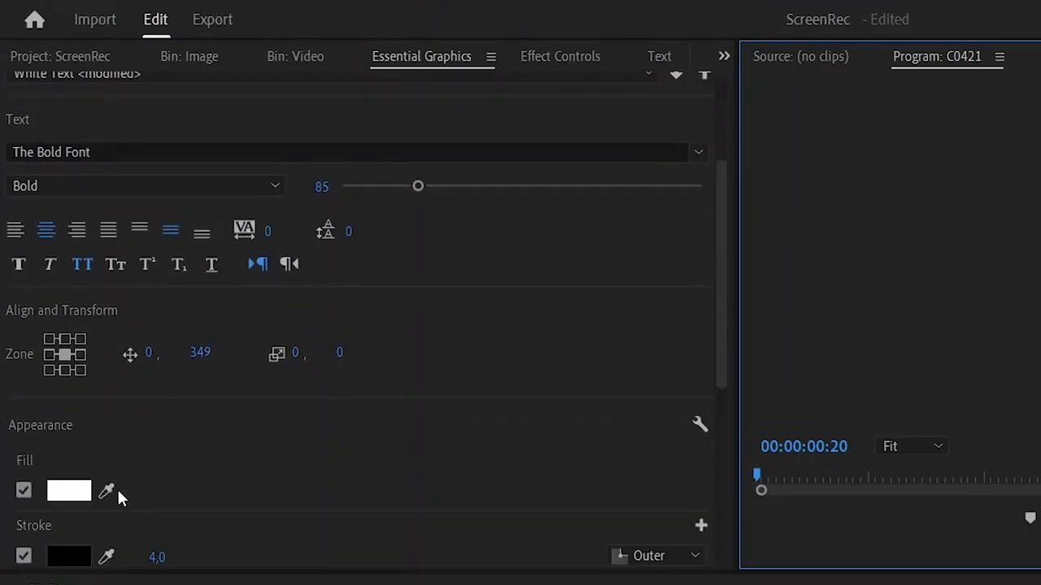
{"action": "left_click", "coordinate": [70, 491]}
{"action": "left_click", "coordinate": [727, 584]}
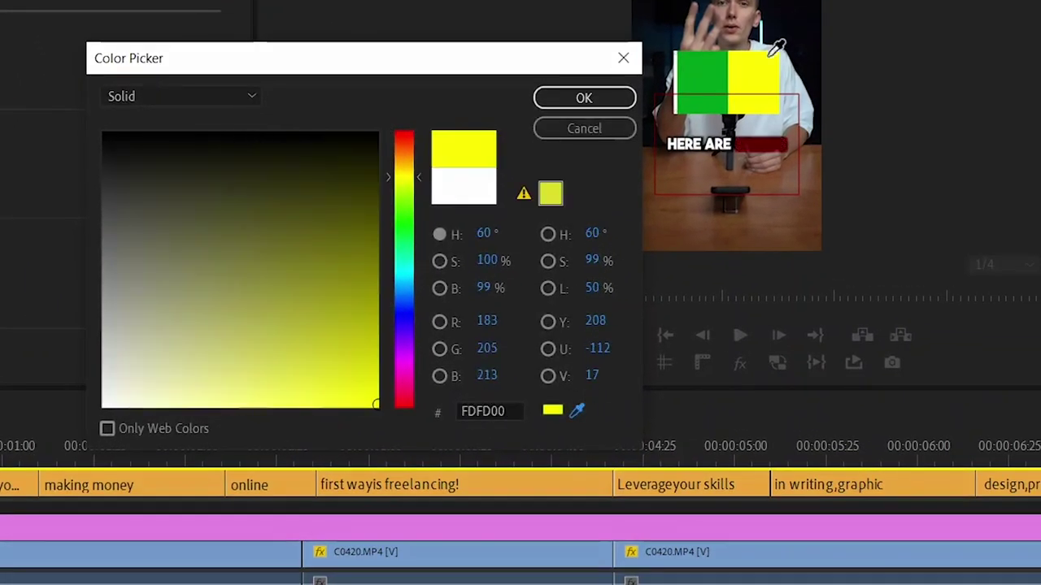
{"action": "left_click", "coordinate": [764, 63]}
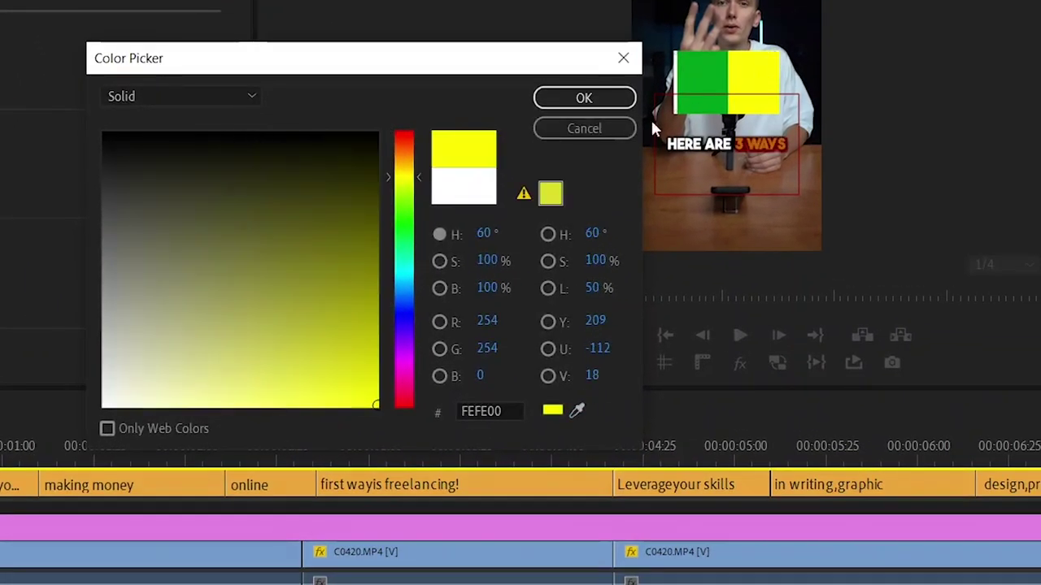
{"action": "left_click", "coordinate": [589, 101]}
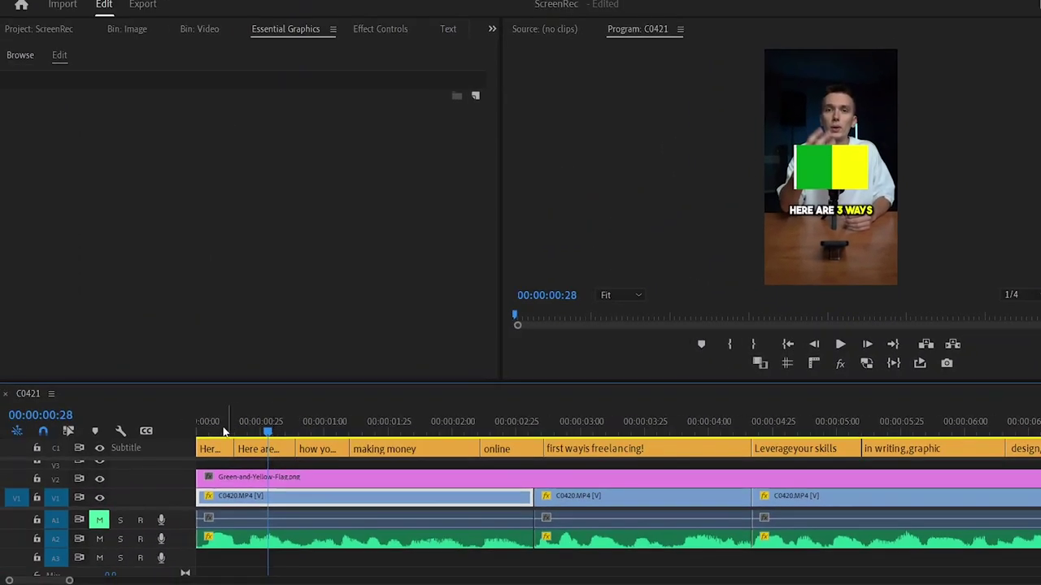
Split the "making money" caption into two at 00:00:01:31, where the word "money" starts.
{"action": "left_click_drag", "start_coordinate": [225, 431], "coordinate": [287, 433]}
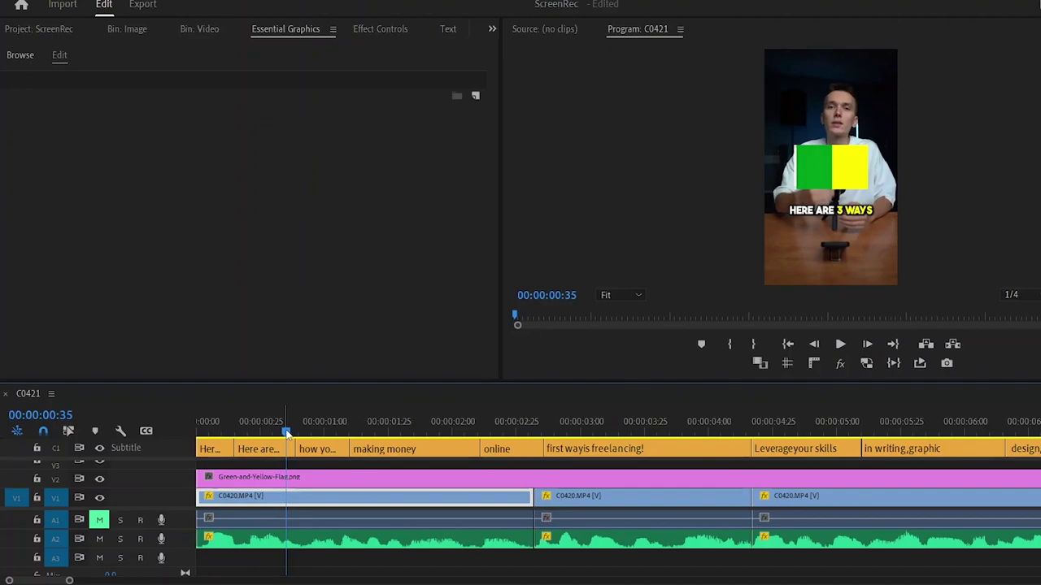
{"action": "left_click_drag", "start_coordinate": [358, 433], "coordinate": [422, 433]}
{"action": "left_click", "coordinate": [431, 445]}
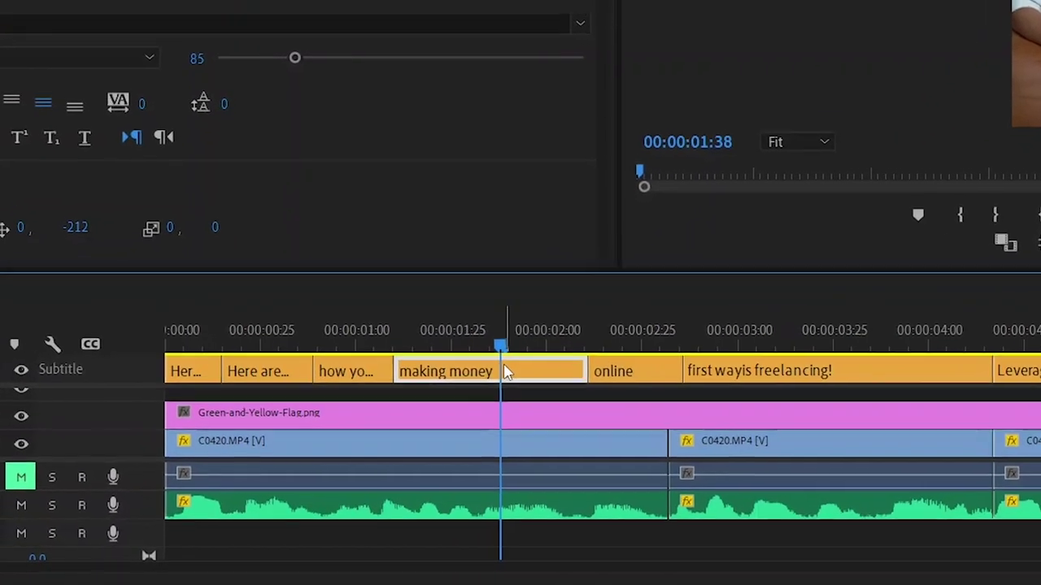
{"action": "left_click_drag", "start_coordinate": [425, 343], "coordinate": [474, 353]}
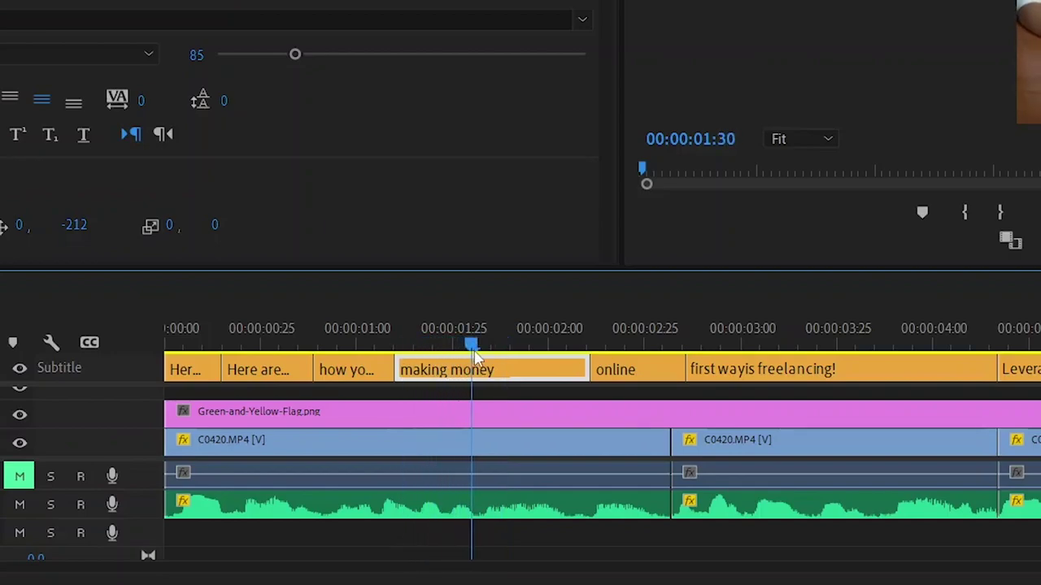
{"action": "key", "text": "c"}
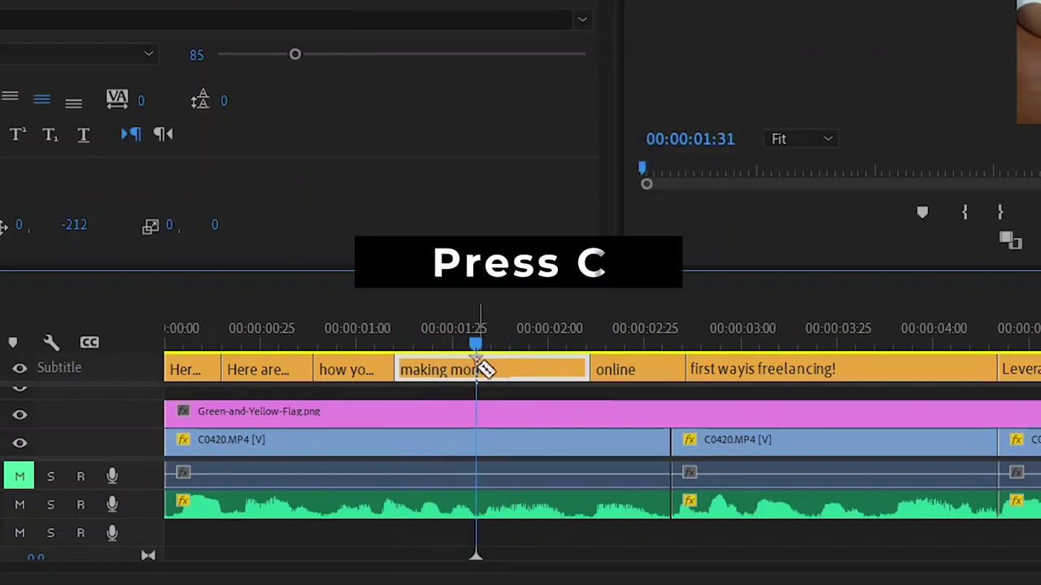
{"action": "left_click", "coordinate": [477, 369]}
{"action": "key", "text": "v"}
Change the fill of the word "money" in the second "making money" caption to green 009C1C, sampled from the flag image, and open its font size for editing.
{"action": "left_click", "coordinate": [511, 344]}
{"action": "left_click", "coordinate": [522, 346]}
{"action": "left_click", "coordinate": [527, 372]}
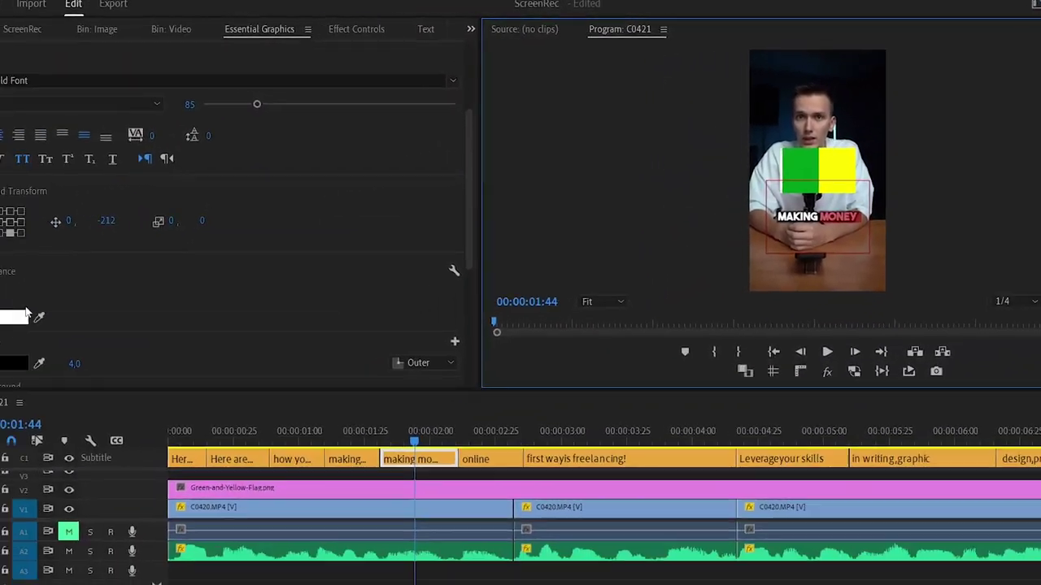
{"action": "left_click", "coordinate": [19, 317]}
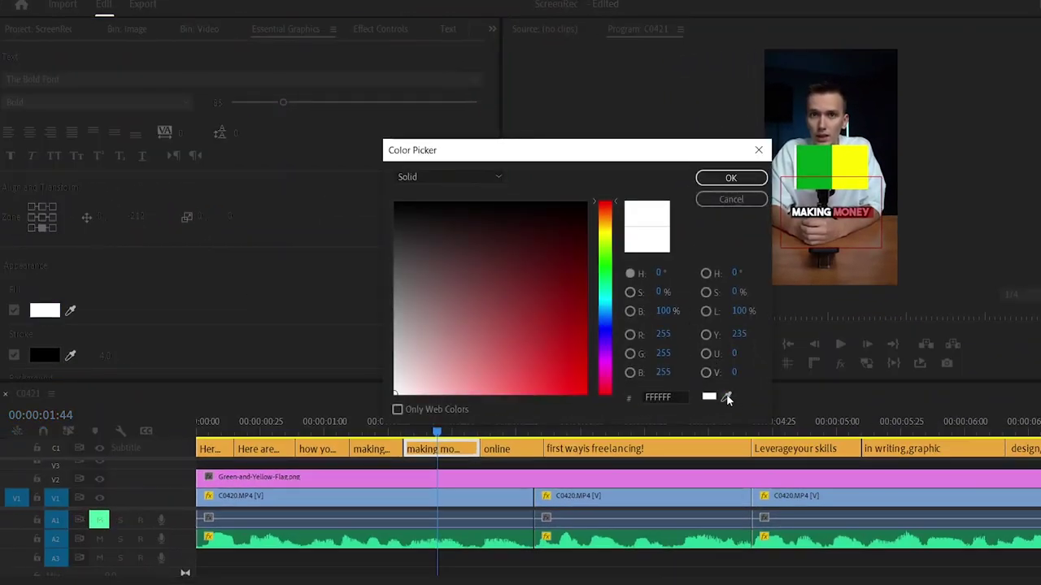
{"action": "left_click", "coordinate": [726, 398]}
{"action": "left_click", "coordinate": [812, 159]}
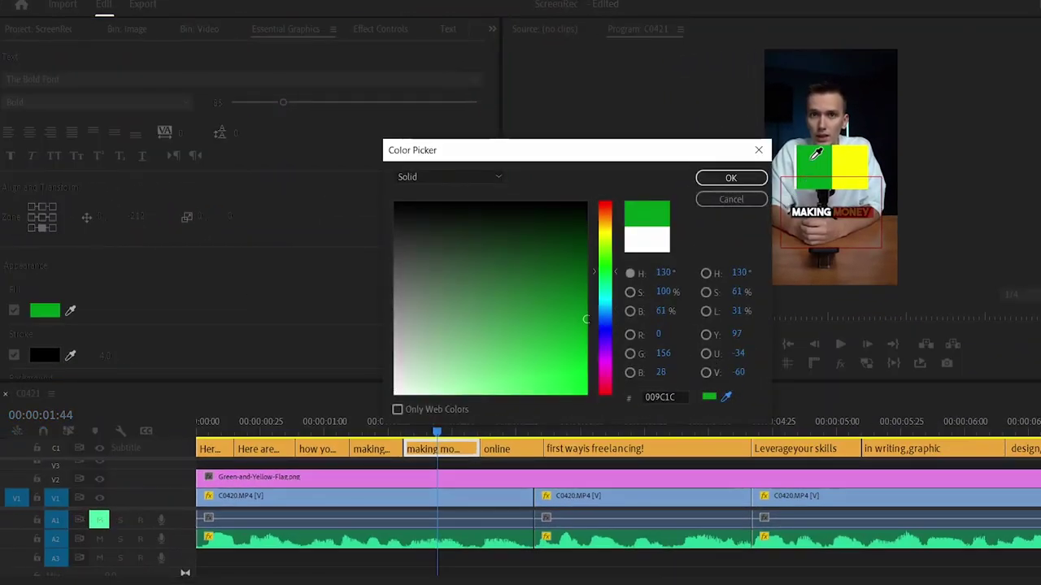
{"action": "left_click", "coordinate": [731, 177]}
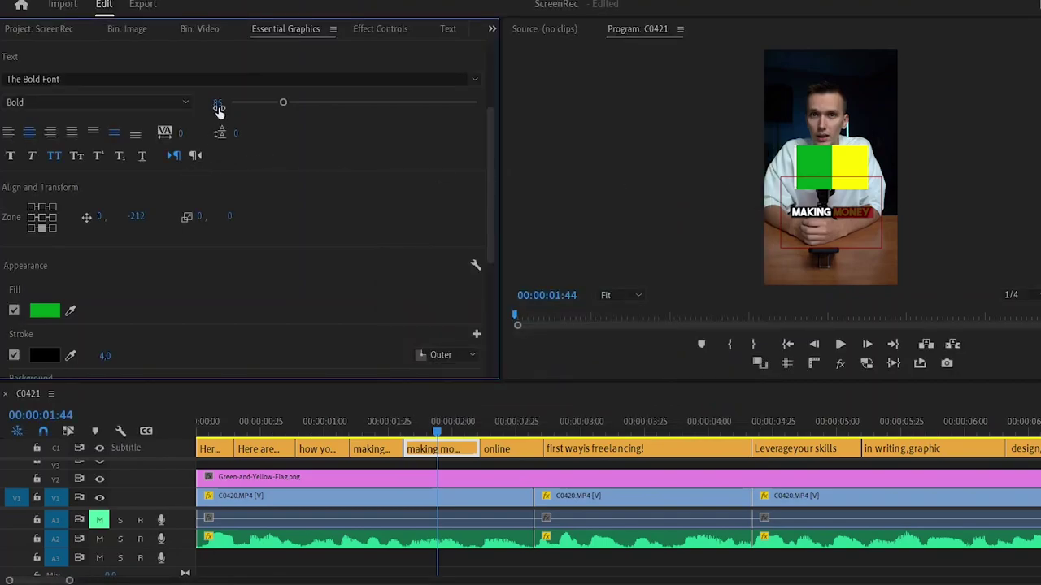
{"action": "scroll", "coordinate": [269, 193], "scroll_direction": "up", "scroll_amount": 4}
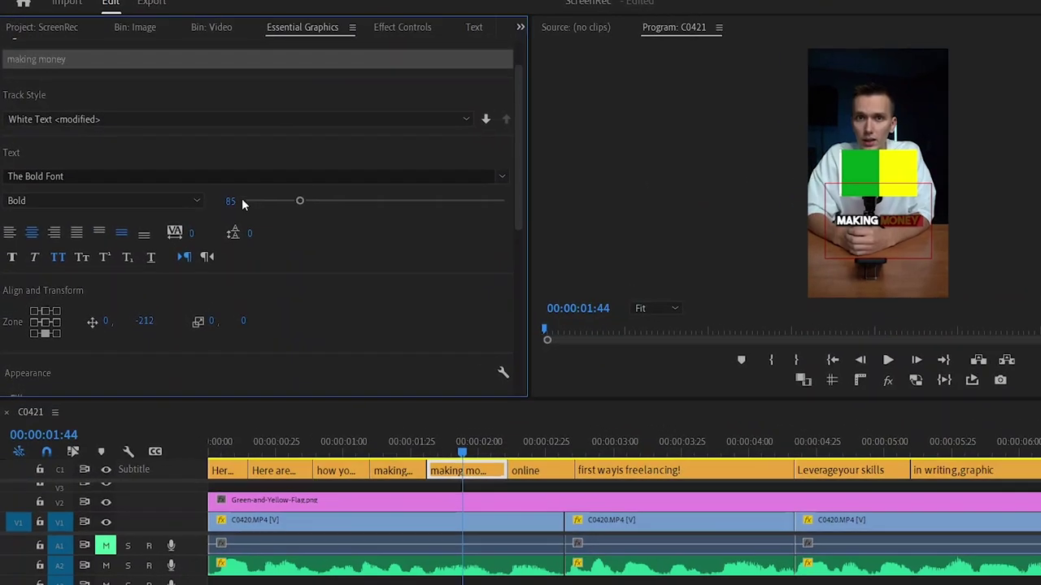
{"action": "left_click", "coordinate": [214, 193]}
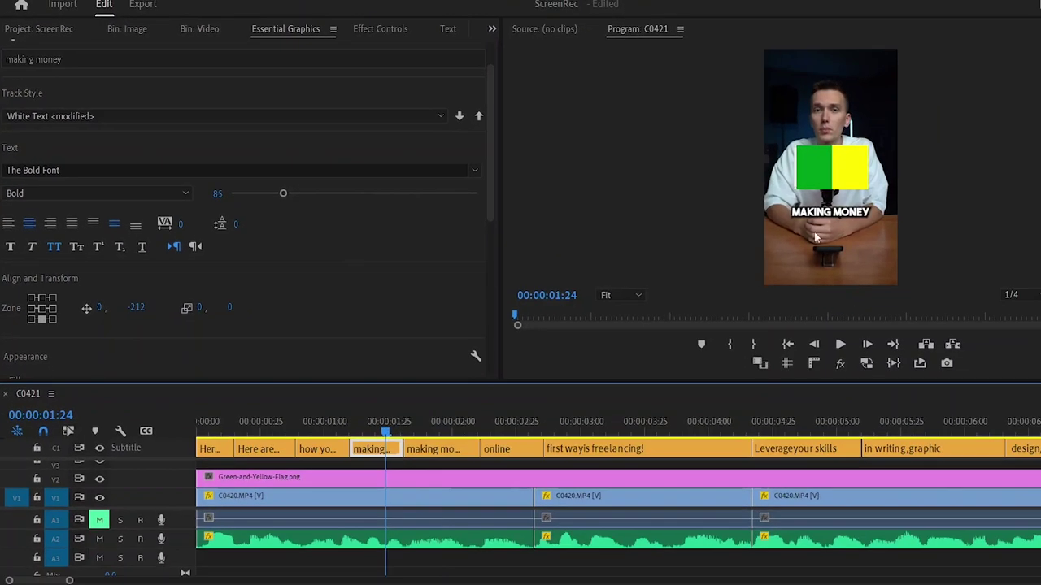
Set the font size of the word "making" in the first "making money" caption to 115.
{"action": "left_click", "coordinate": [835, 212]}
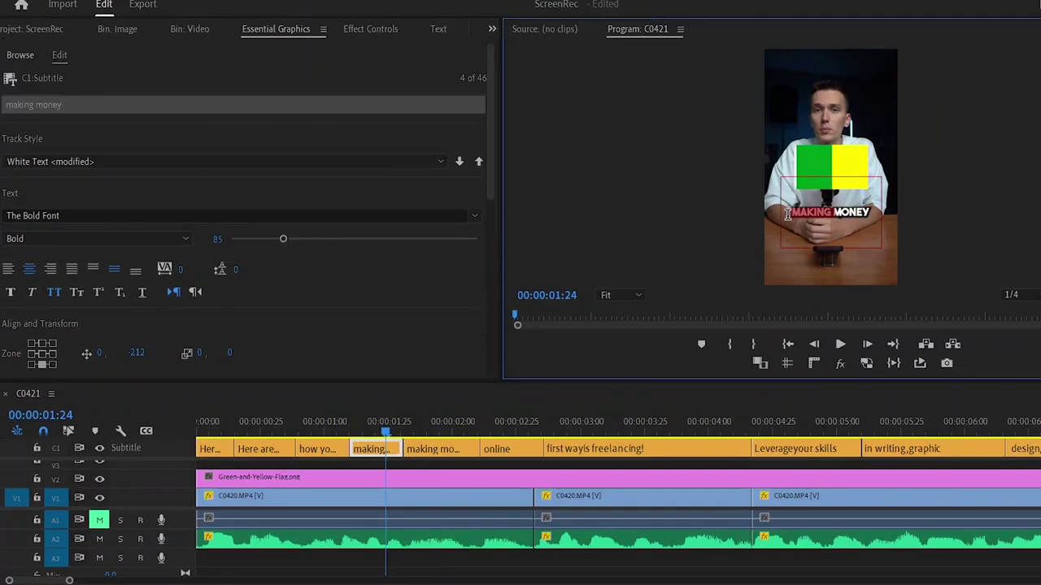
{"action": "left_click", "coordinate": [217, 239]}
{"action": "type", "text": "11"}
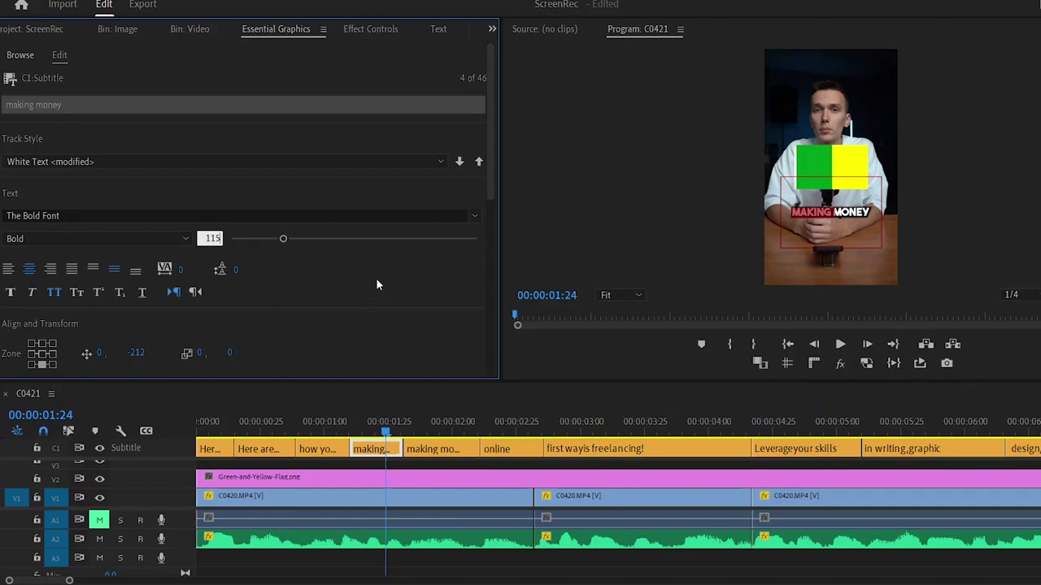
{"action": "left_click", "coordinate": [376, 279]}
Set the font size of the "online" caption's text to 115.
{"action": "left_click_drag", "start_coordinate": [333, 425], "coordinate": [514, 426]}
{"action": "left_click", "coordinate": [512, 447]}
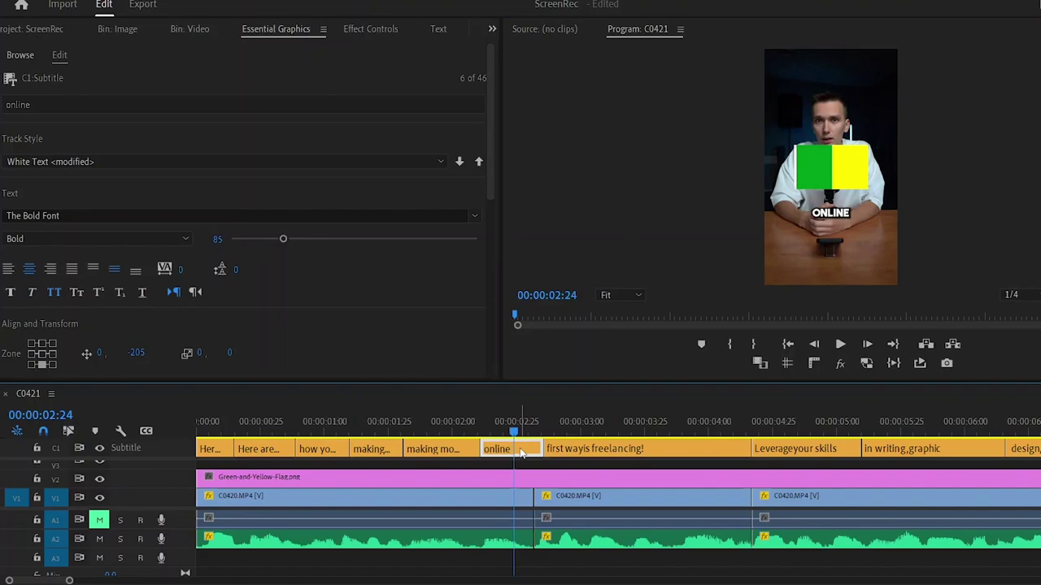
{"action": "left_click", "coordinate": [823, 216]}
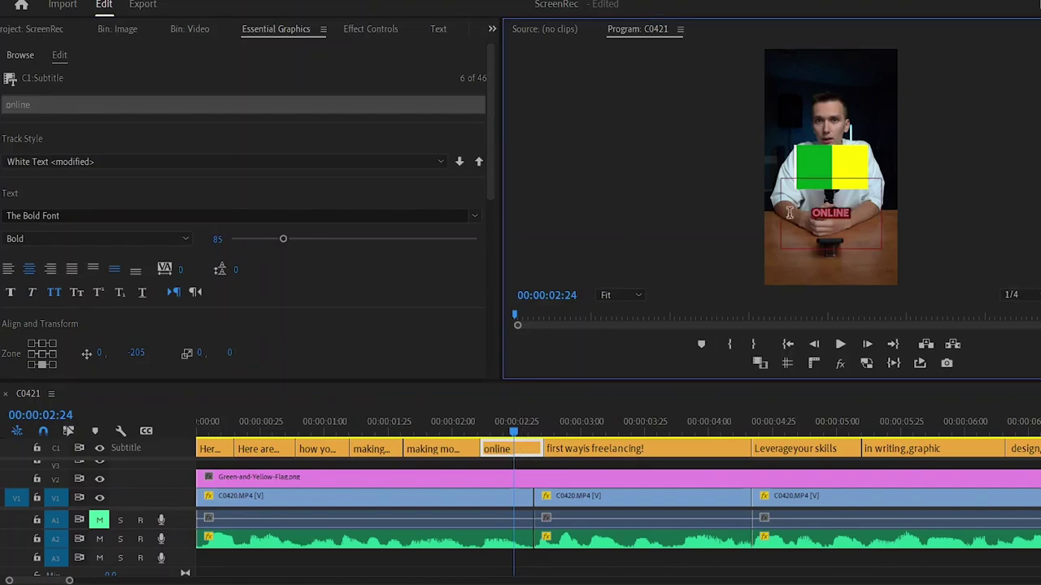
{"action": "left_click", "coordinate": [214, 237]}
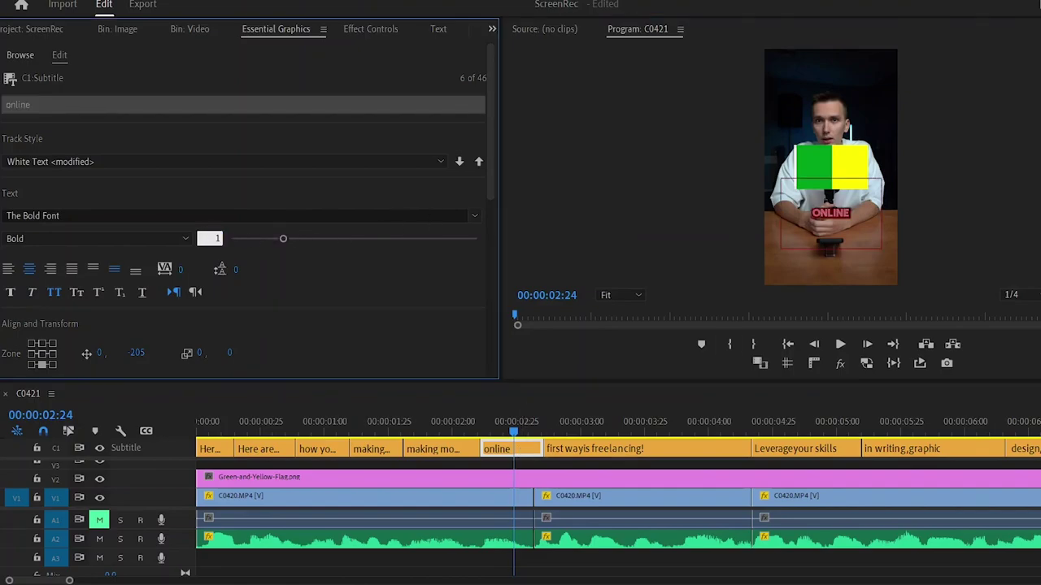
{"action": "key", "text": "Return"}
Change the fill of the word "online" to the green sampled from the flag image.
{"action": "scroll", "coordinate": [244, 244], "scroll_direction": "down", "scroll_amount": 2}
{"action": "left_click", "coordinate": [45, 339]}
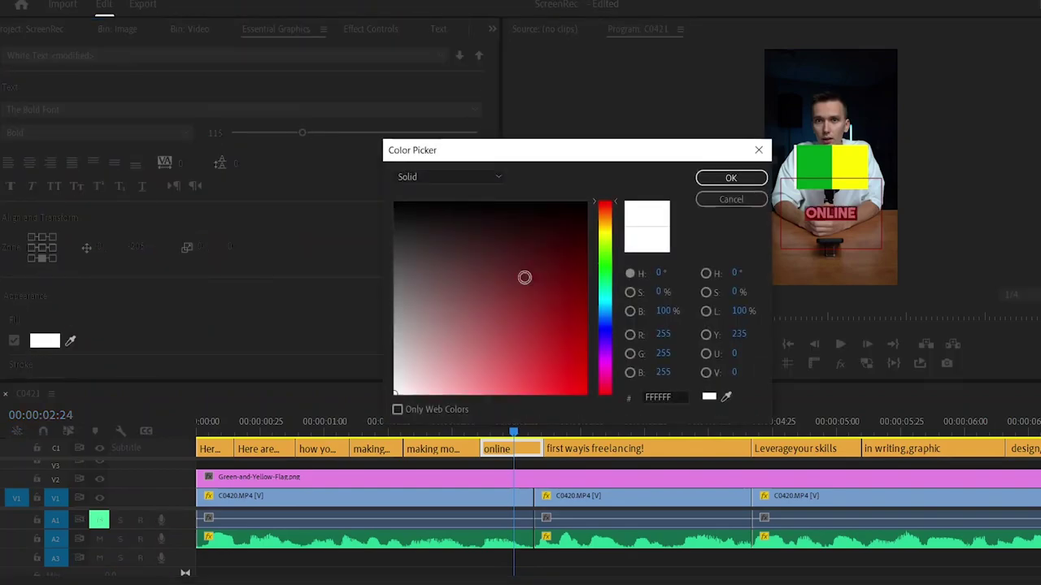
{"action": "left_click", "coordinate": [726, 396]}
{"action": "left_click", "coordinate": [821, 154]}
{"action": "left_click", "coordinate": [731, 177]}
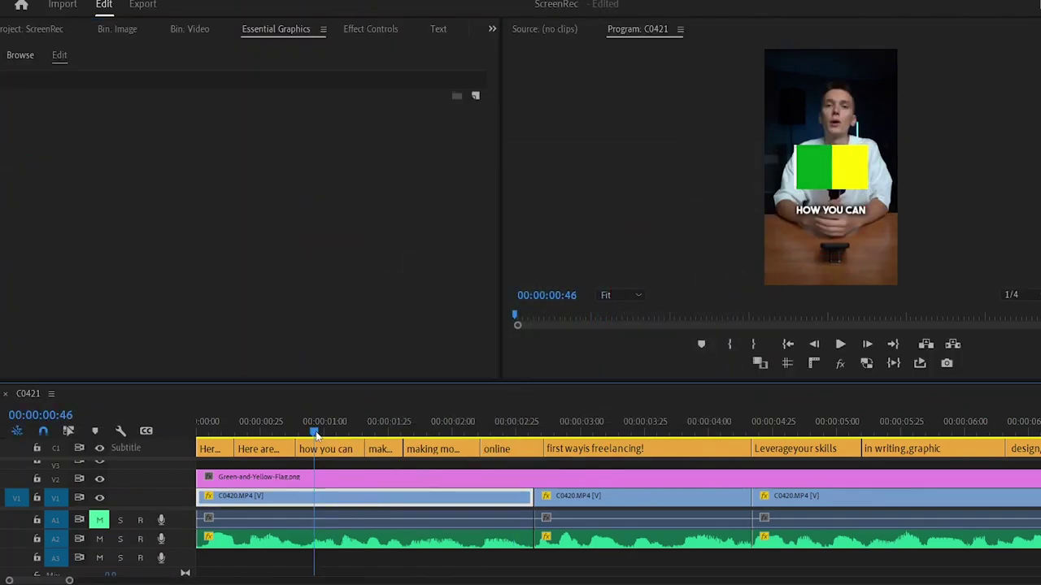
Extend the "how you can" caption to read "HOW YOU CAN START" over two lines, with the break before "CAN".
{"action": "left_click_drag", "start_coordinate": [314, 432], "coordinate": [344, 433]}
{"action": "left_click", "coordinate": [348, 450]}
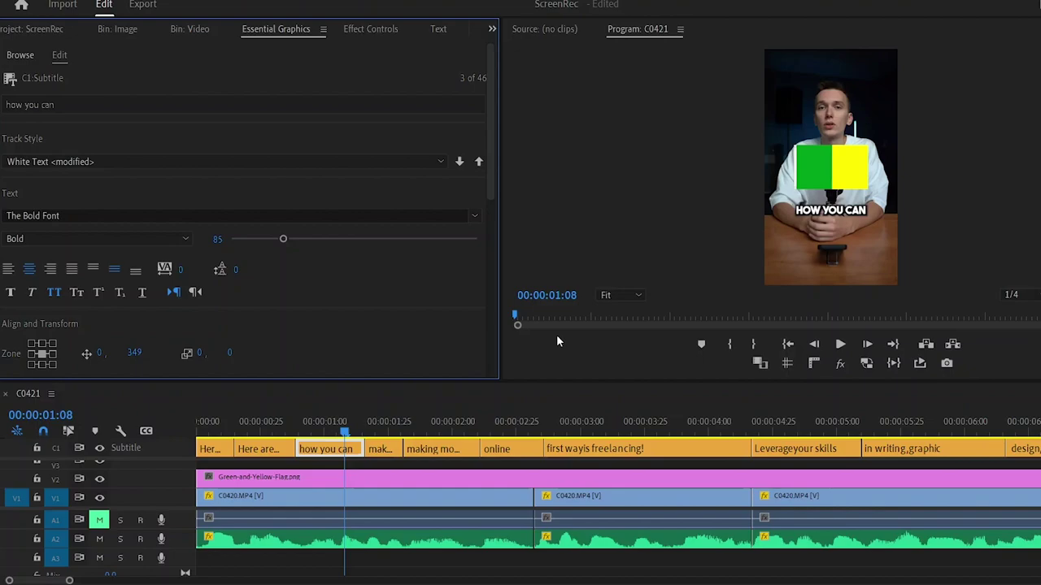
{"action": "double_click", "coordinate": [838, 209]}
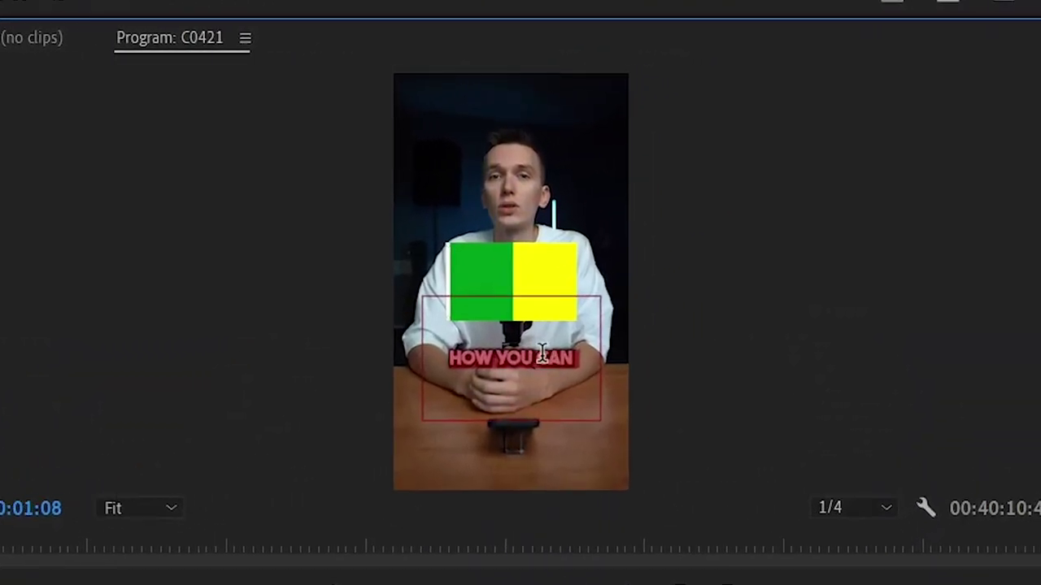
{"action": "left_click", "coordinate": [542, 356]}
{"action": "key", "text": "Return"}
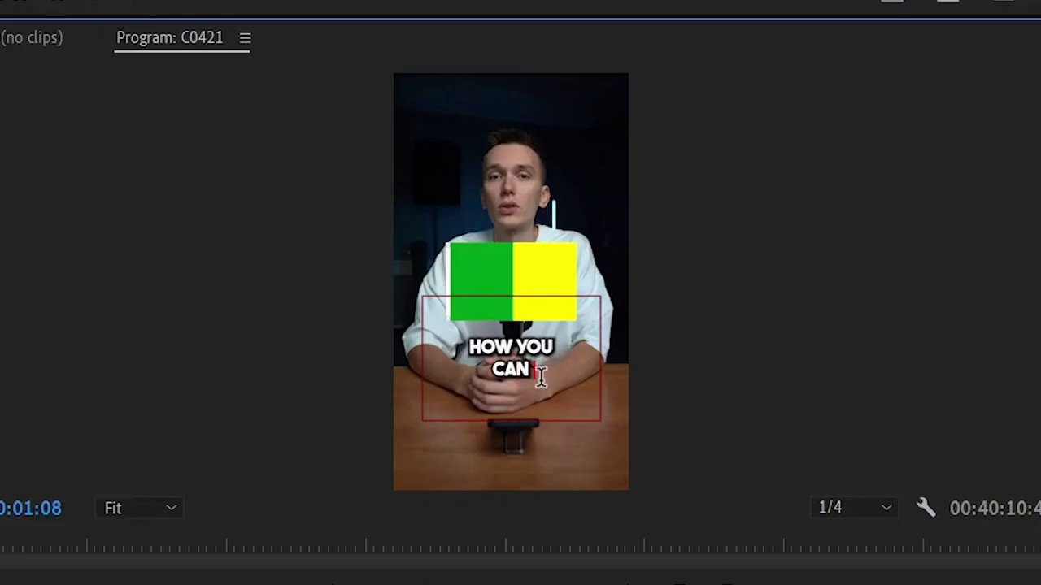
{"action": "type", "text": "START"}
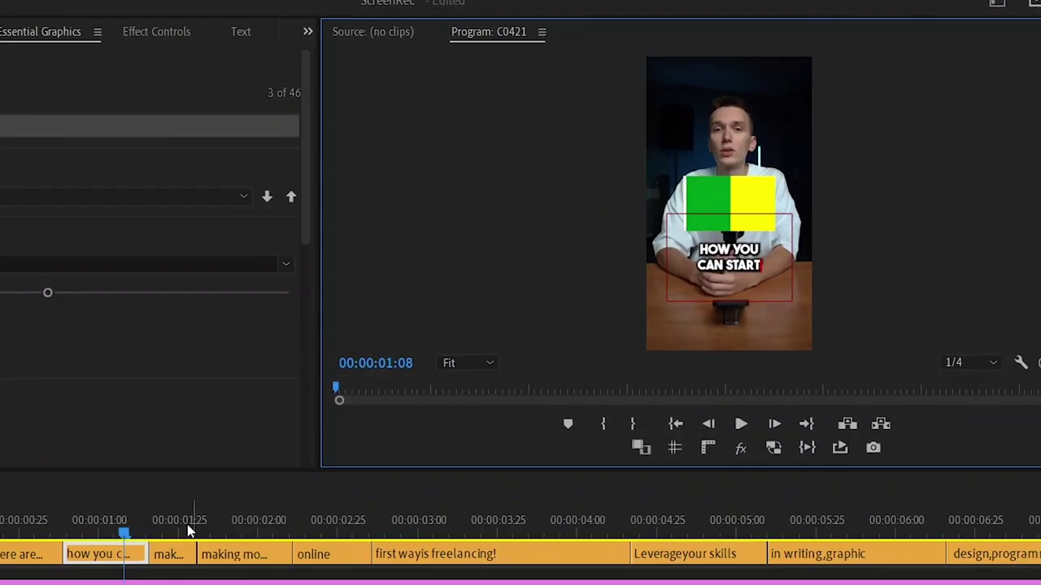
Select all captions on the subtitle track and upgrade them to graphic clips.
{"action": "left_click_drag", "start_coordinate": [344, 433], "coordinate": [192, 437]}
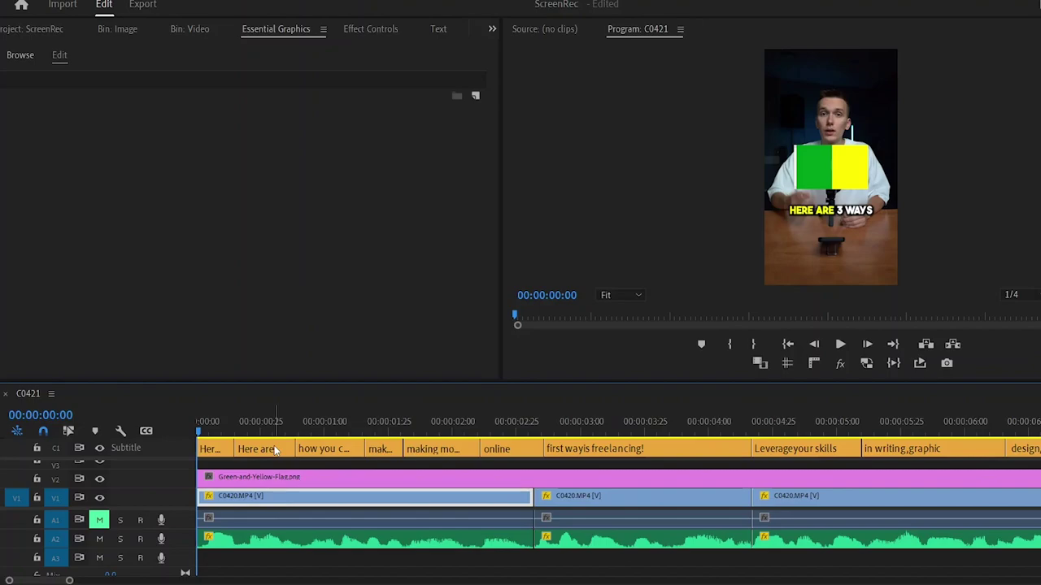
{"action": "key", "text": "backslash"}
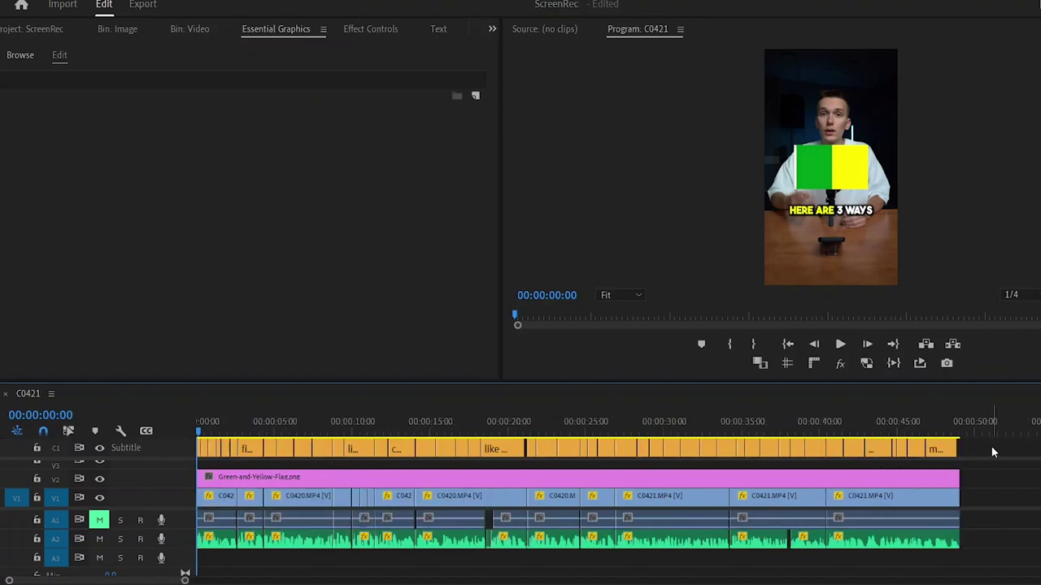
{"action": "left_click_drag", "start_coordinate": [993, 452], "coordinate": [193, 452]}
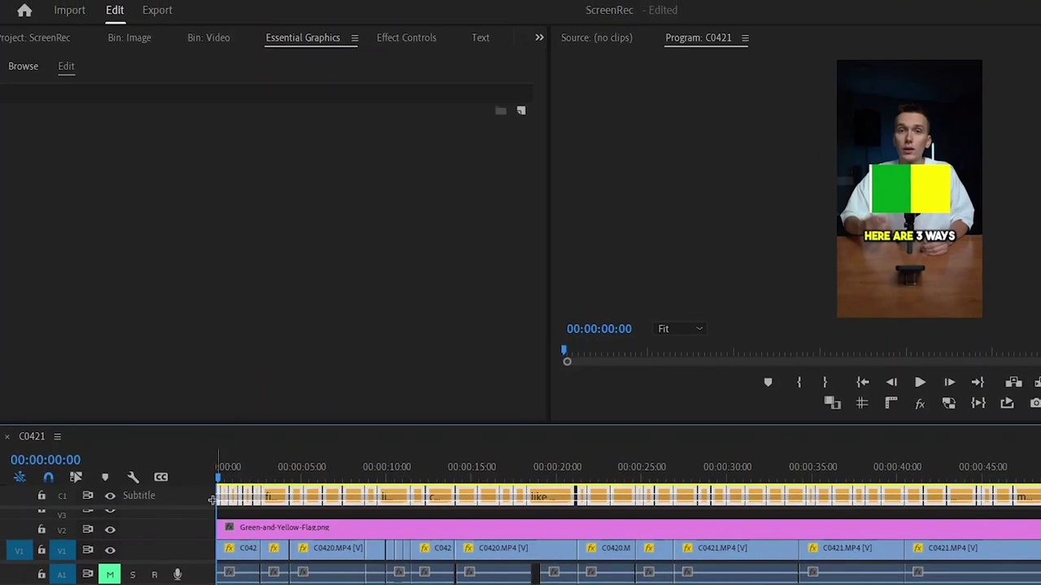
{"action": "left_click", "coordinate": [346, 33]}
{"action": "left_click", "coordinate": [390, 327]}
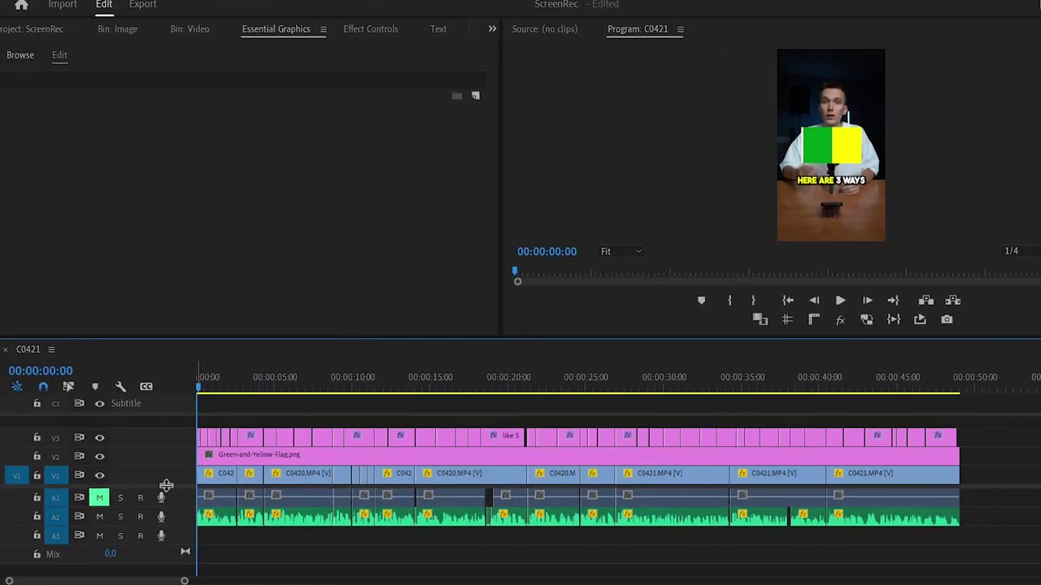
Enlarge the video track area and nest the first two caption graphics on track V3 as a sequence named 1.
{"action": "left_click_drag", "start_coordinate": [166, 486], "coordinate": [166, 511]}
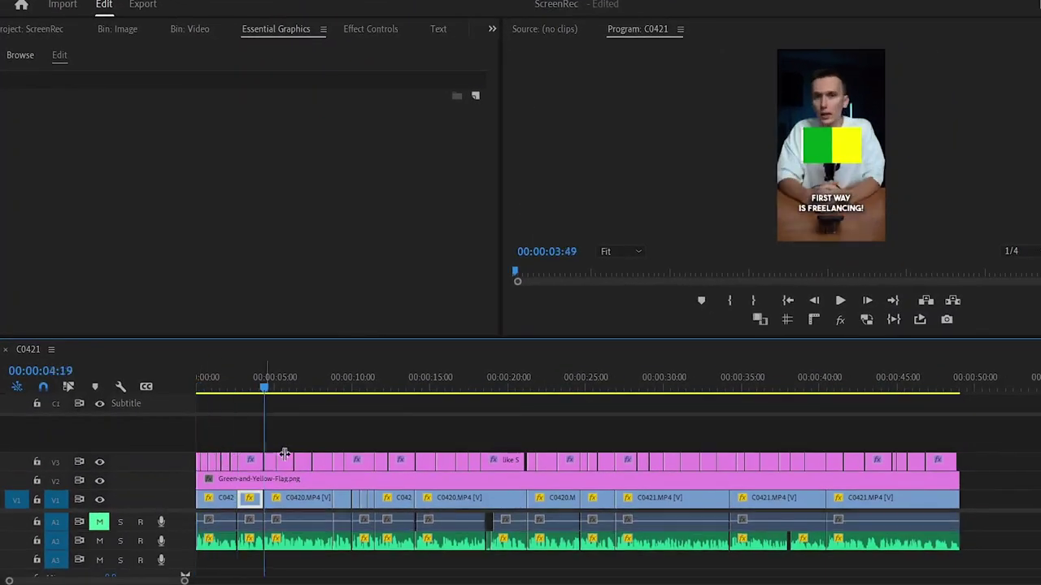
{"action": "left_click_drag", "start_coordinate": [210, 435], "coordinate": [984, 470]}
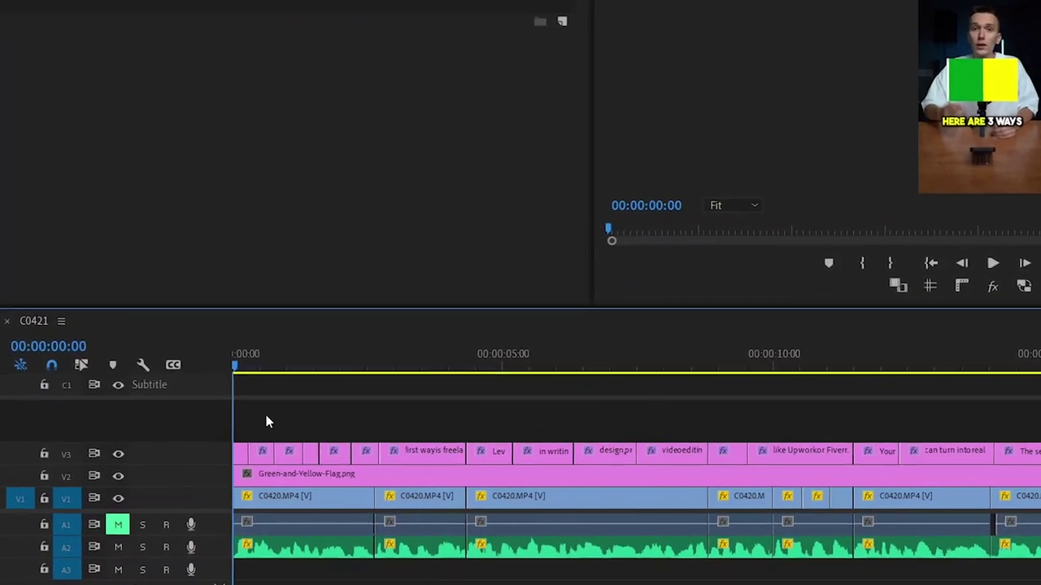
{"action": "left_click_drag", "start_coordinate": [260, 413], "coordinate": [235, 462]}
{"action": "left_click_drag", "start_coordinate": [319, 448], "coordinate": [319, 448]}
{"action": "right_click", "coordinate": [340, 433]}
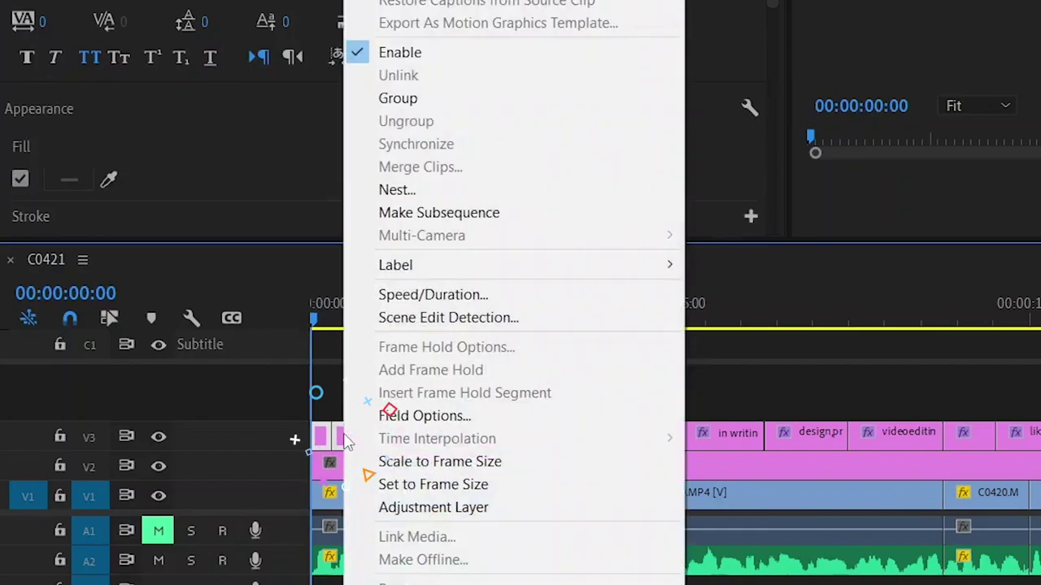
{"action": "left_click", "coordinate": [447, 190]}
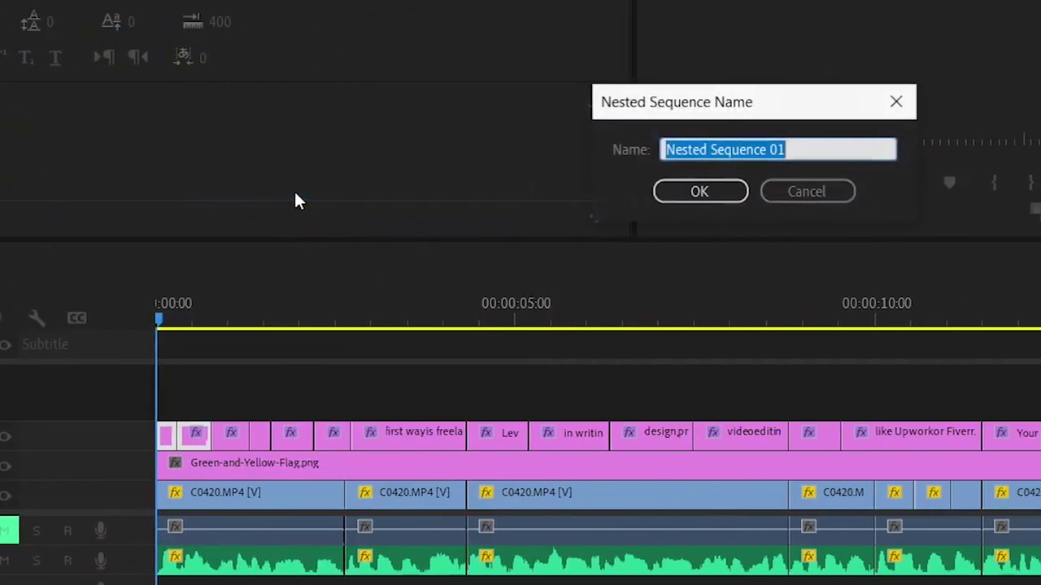
{"action": "type", "text": "1"}
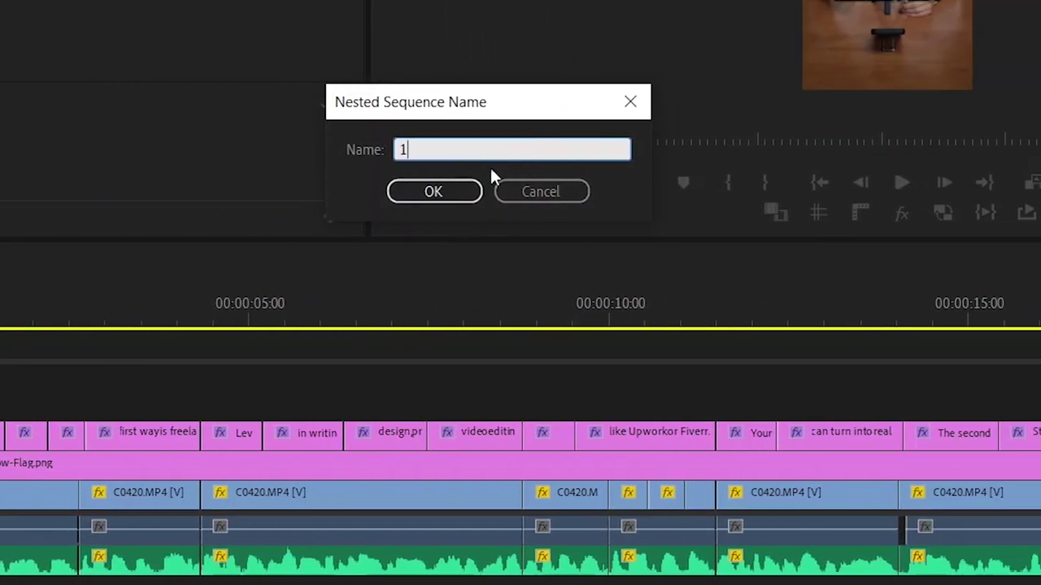
{"action": "left_click", "coordinate": [439, 193]}
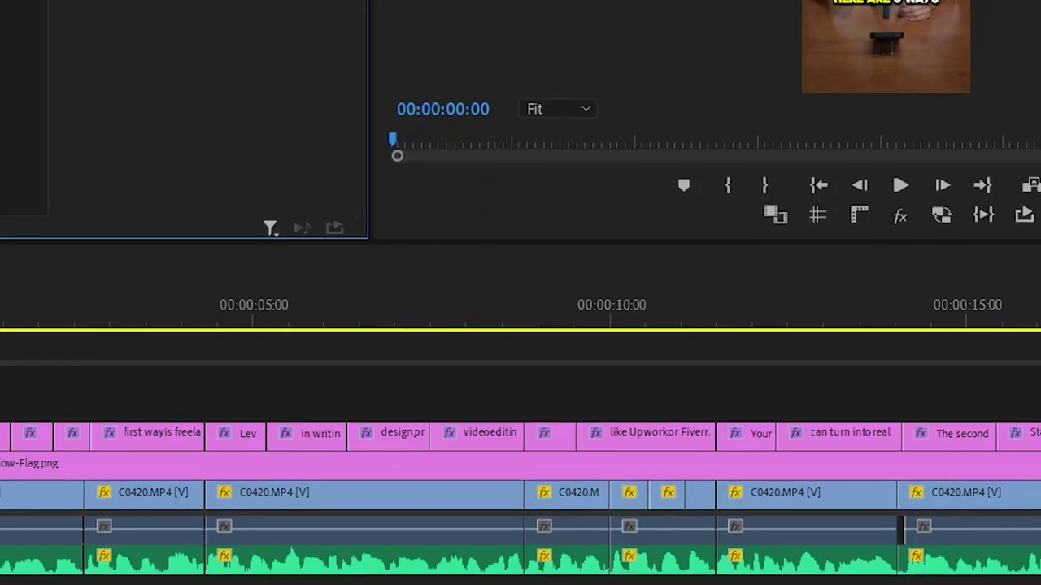
Add starting keyframes for Position, Scale and Rotation to nested clip 1 at 00:00:00:00.
{"action": "key", "text": "shift+5"}
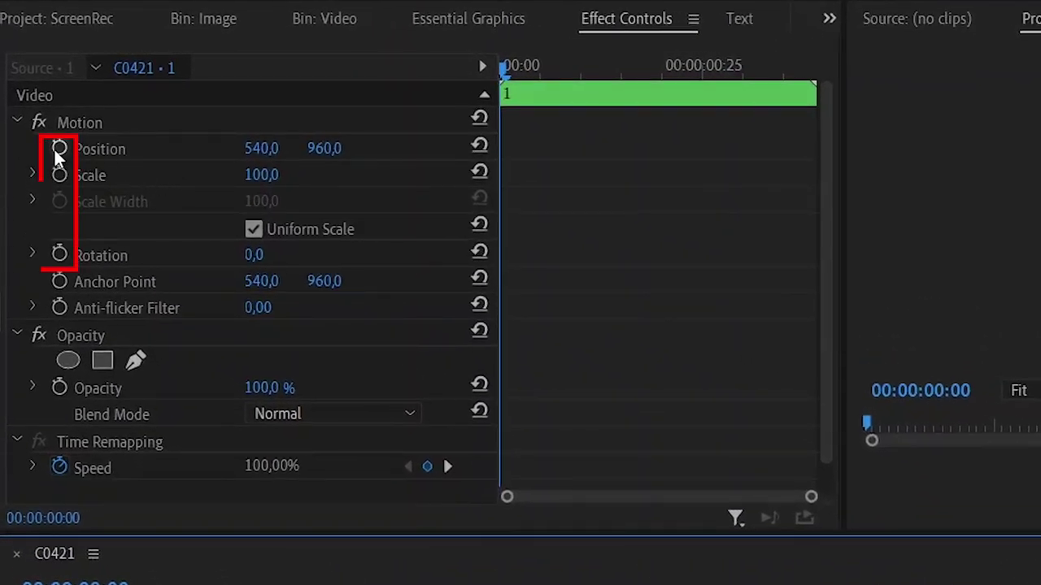
{"action": "left_click", "coordinate": [59, 149]}
{"action": "left_click", "coordinate": [59, 175]}
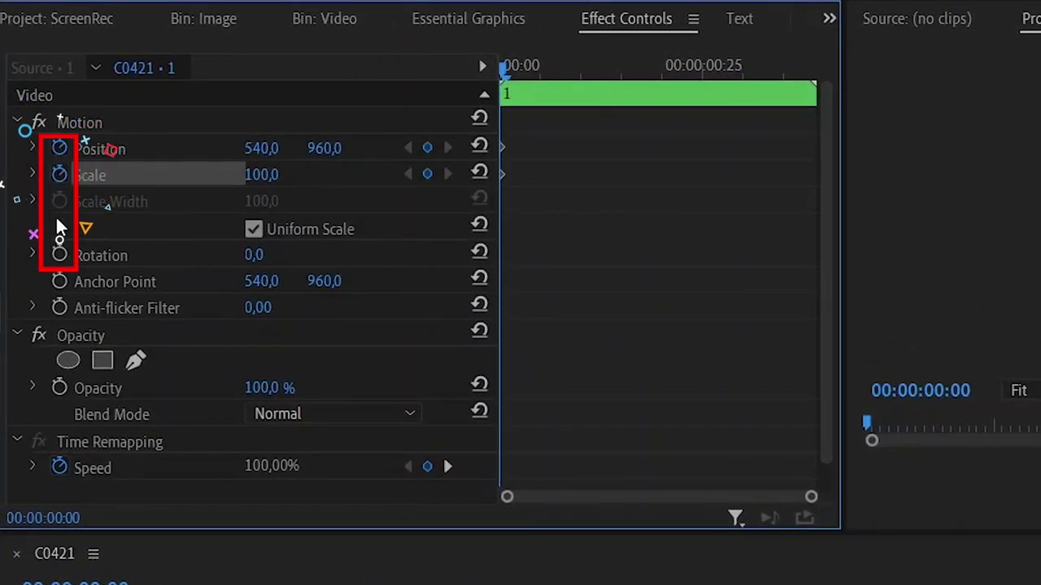
{"action": "left_click", "coordinate": [59, 257]}
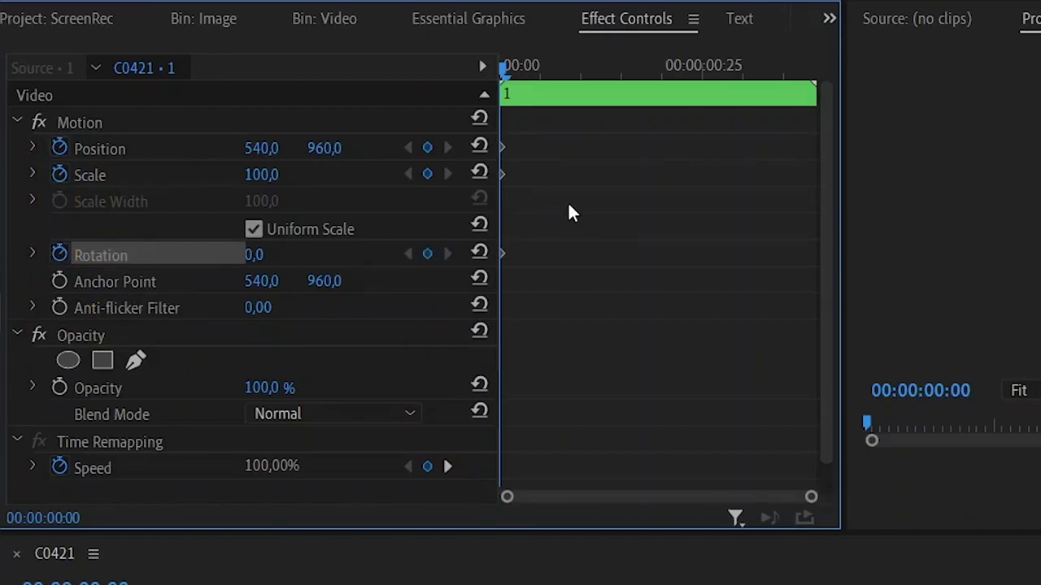
Set the starting Rotation keyframe of nested clip 1 to -2° at 00:00:00:00.
{"action": "key", "text": "Right"}
{"action": "key", "text": "Right"}
{"action": "key", "text": "Right"}
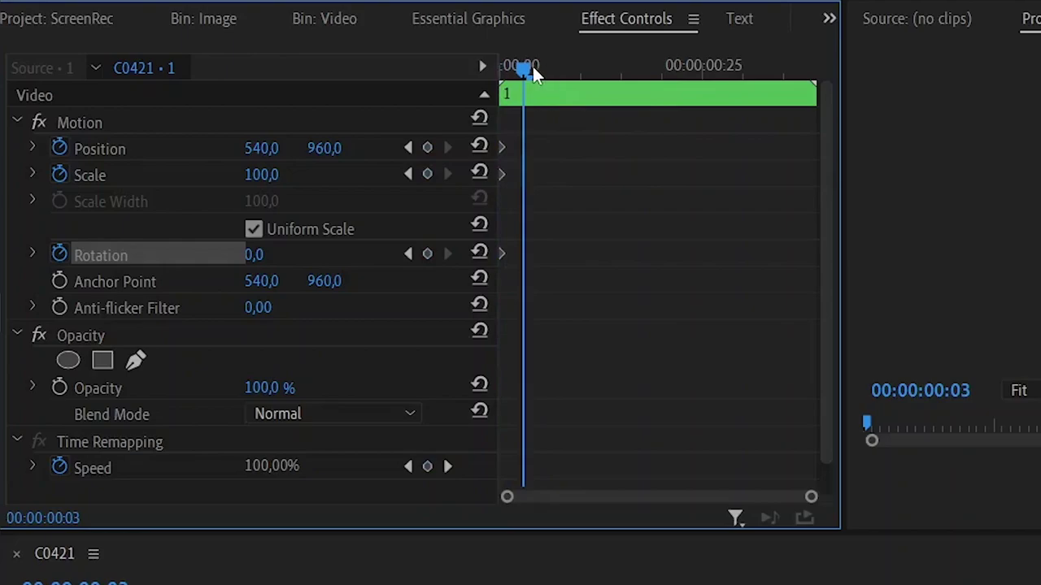
{"action": "left_click_drag", "start_coordinate": [520, 71], "coordinate": [449, 113]}
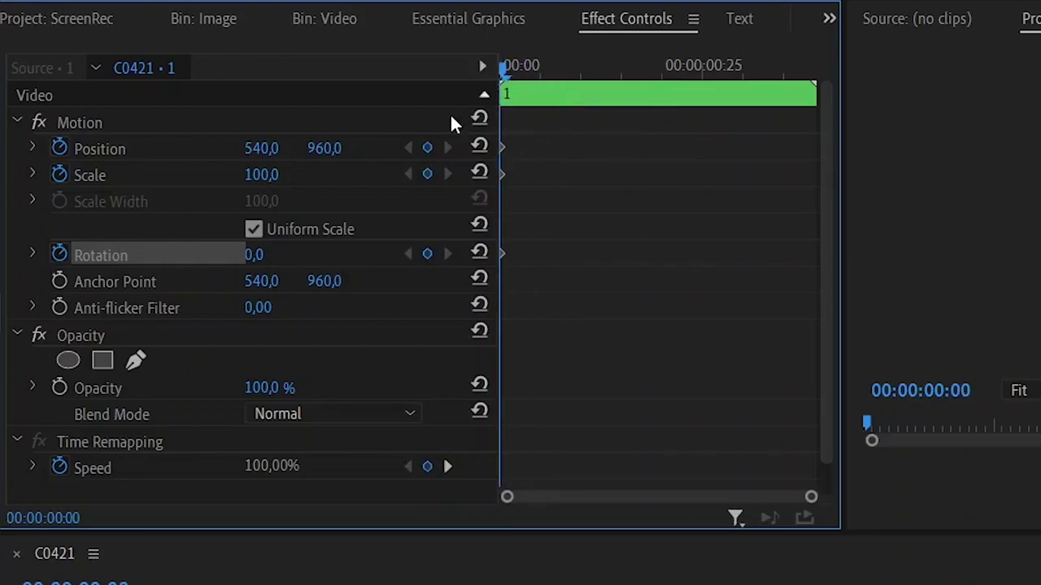
{"action": "left_click", "coordinate": [256, 256]}
{"action": "type", "text": "-2"}
{"action": "key", "text": "Return"}
Open the Rotation value of nested clip 1 for editing at 00:00:00:36, and play the sequence from the start.
{"action": "left_click_drag", "start_coordinate": [744, 65], "coordinate": [800, 79]}
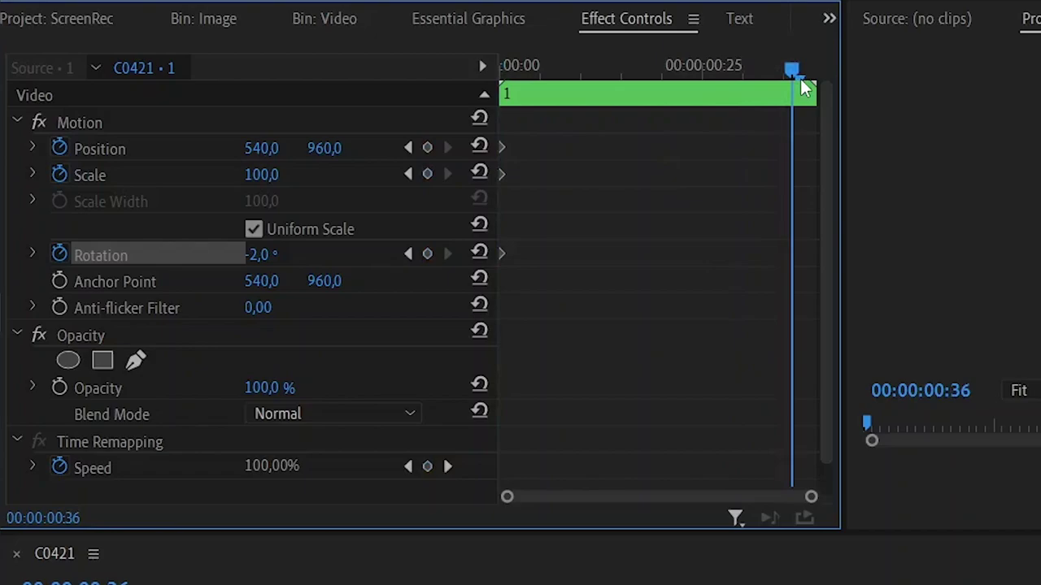
{"action": "left_click", "coordinate": [268, 254]}
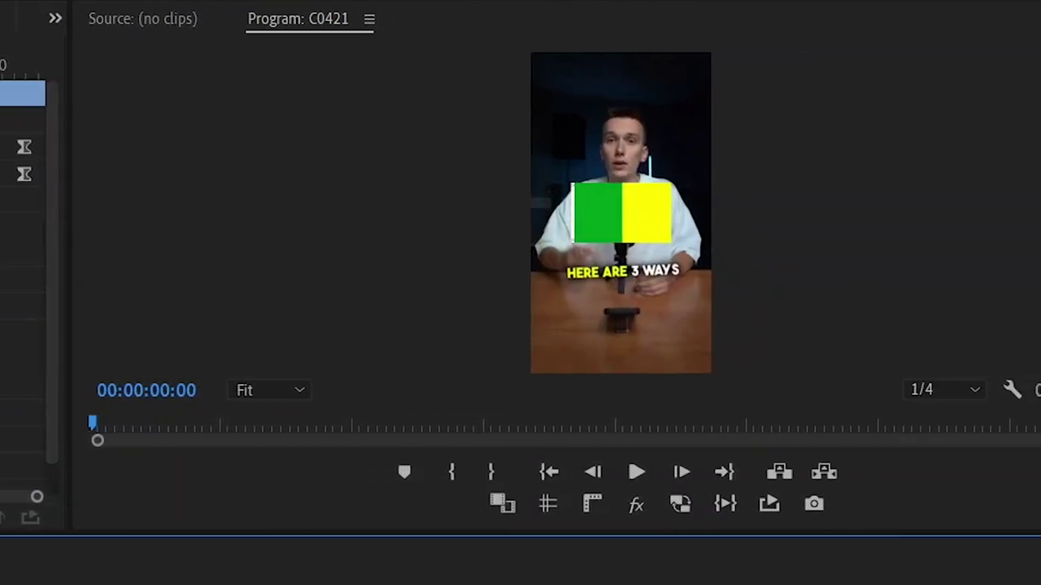
{"action": "key", "text": "space"}
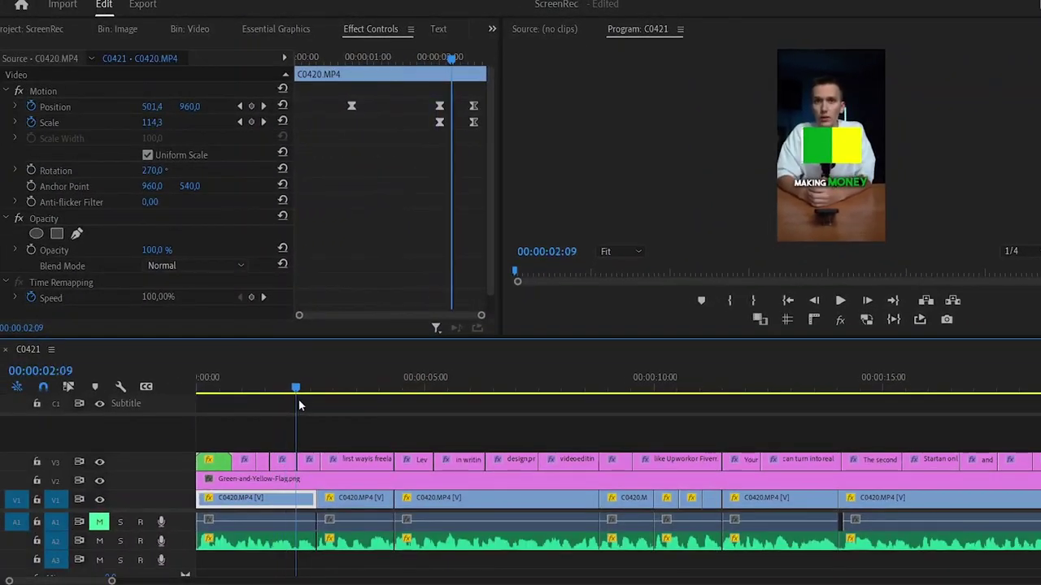
Add starting Vector Motion keyframes for Position, Scale and Rotation to the "ONLINE" caption graphic at 00:00:02:11, with Rotation at -2°.
{"action": "left_click", "coordinate": [309, 399]}
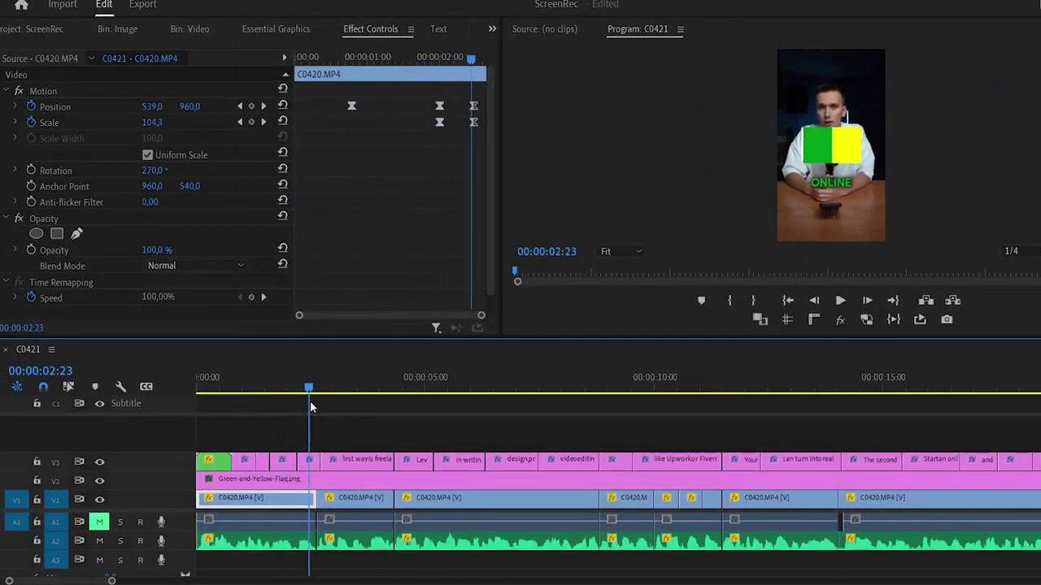
{"action": "left_click", "coordinate": [311, 461]}
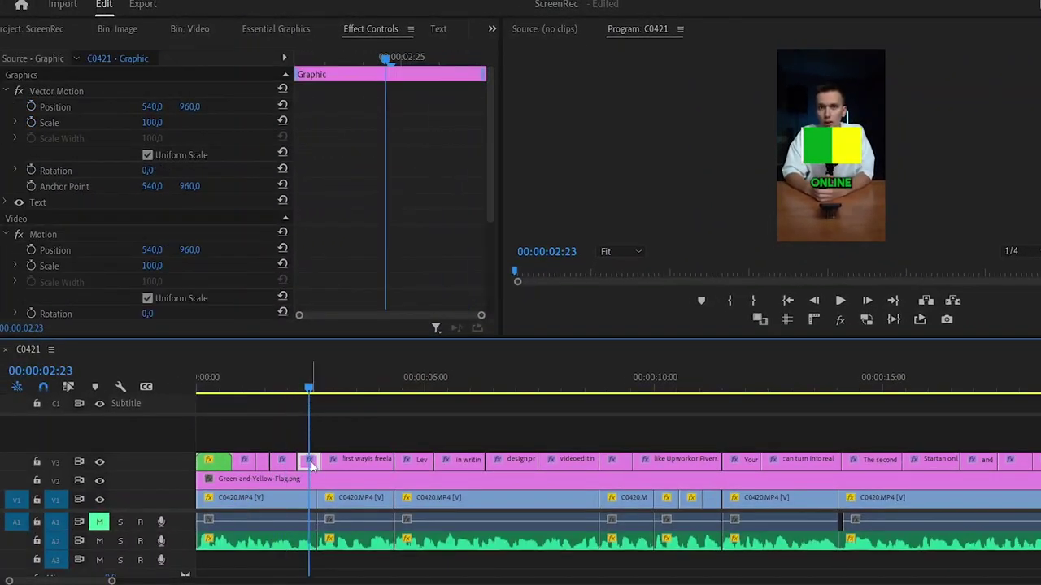
{"action": "left_click", "coordinate": [297, 58]}
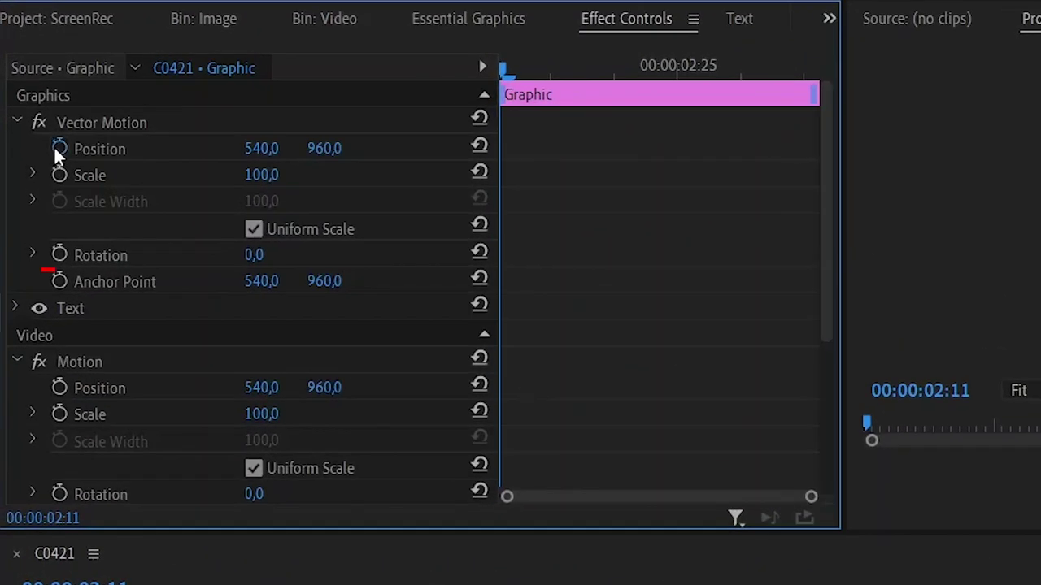
{"action": "left_click", "coordinate": [30, 106]}
{"action": "left_click", "coordinate": [30, 122]}
{"action": "left_click", "coordinate": [59, 254]}
{"action": "left_click", "coordinate": [262, 255]}
{"action": "type", "text": "-2"}
{"action": "key", "text": "Return"}
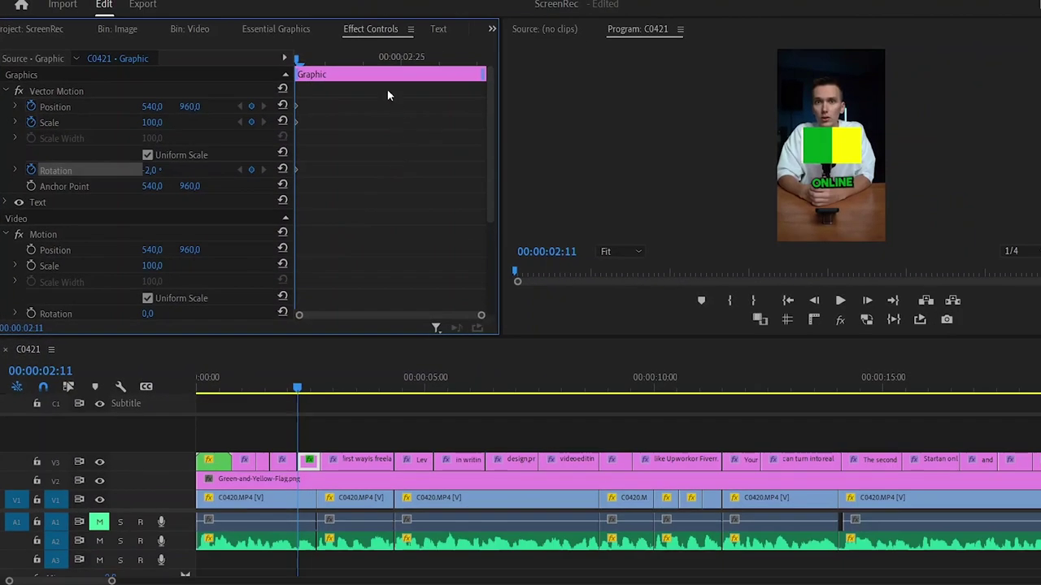
Add a second Scale keyframe of 112 to the "ONLINE" caption at 00:00:02:23 and scrub to 00:00:02:27.
{"action": "left_click_drag", "start_coordinate": [344, 60], "coordinate": [388, 69]}
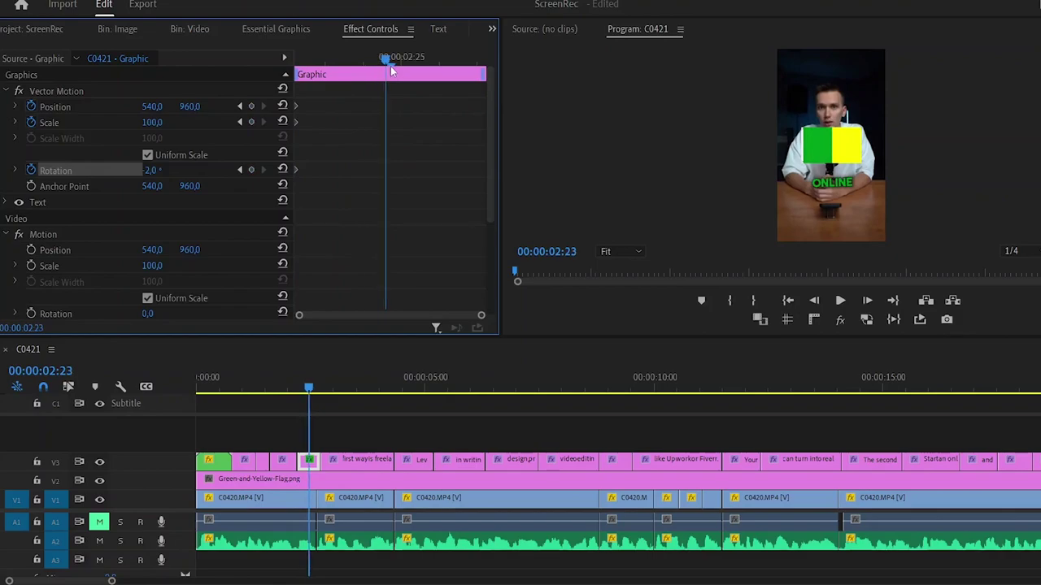
{"action": "left_click", "coordinate": [251, 122]}
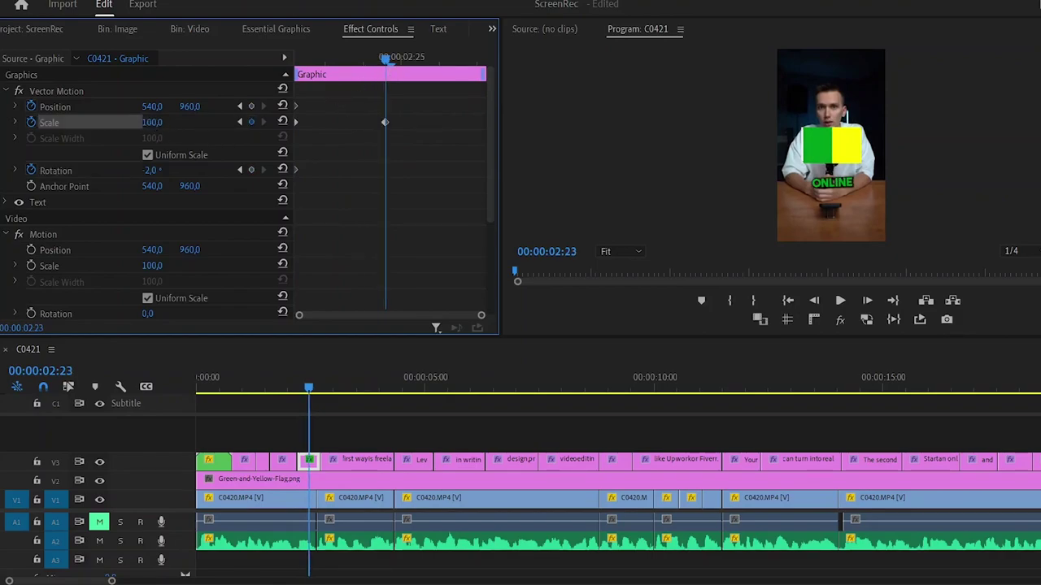
{"action": "left_click_drag", "start_coordinate": [152, 122], "coordinate": [160, 122]}
{"action": "left_click_drag", "start_coordinate": [308, 397], "coordinate": [310, 392]}
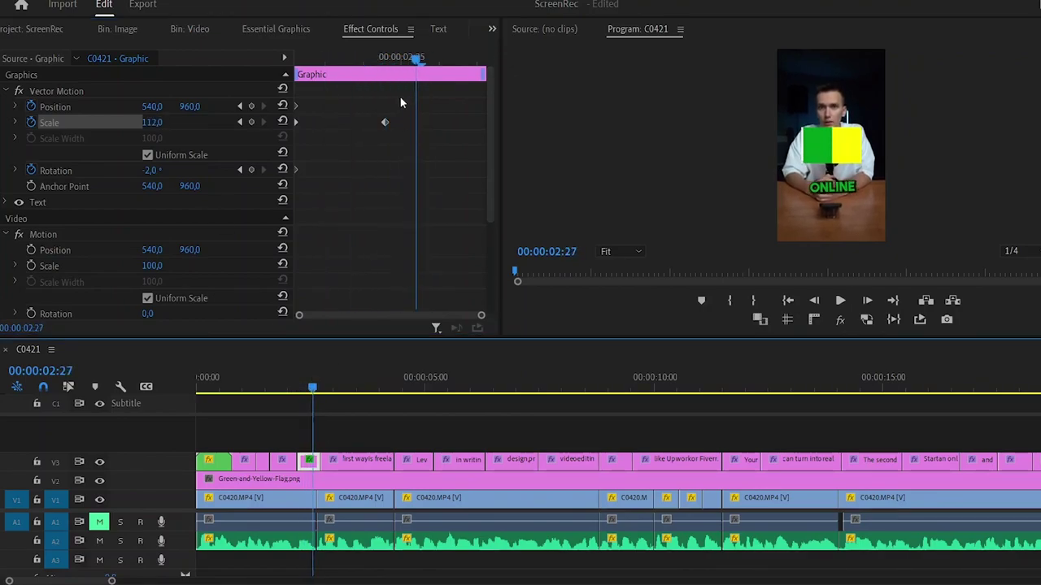
Raise the "ONLINE" caption with a second Position keyframe, and move the second Scale and Position keyframes to the clip's end.
{"action": "left_click_drag", "start_coordinate": [384, 122], "coordinate": [482, 123]}
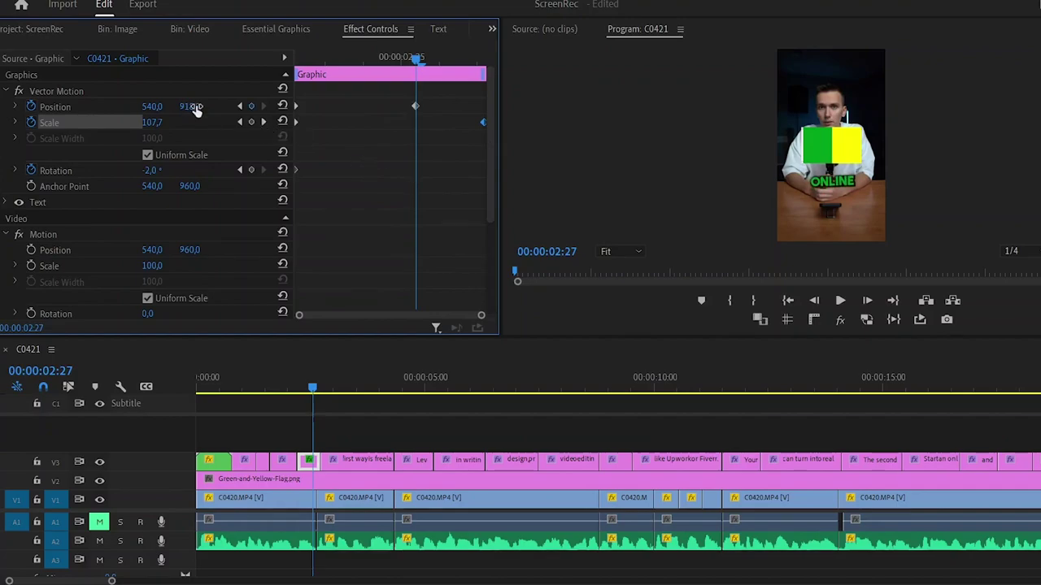
{"action": "left_click_drag", "start_coordinate": [407, 70], "coordinate": [293, 72]}
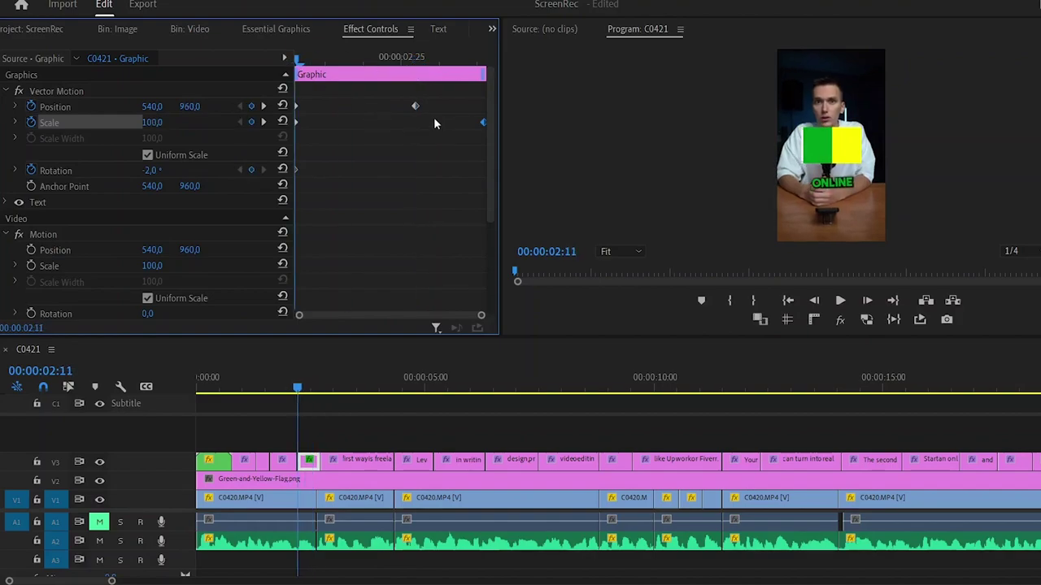
{"action": "left_click_drag", "start_coordinate": [415, 105], "coordinate": [482, 107]}
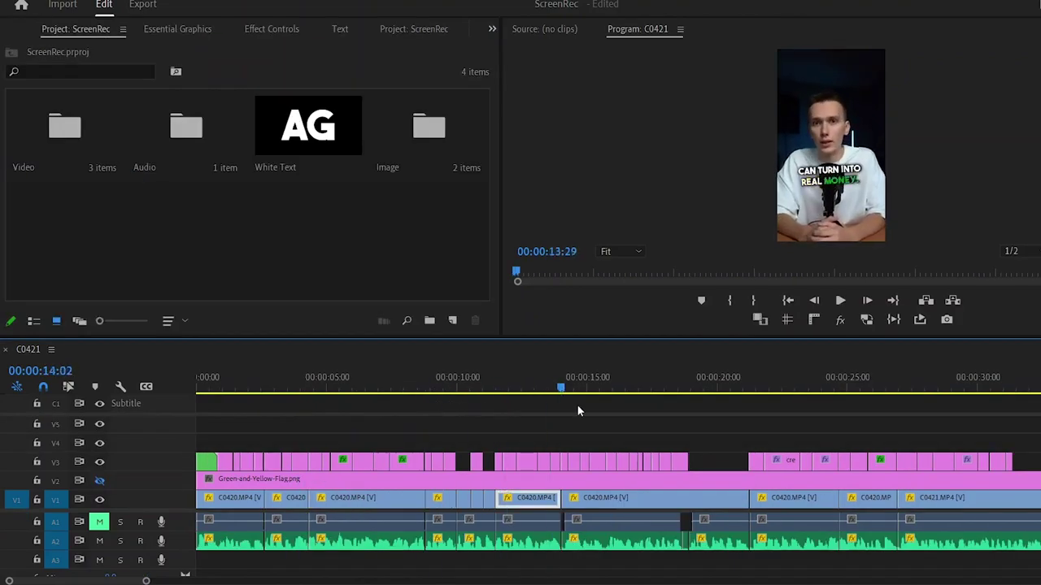
Place the Upwork logo image on track V4 at 00:00:10:00 and trim it to end where the "or" caption begins.
{"action": "left_click_drag", "start_coordinate": [576, 404], "coordinate": [460, 499]}
{"action": "scroll", "coordinate": [469, 437], "scroll_direction": "up", "scroll_amount": 5}
{"action": "left_click_drag", "start_coordinate": [404, 388], "coordinate": [435, 440]}
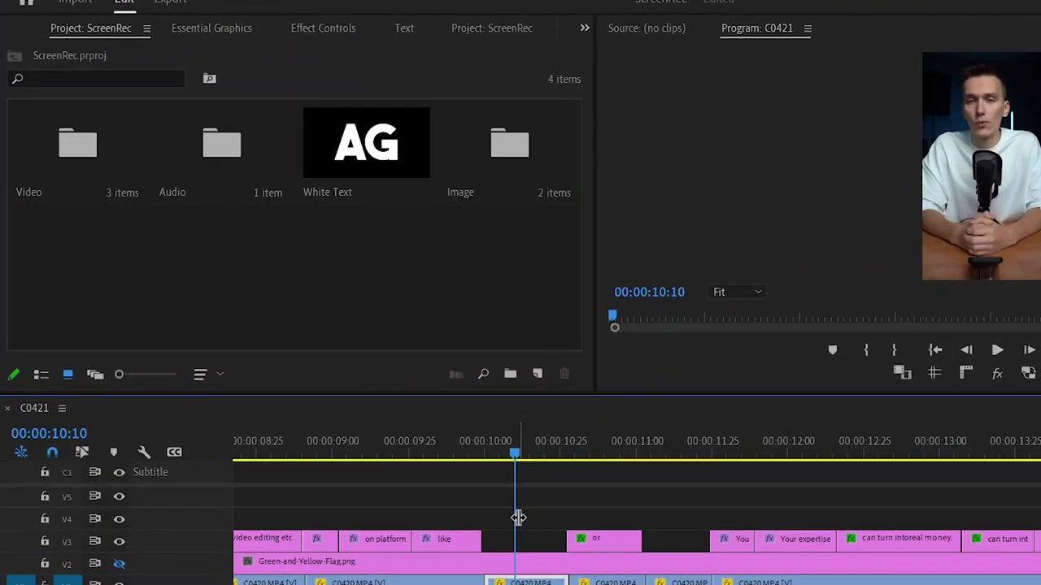
{"action": "double_click", "coordinate": [512, 159]}
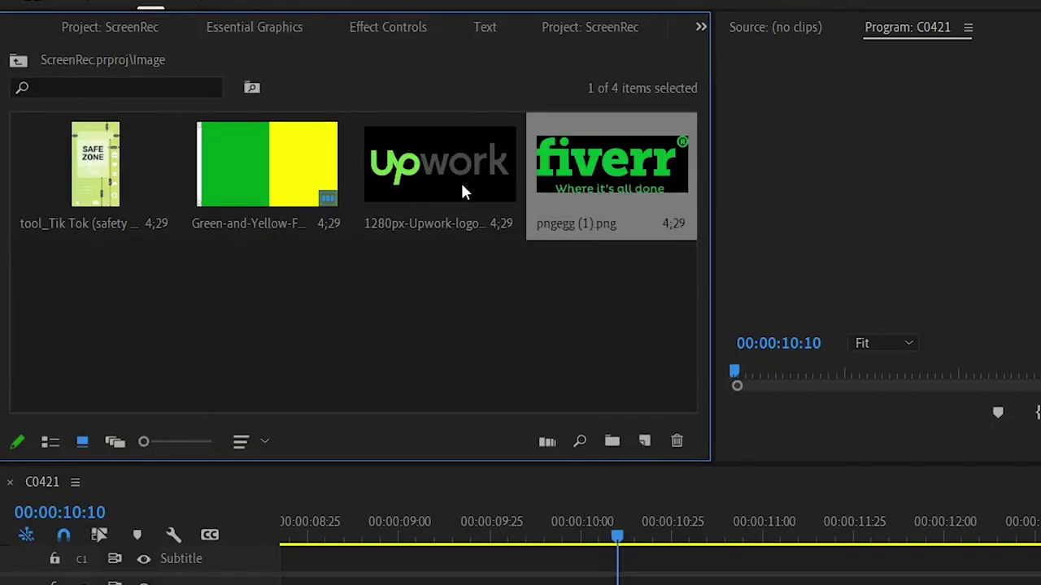
{"action": "left_click_drag", "start_coordinate": [462, 191], "coordinate": [582, 584]}
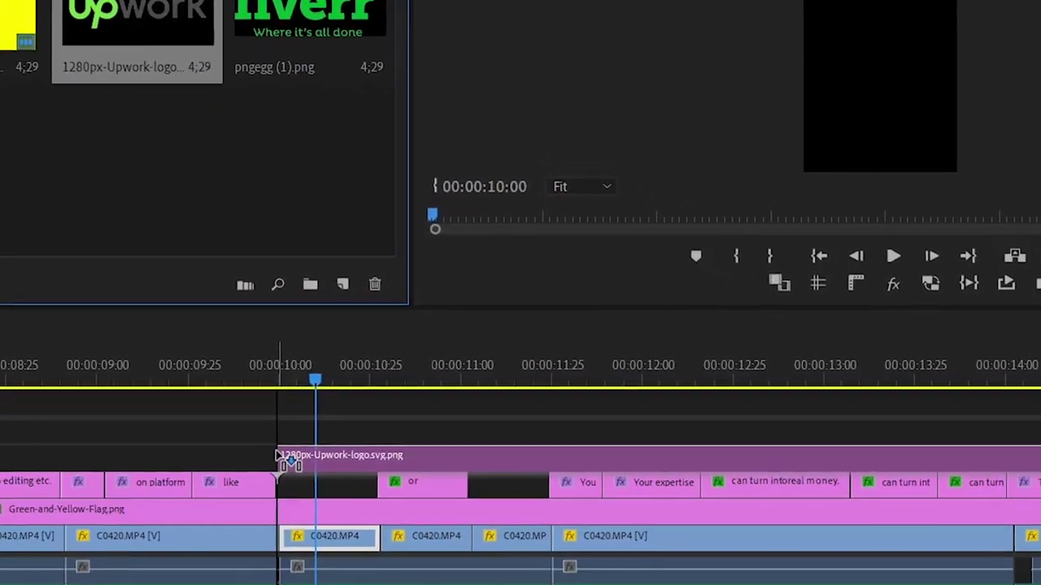
{"action": "left_click_drag", "start_coordinate": [281, 456], "coordinate": [327, 470]}
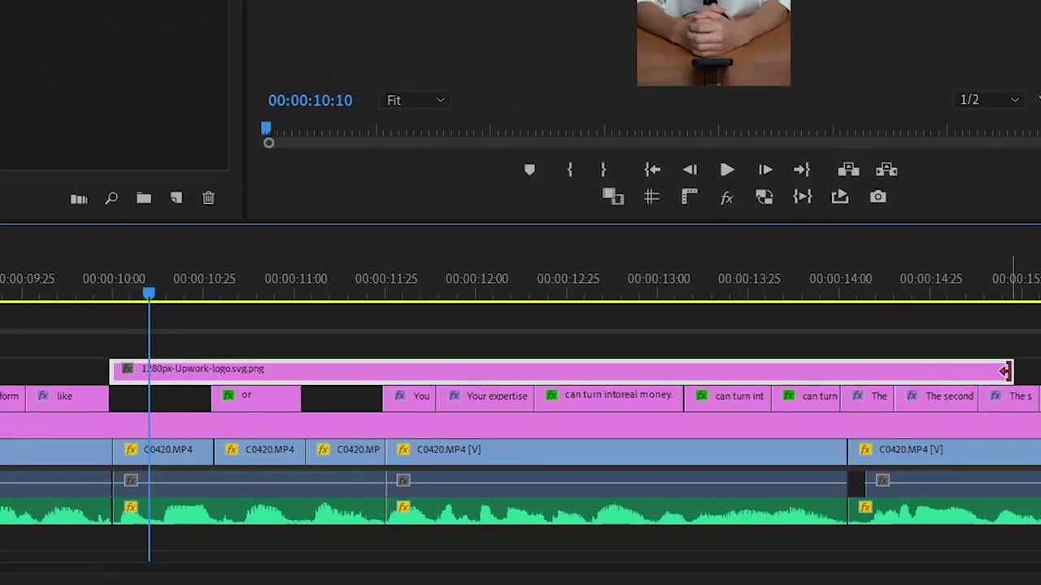
{"action": "left_click_drag", "start_coordinate": [1005, 372], "coordinate": [516, 385]}
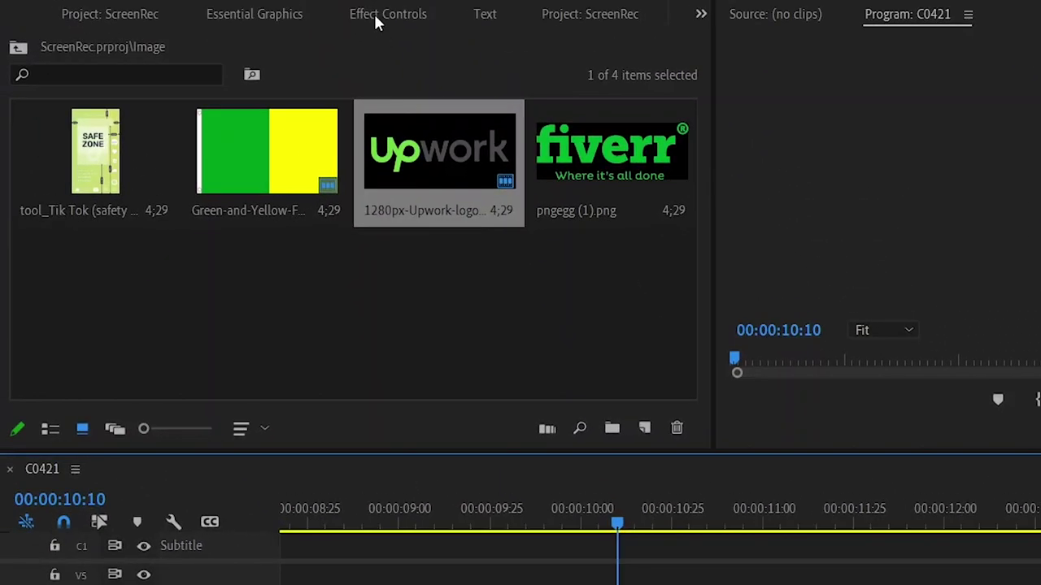
Scale the Upwork logo to 59, place it at Position 540, 1358, and keyframe both properties at the clip's start.
{"action": "left_click", "coordinate": [377, 22]}
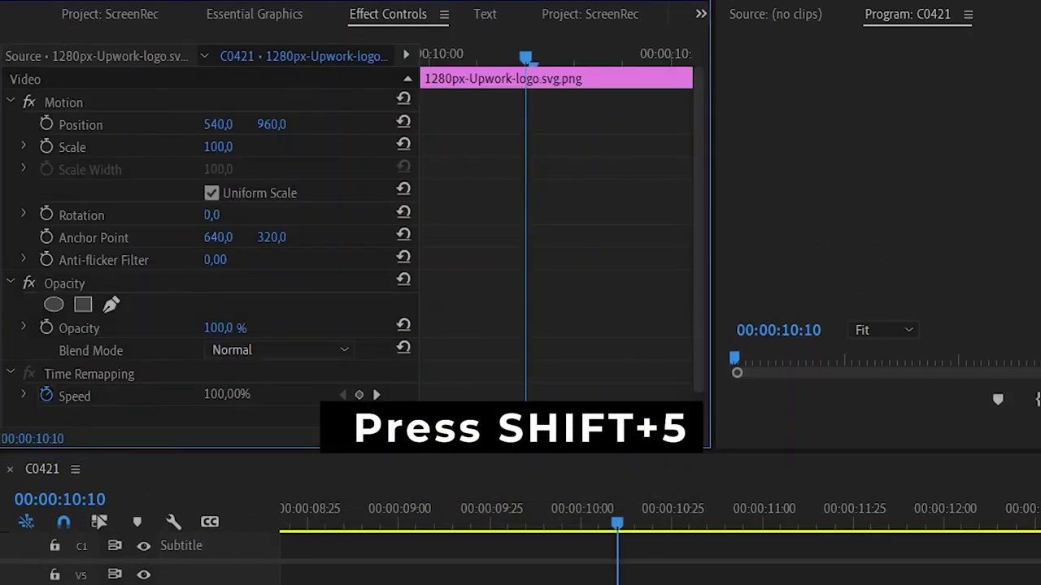
{"action": "left_click_drag", "start_coordinate": [218, 146], "coordinate": [198, 147]}
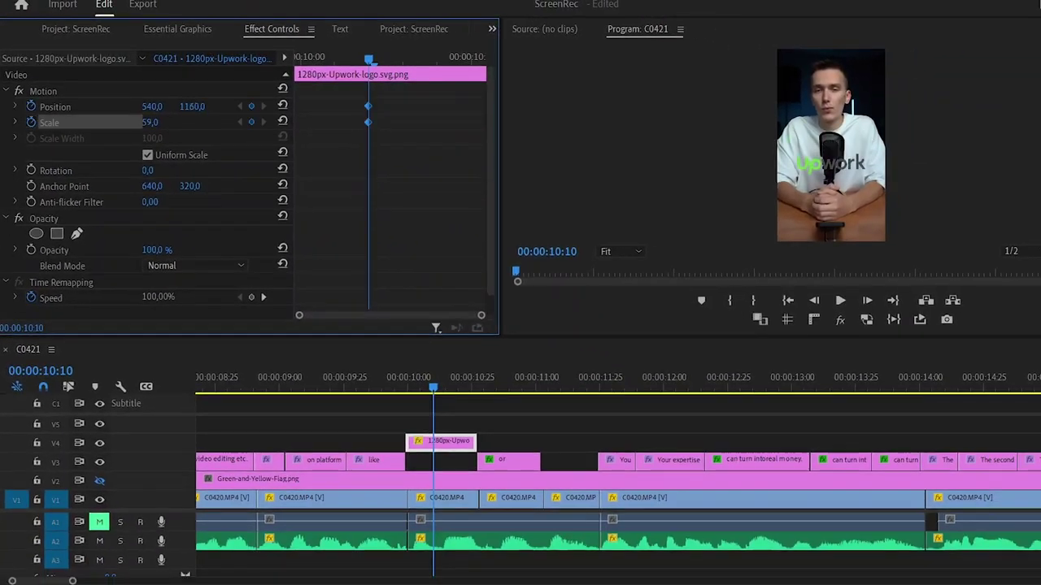
{"action": "left_click_drag", "start_coordinate": [192, 106], "coordinate": [288, 107]}
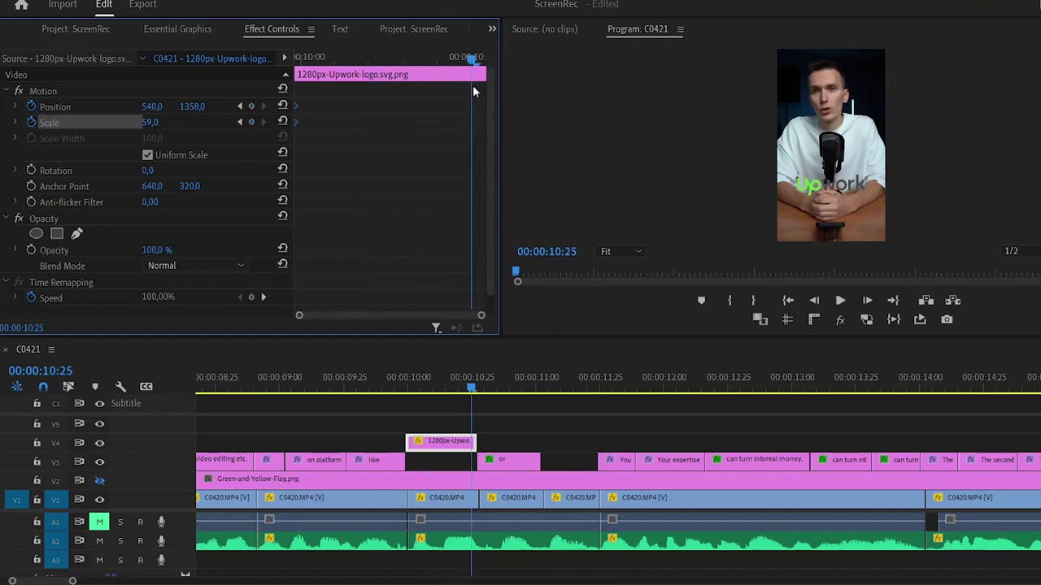
Add a larger Scale keyframe to the Upwork logo at 00:00:10:26 and scrub through the zoom animation.
{"action": "left_click_drag", "start_coordinate": [473, 91], "coordinate": [478, 91]}
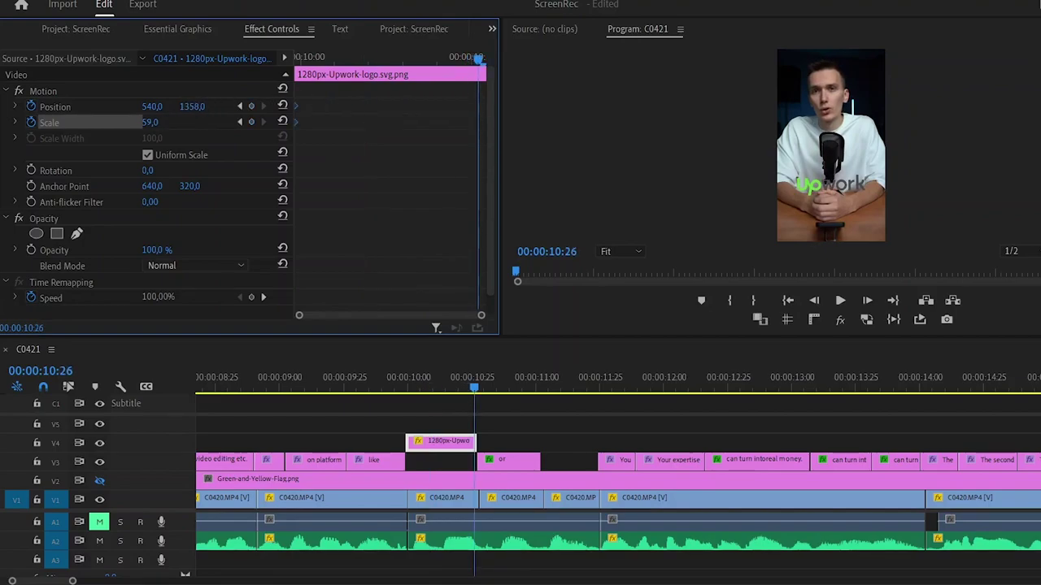
{"action": "left_click_drag", "start_coordinate": [150, 122], "coordinate": [158, 121]}
{"action": "left_click_drag", "start_coordinate": [409, 388], "coordinate": [477, 402]}
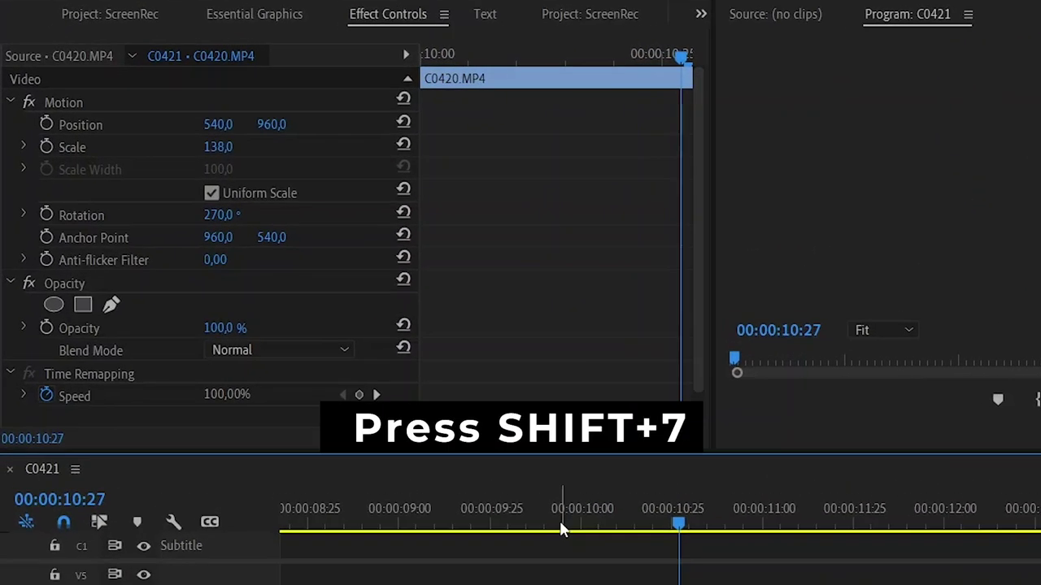
Find the Drop Shadow video effect by searching for "Shadow" and apply it to the Upwork logo clip.
{"action": "key", "text": "shift+7"}
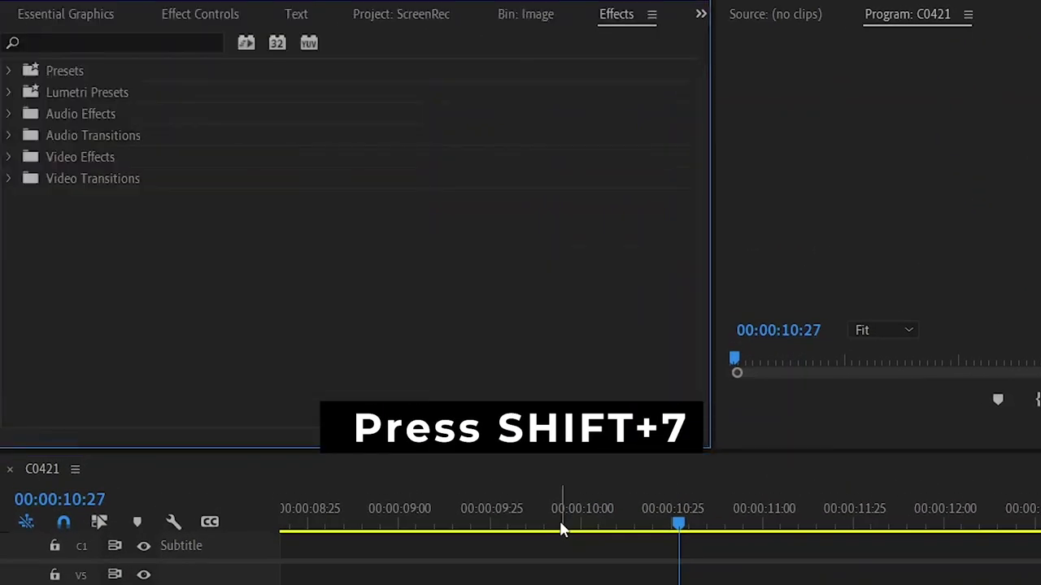
{"action": "left_click", "coordinate": [36, 43]}
{"action": "type", "text": "Shadow"}
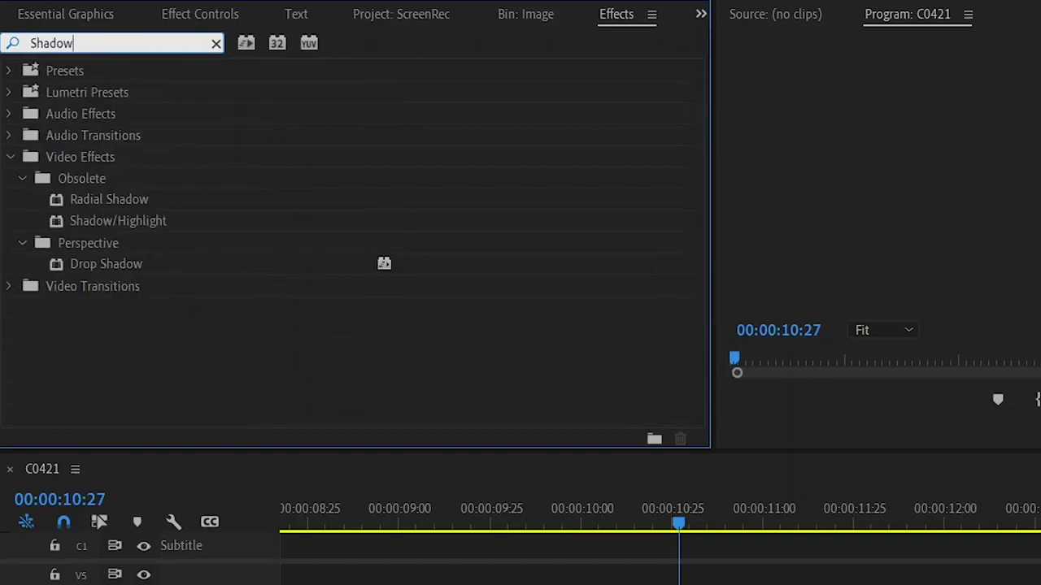
{"action": "left_click_drag", "start_coordinate": [96, 263], "coordinate": [630, 584]}
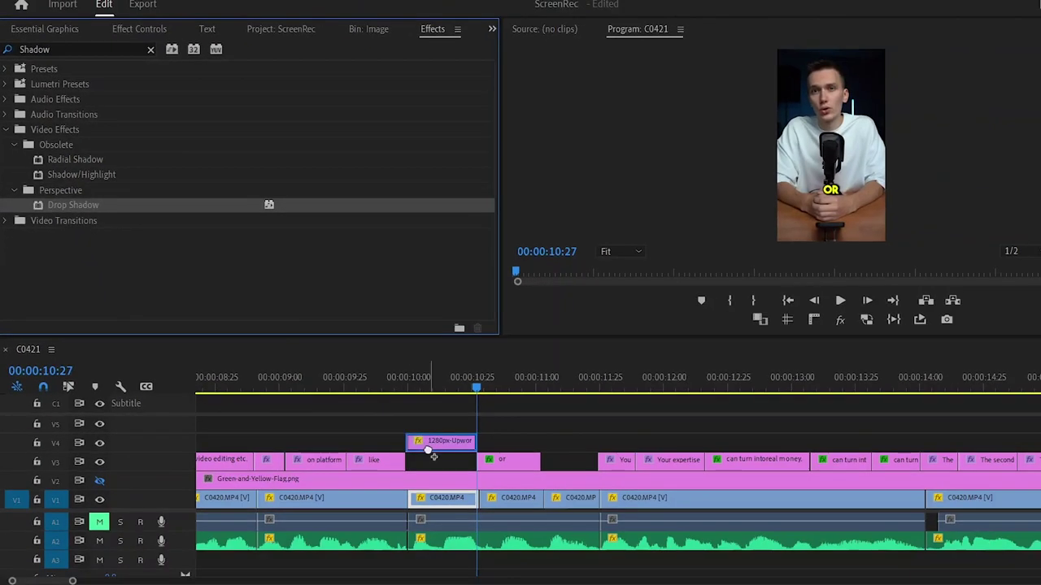
{"action": "left_click_drag", "start_coordinate": [428, 449], "coordinate": [430, 446]}
Increase the Distance of the Drop Shadow on the Upwork logo.
{"action": "scroll", "coordinate": [165, 195], "scroll_direction": "down", "scroll_amount": 3}
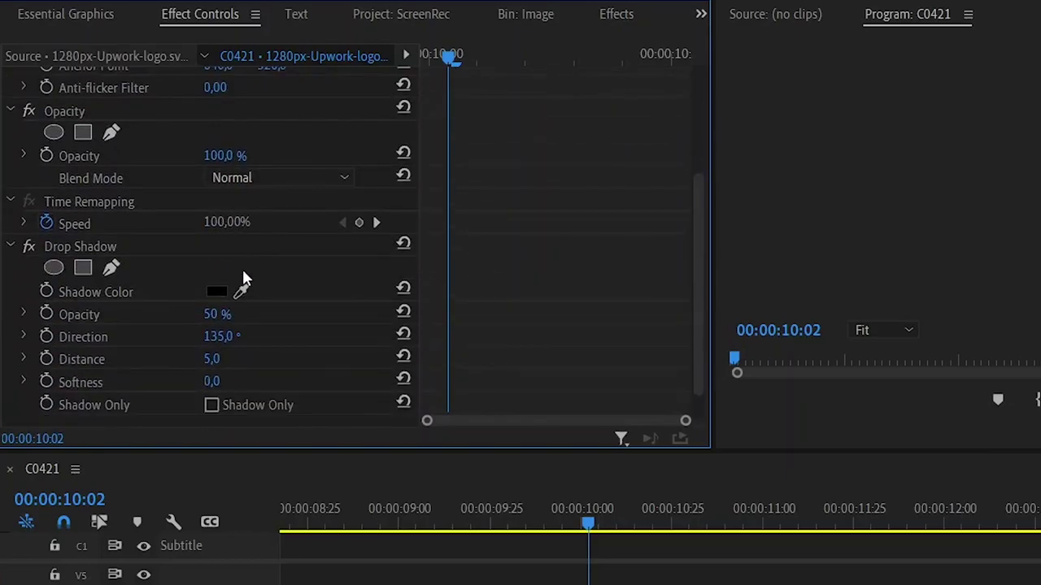
{"action": "scroll", "coordinate": [243, 279], "scroll_direction": "down", "scroll_amount": 1}
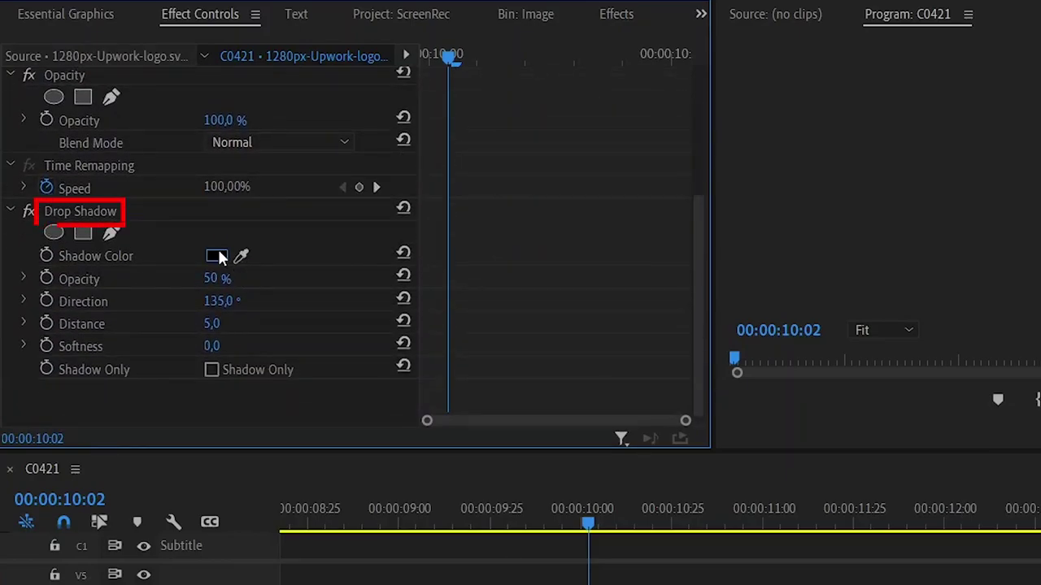
{"action": "left_click", "coordinate": [213, 323]}
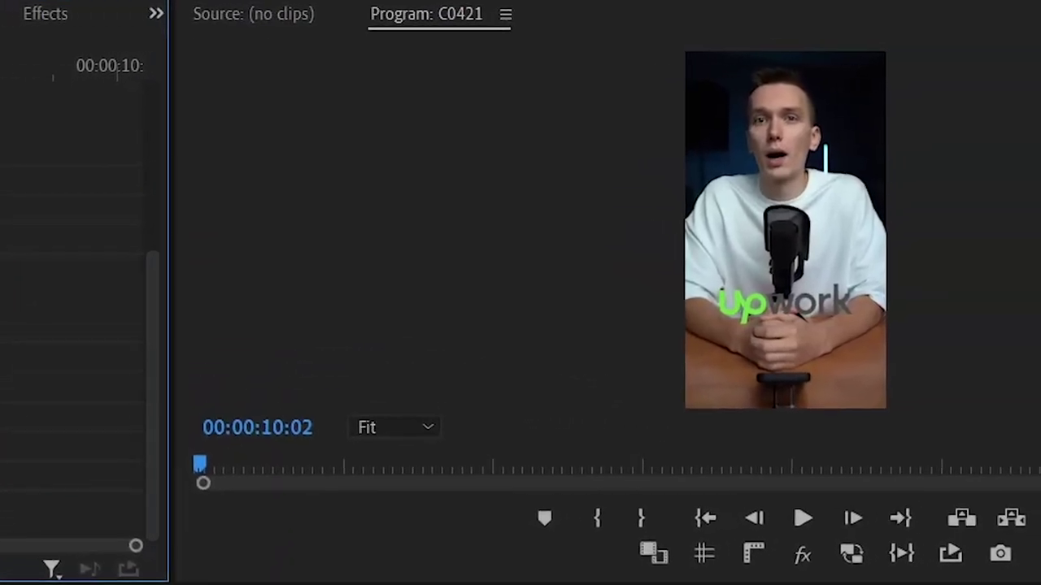
{"action": "key", "text": "Return"}
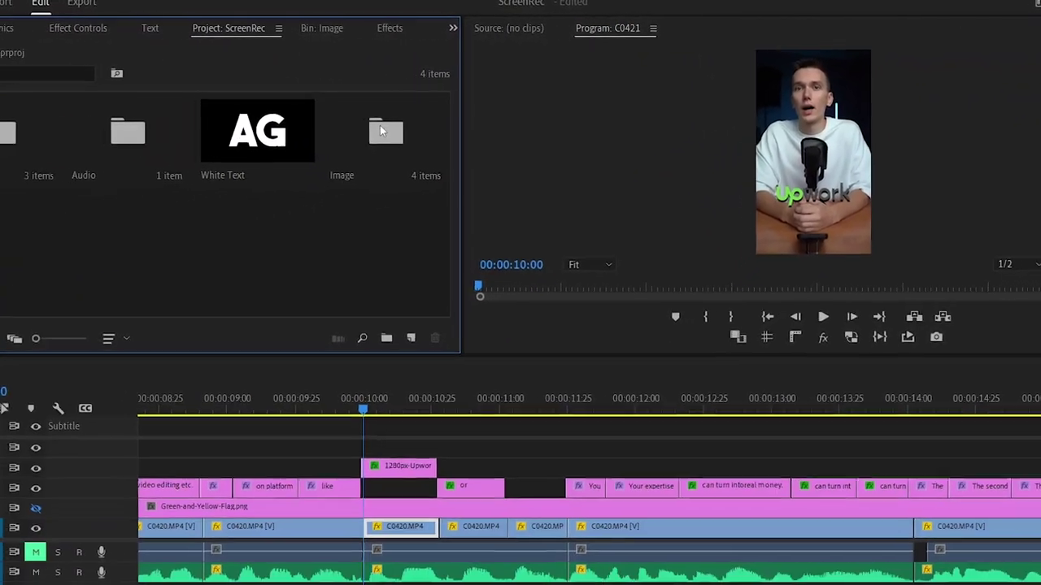
Place the Fiverr logo image pngegg (1).png on track V4 at 00:00:11:02, directly after the "or" caption, and preview it.
{"action": "double_click", "coordinate": [381, 131]}
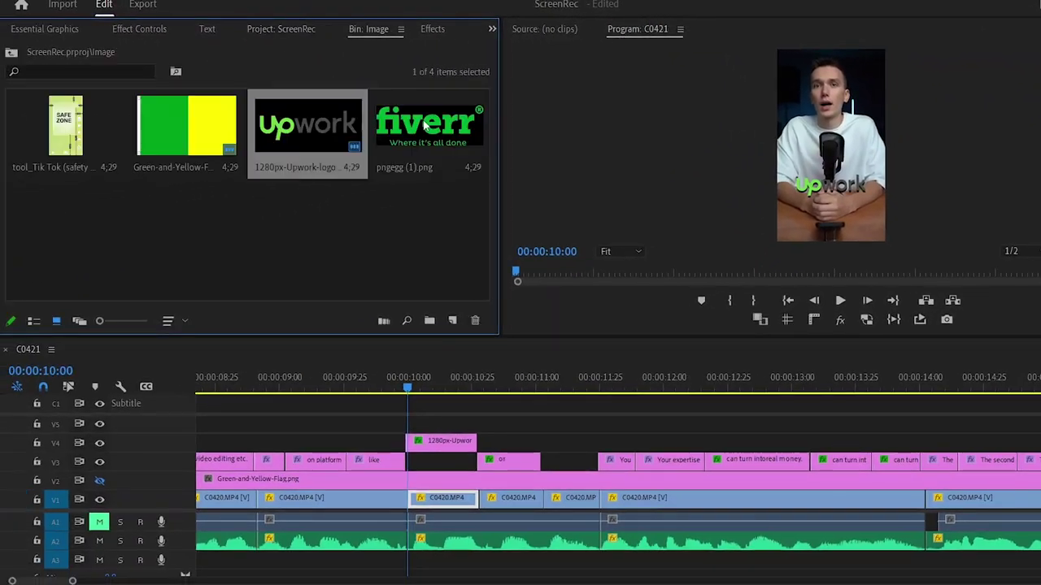
{"action": "left_click", "coordinate": [387, 131]}
{"action": "left_click_drag", "start_coordinate": [386, 131], "coordinate": [539, 439]}
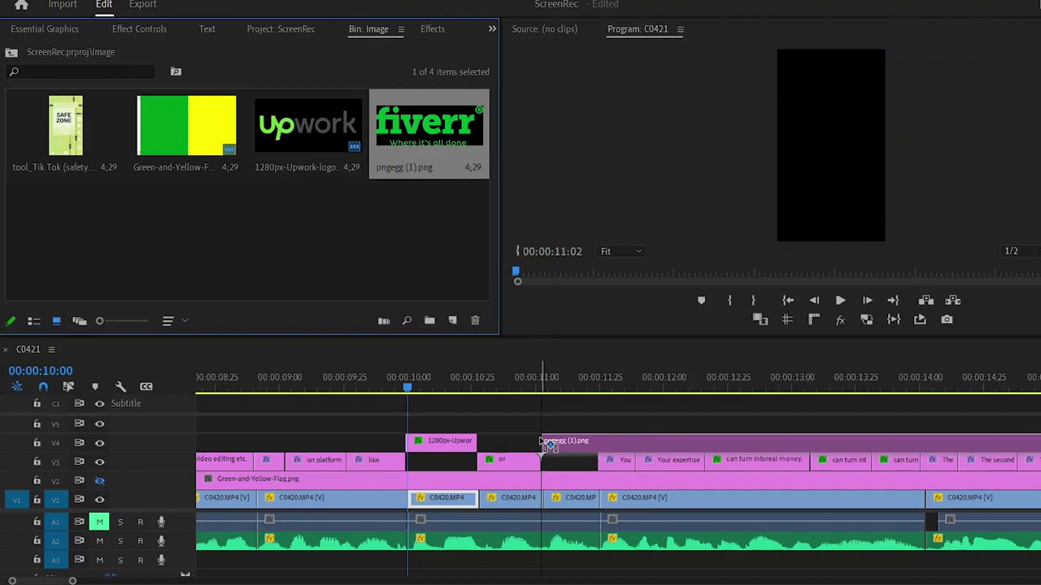
{"action": "left_click", "coordinate": [545, 378]}
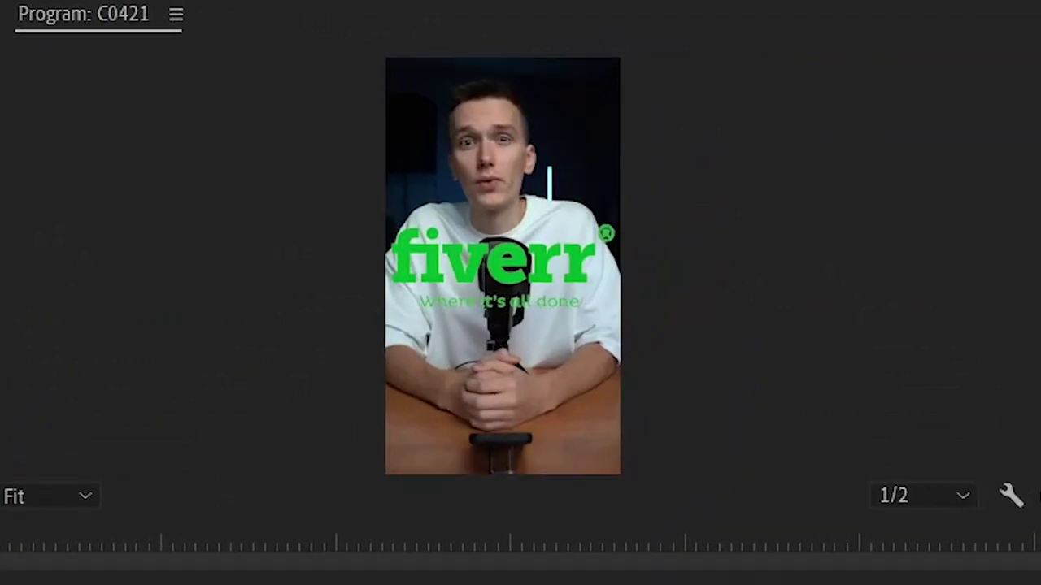
Find the Crop video effect, apply it to the Fiverr logo clip, and crop away the "Where it's all done" tagline.
{"action": "key", "text": "shift+7"}
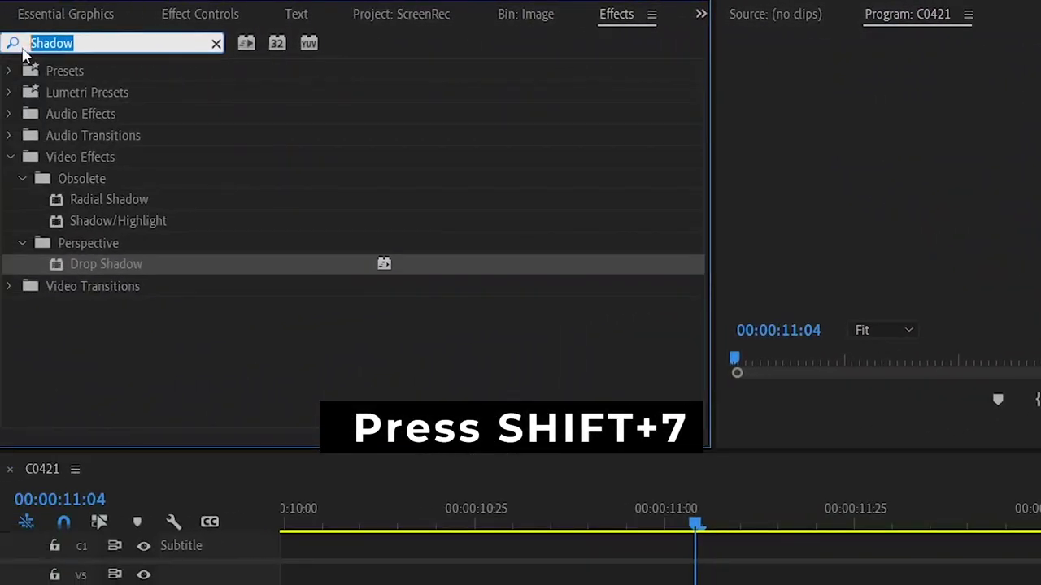
{"action": "type", "text": "Crop"}
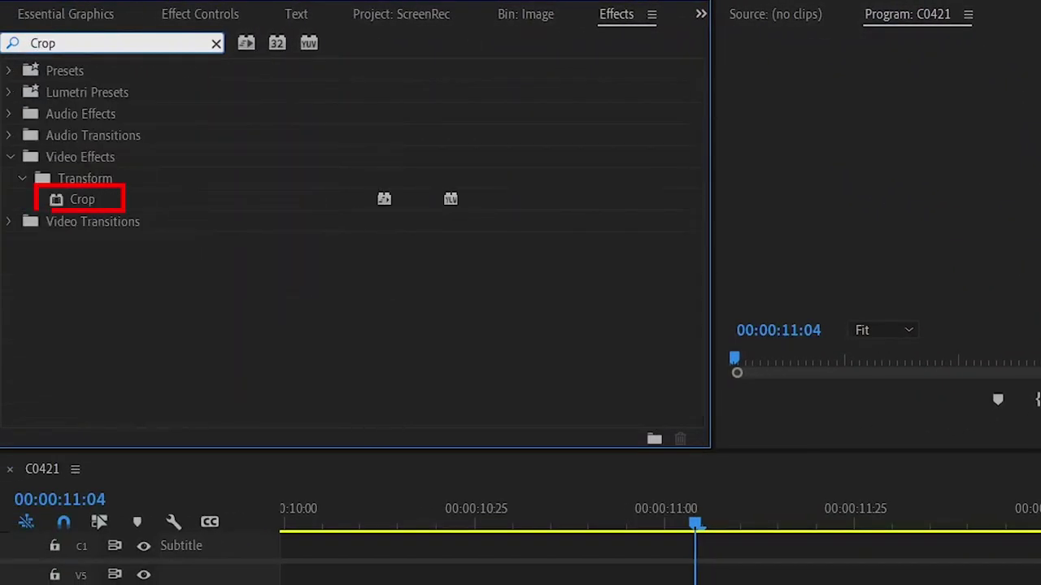
{"action": "left_click_drag", "start_coordinate": [82, 199], "coordinate": [561, 479]}
{"action": "left_click", "coordinate": [200, 14]}
{"action": "scroll", "coordinate": [254, 196], "scroll_direction": "down", "scroll_amount": 1}
{"action": "scroll", "coordinate": [181, 160], "scroll_direction": "down", "scroll_amount": 3}
{"action": "left_click", "coordinate": [177, 192]}
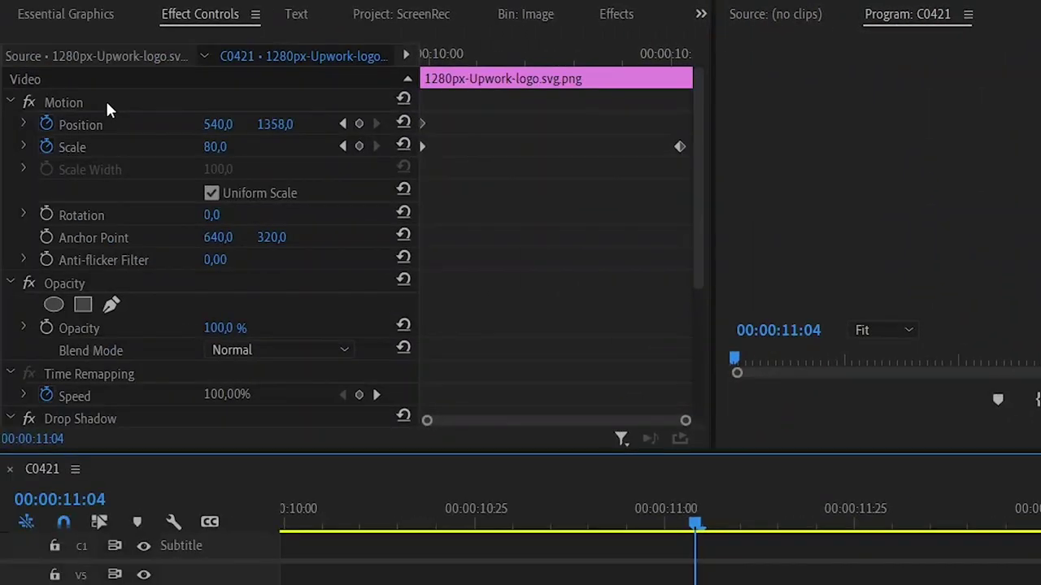
Copy the Upwork logo's Motion animation onto the Fiverr logo pngegg (1).png and compare the placement of both logos.
{"action": "left_click", "coordinate": [107, 106]}
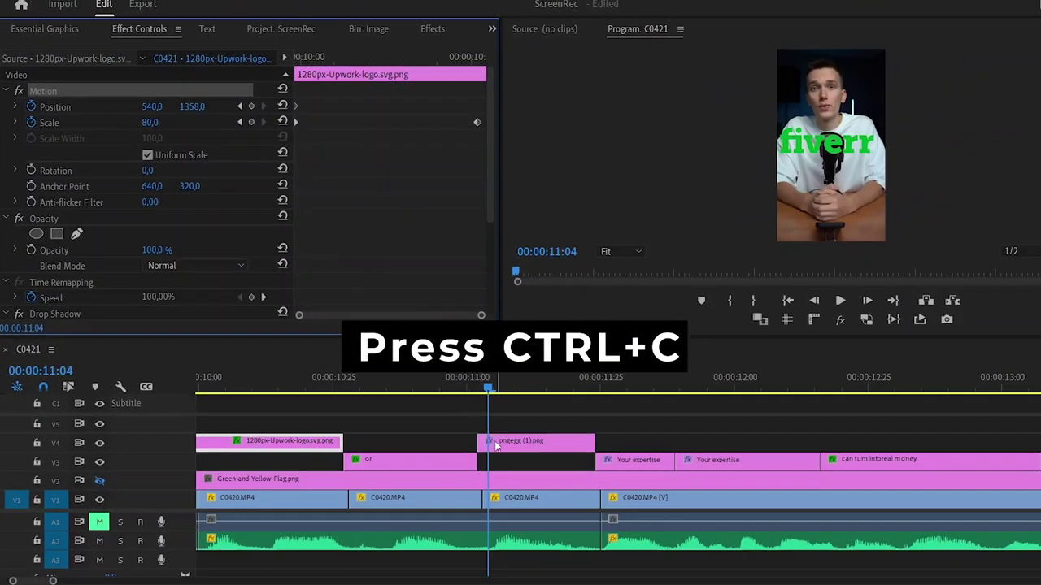
{"action": "left_click", "coordinate": [494, 444]}
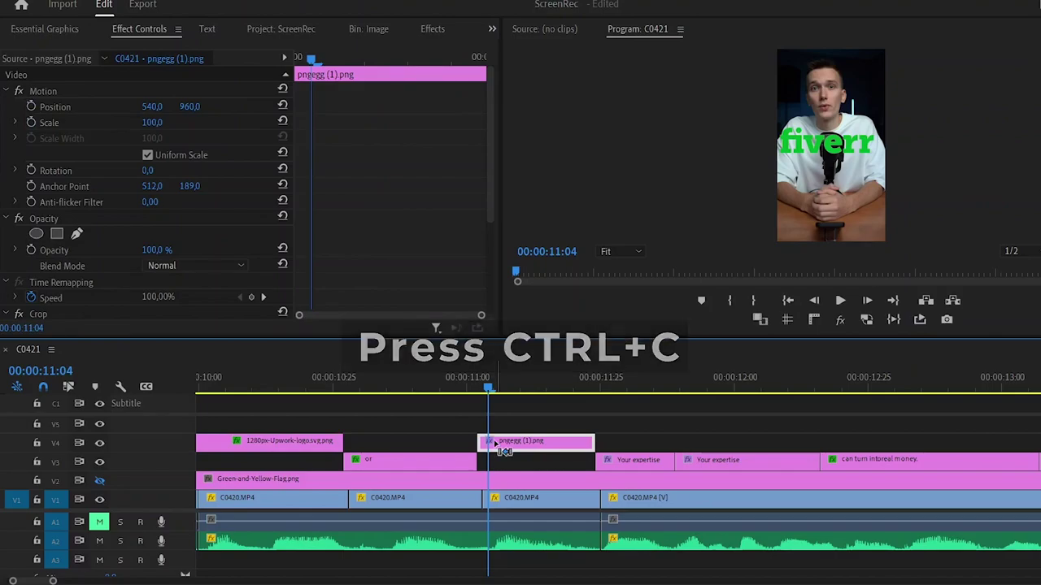
{"action": "key", "text": "ctrl+v"}
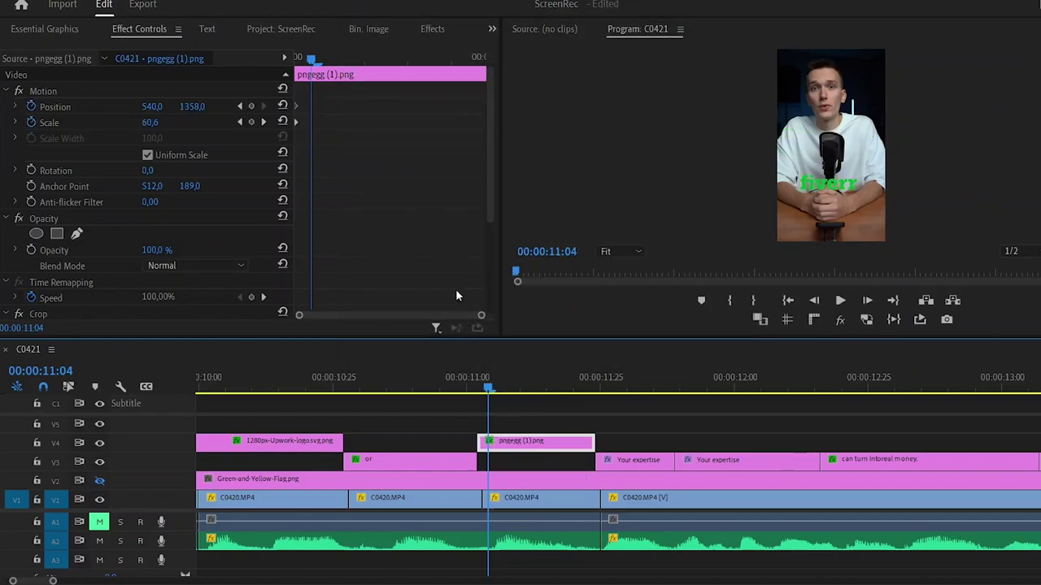
{"action": "left_click", "coordinate": [291, 61]}
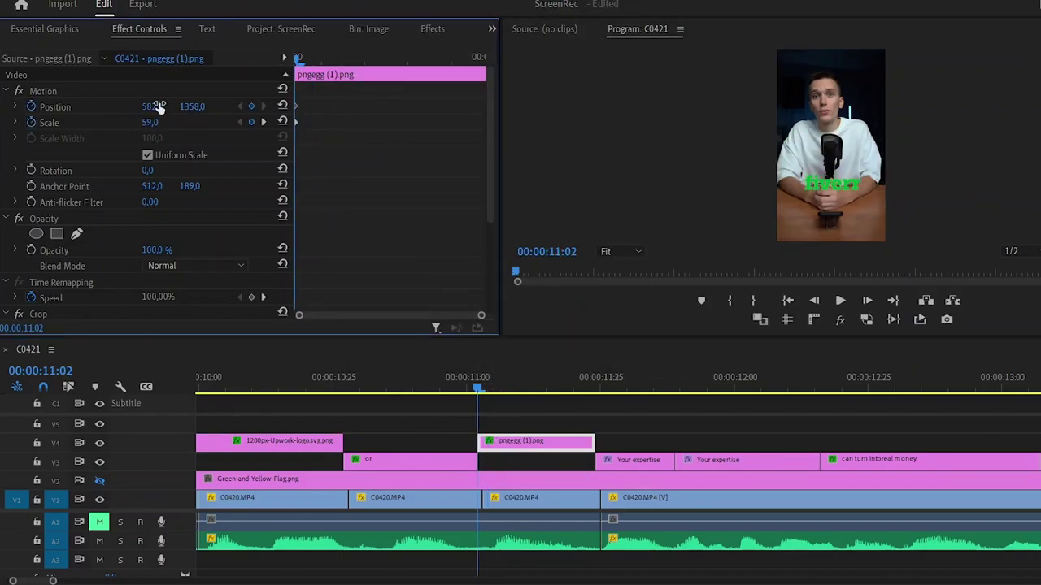
{"action": "left_click", "coordinate": [290, 441]}
{"action": "left_click", "coordinate": [518, 444]}
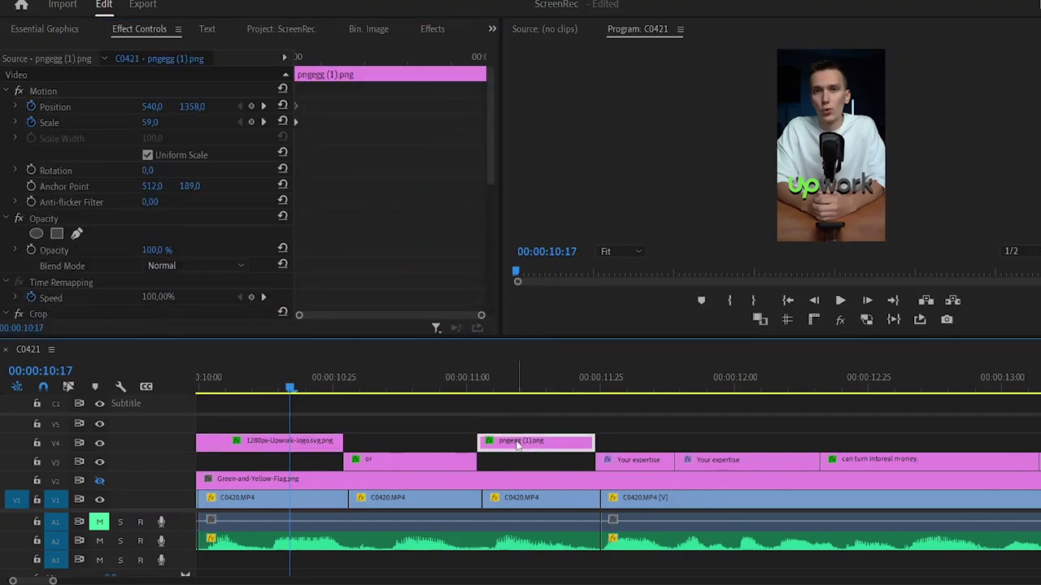
Place the money image pngegg.png on track V4 above the "making money online" captions, starting at 00:00:01:22, and select it for editing.
{"action": "left_click_drag", "start_coordinate": [504, 372], "coordinate": [557, 446]}
{"action": "scroll", "coordinate": [536, 439], "scroll_direction": "down", "scroll_amount": 3}
{"action": "scroll", "coordinate": [536, 439], "scroll_direction": "down", "scroll_amount": 3}
{"action": "left_click_drag", "start_coordinate": [851, 382], "coordinate": [864, 441]}
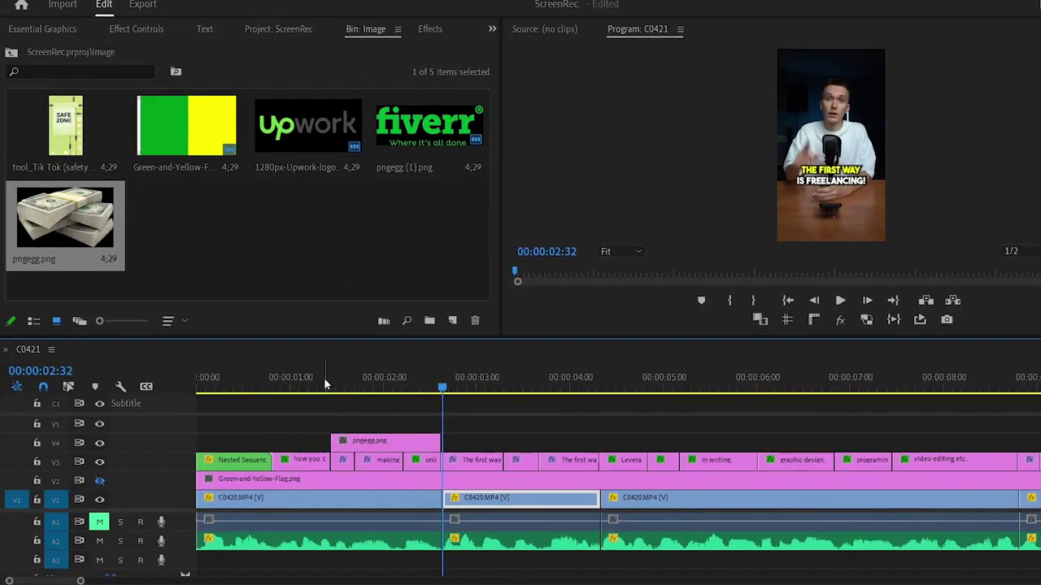
{"action": "left_click", "coordinate": [324, 385]}
{"action": "left_click_drag", "start_coordinate": [323, 386], "coordinate": [337, 385]}
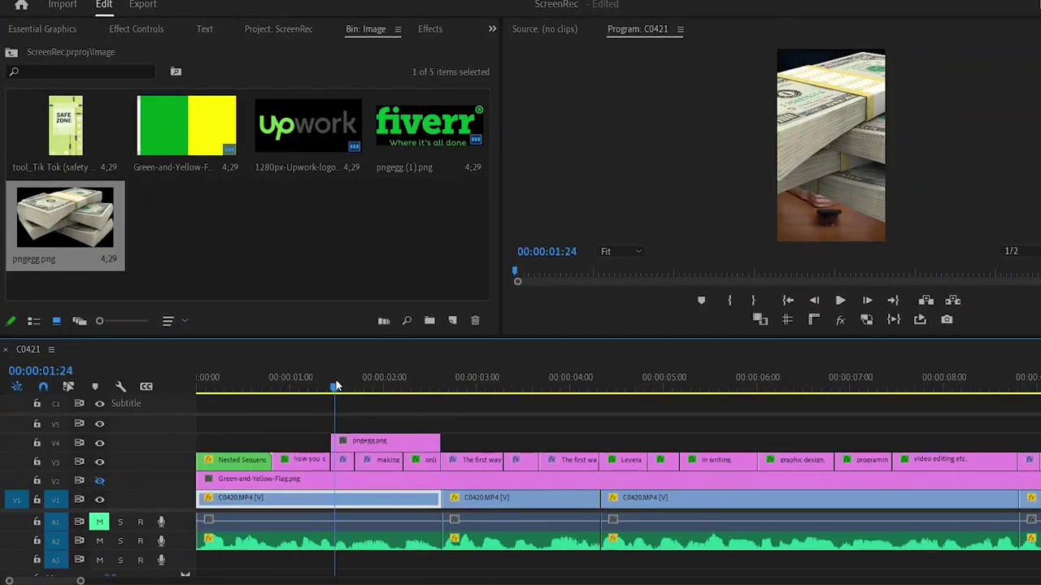
{"action": "left_click", "coordinate": [335, 440]}
Scale the money image to 23 and keyframe its Scale and Position, starting at vertical position 2146 at 00:00:01:22.
{"action": "left_click_drag", "start_coordinate": [149, 122], "coordinate": [100, 122]}
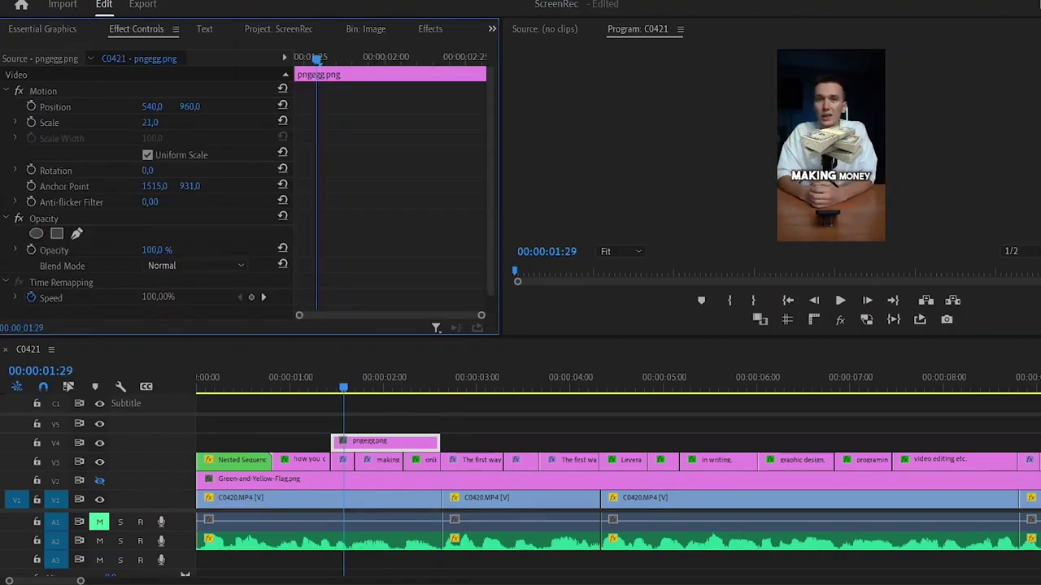
{"action": "left_click", "coordinate": [31, 107]}
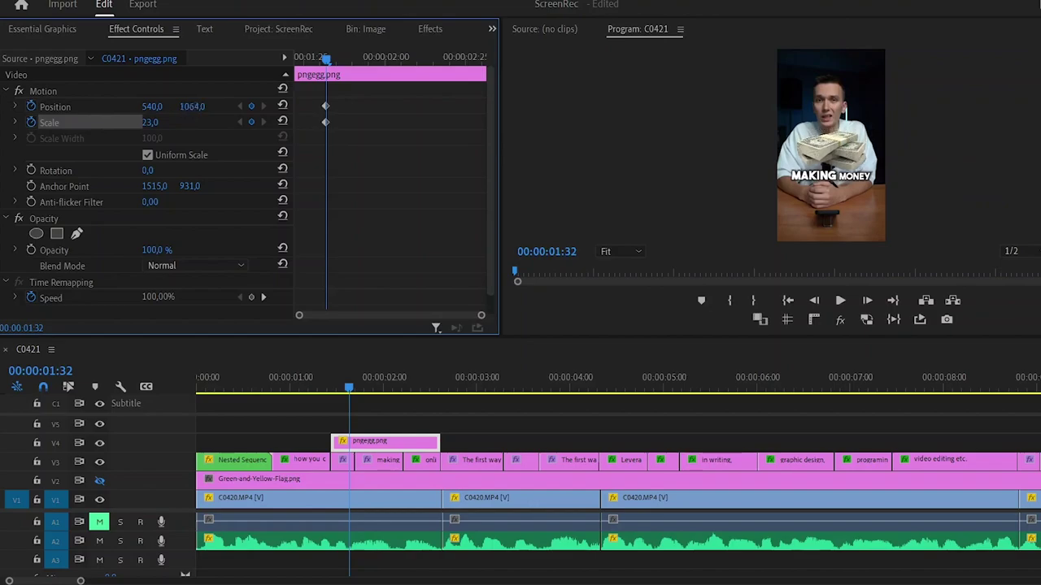
{"action": "left_click_drag", "start_coordinate": [192, 106], "coordinate": [442, 107]}
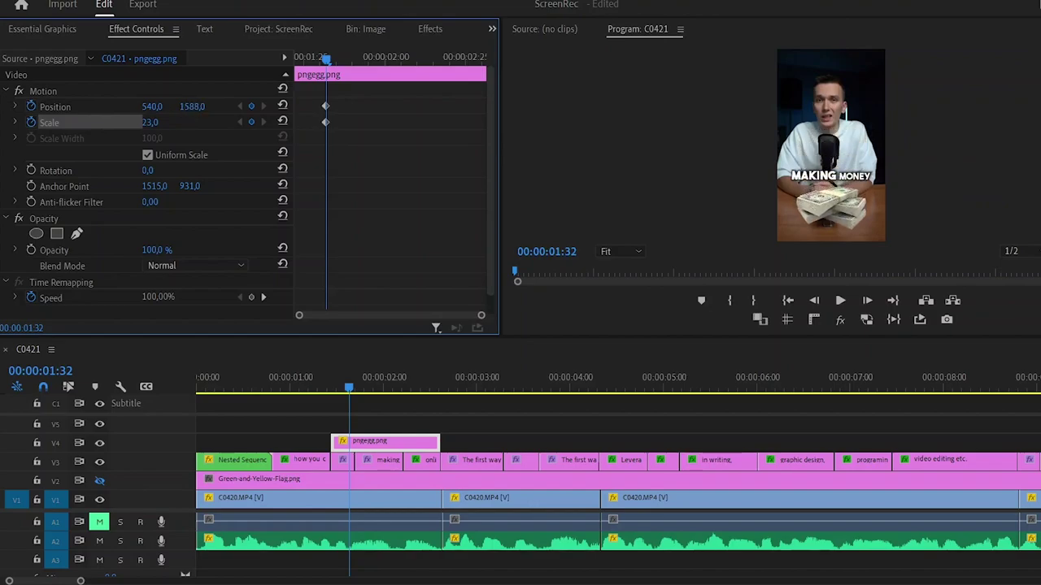
{"action": "left_click_drag", "start_coordinate": [192, 107], "coordinate": [245, 107]}
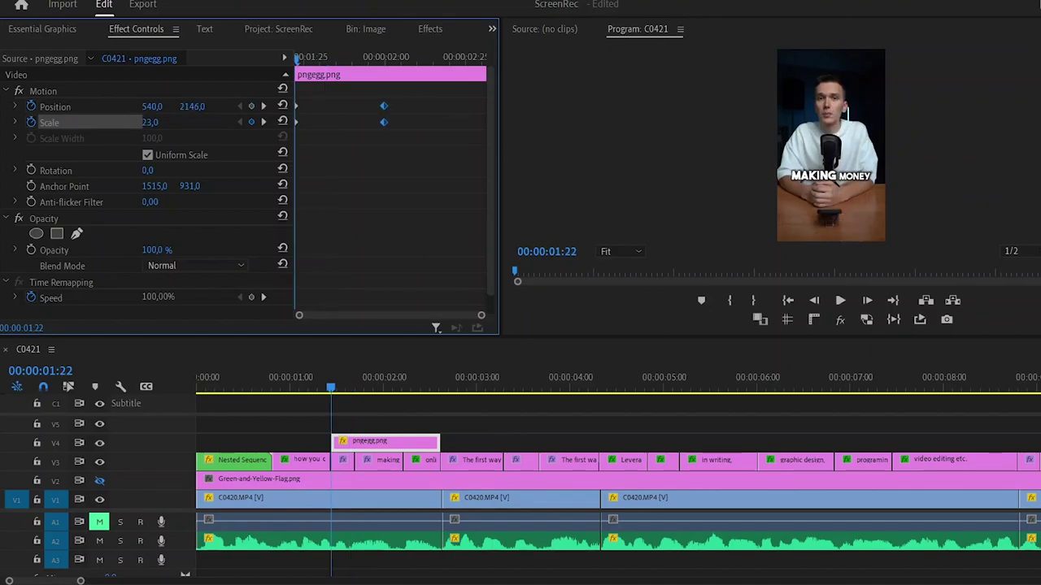
Select the money image's ending Position and Scale keyframes and play back its entrance animation with the drop shadow.
{"action": "left_click_drag", "start_coordinate": [374, 97], "coordinate": [394, 135]}
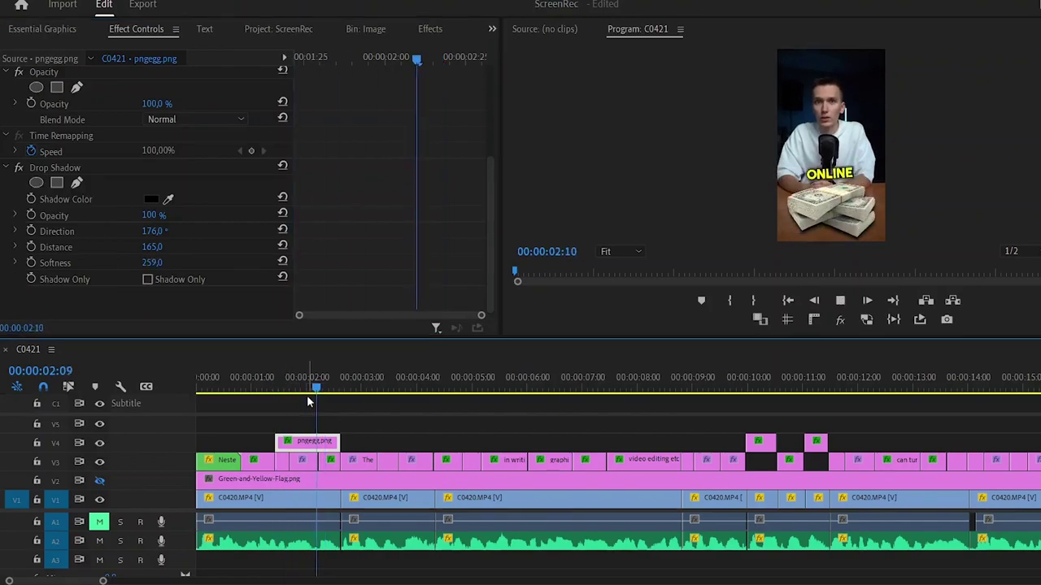
{"action": "key", "text": "space"}
{"action": "left_click", "coordinate": [265, 386]}
{"action": "key", "text": "space"}
{"action": "key", "text": "space"}
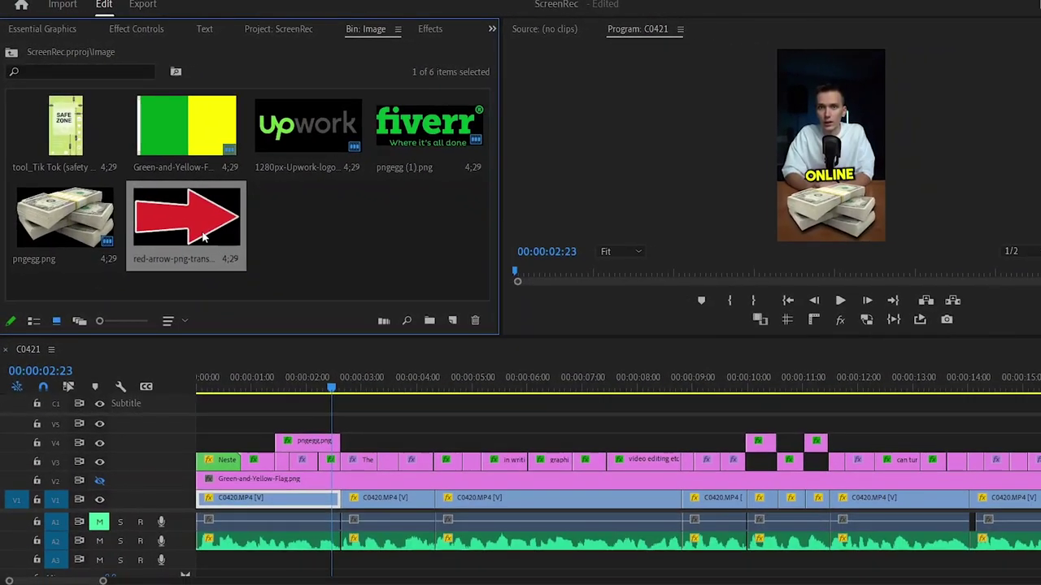
Place the red arrow image on track V5 above the money clip at 00:00:01:24 and start a Rotation keyframe at 73°.
{"action": "left_click_drag", "start_coordinate": [203, 235], "coordinate": [337, 439]}
{"action": "left_click_drag", "start_coordinate": [317, 439], "coordinate": [315, 439]}
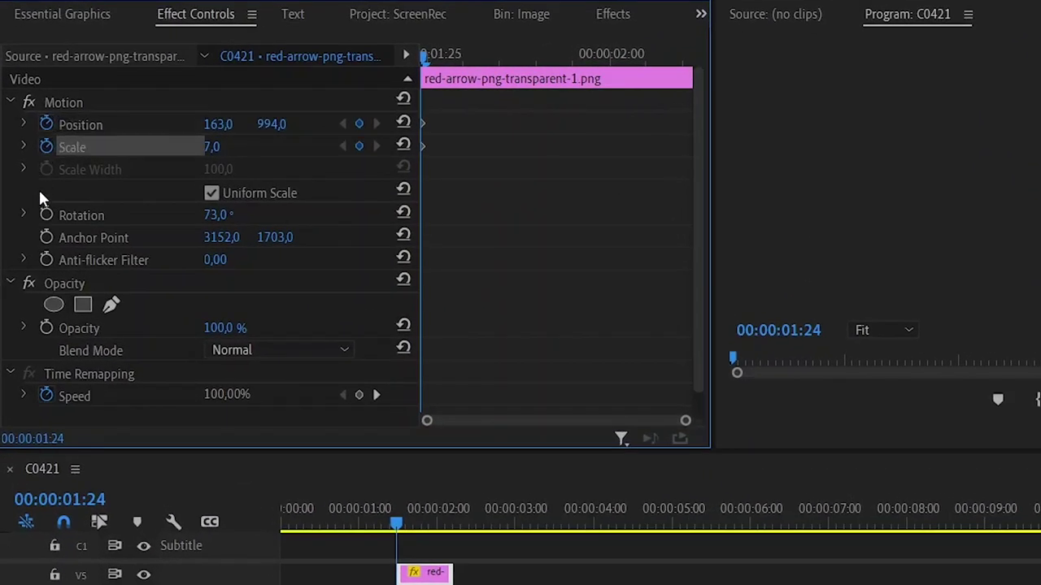
{"action": "left_click", "coordinate": [47, 214]}
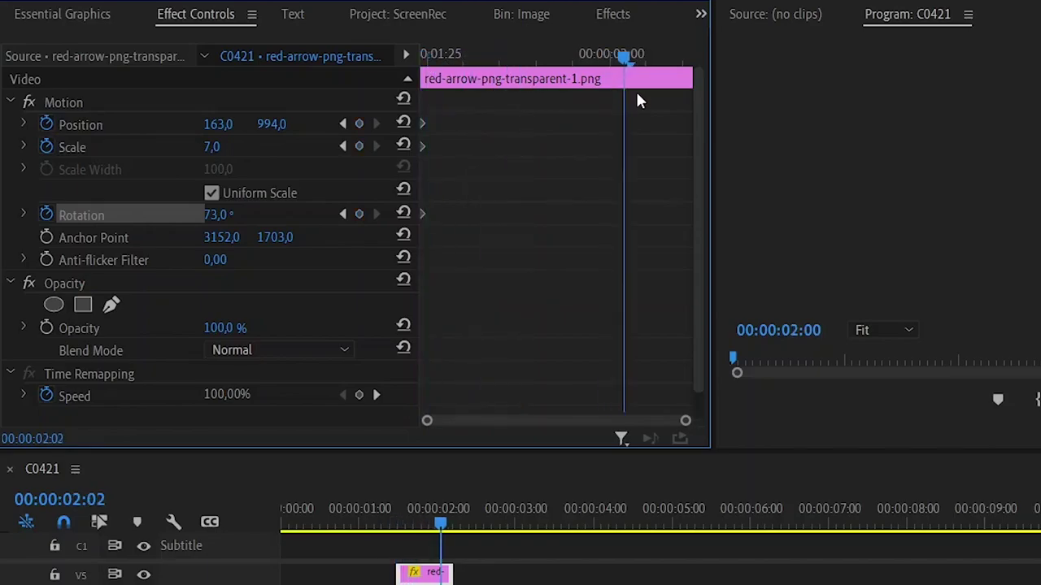
{"action": "left_click_drag", "start_coordinate": [637, 100], "coordinate": [674, 103]}
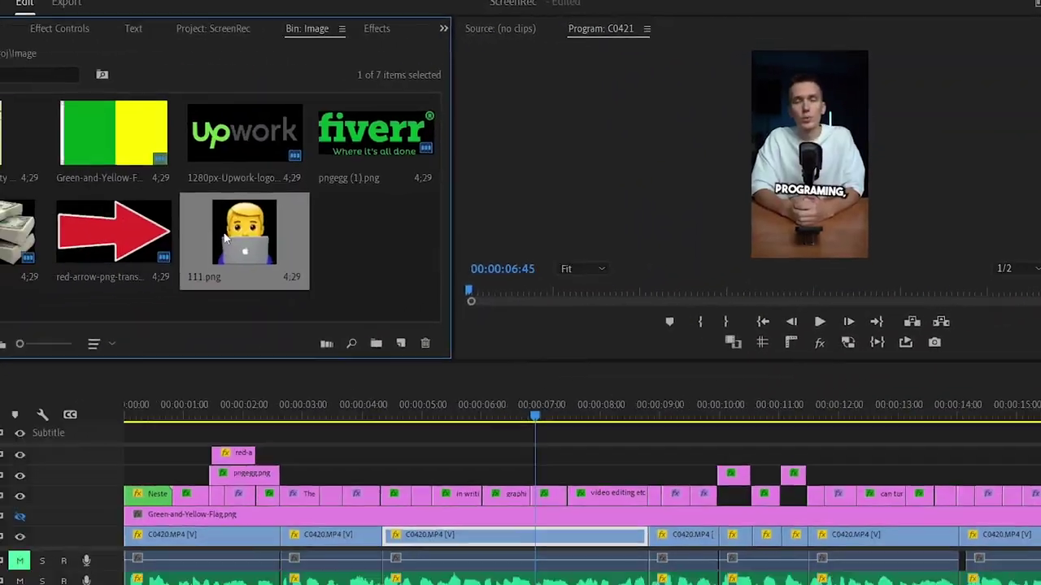
Place the laptop emoji image 111.png above the "programing" caption and trim its end to a short clip.
{"action": "left_click_drag", "start_coordinate": [244, 243], "coordinate": [478, 496]}
{"action": "left_click_drag", "start_coordinate": [794, 486], "coordinate": [511, 492]}
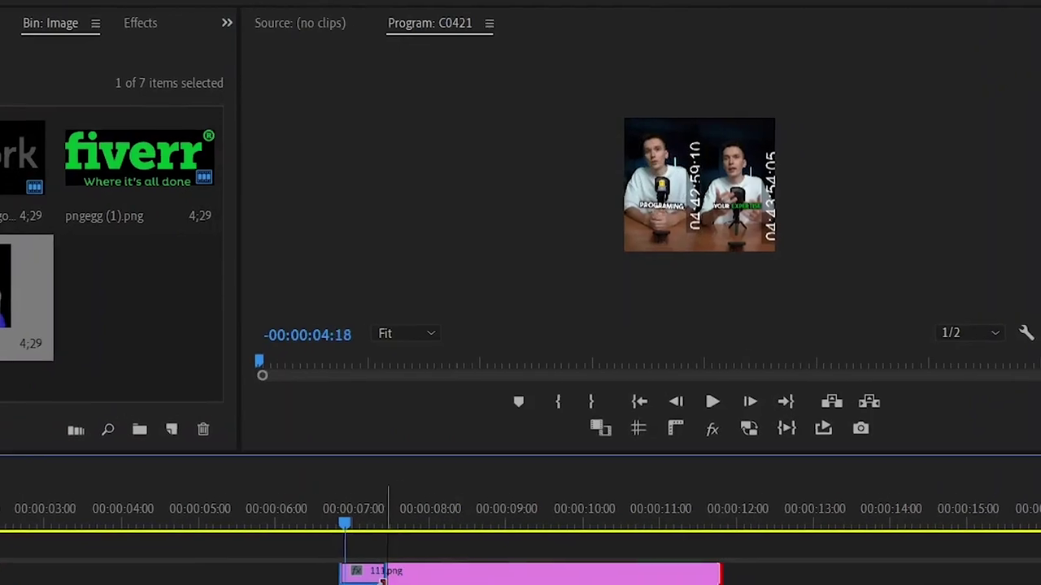
{"action": "left_click_drag", "start_coordinate": [383, 581], "coordinate": [345, 576]}
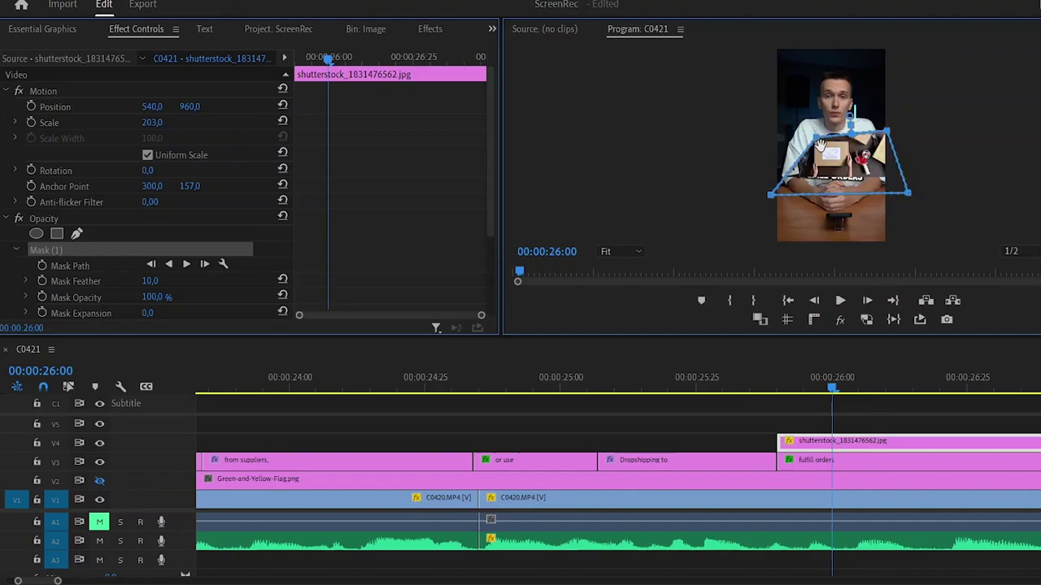
Reshape the trapezoid opacity mask on shutterstock_1831476562.jpg by its corner points and move the image further down the frame.
{"action": "left_click_drag", "start_coordinate": [778, 133], "coordinate": [778, 117]}
{"action": "left_click_drag", "start_coordinate": [887, 130], "coordinate": [890, 119]}
{"action": "left_click_drag", "start_coordinate": [908, 193], "coordinate": [896, 195]}
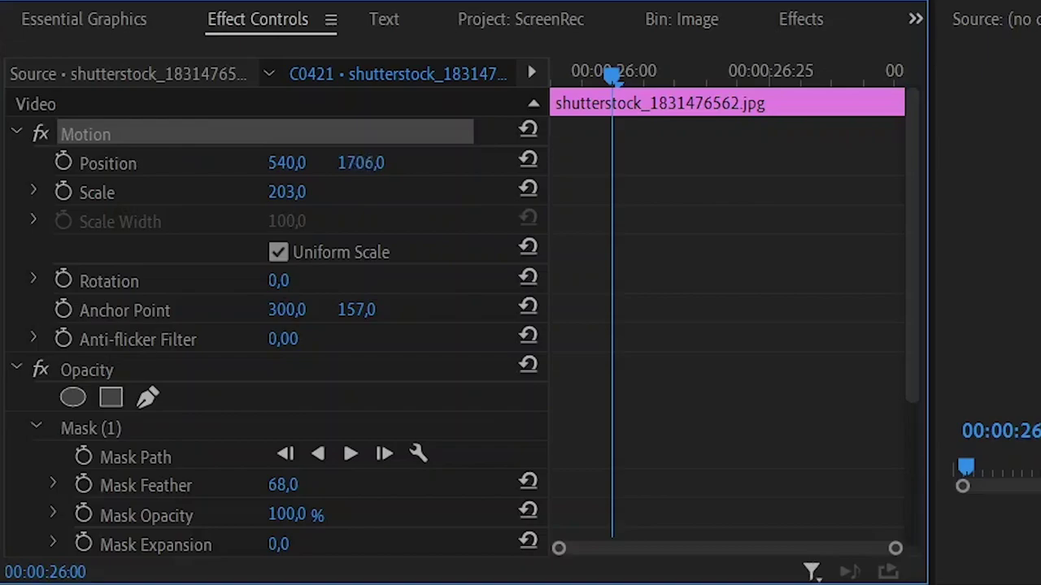
{"action": "left_click_drag", "start_coordinate": [361, 163], "coordinate": [753, 163]}
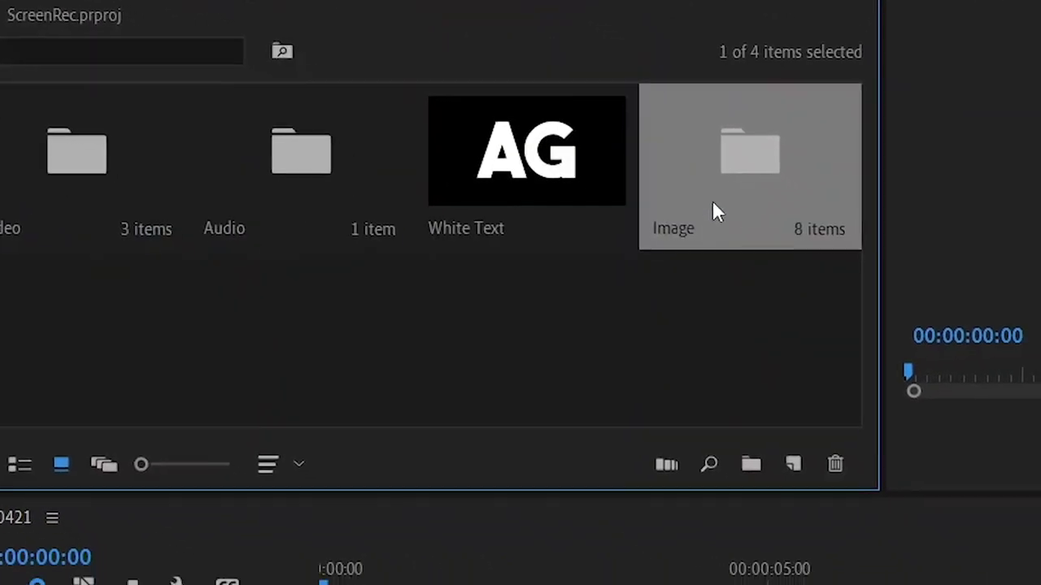
Create an adjustment layer with a width of 1080, a height of 1920 and a 50 fps timebase.
{"action": "left_click", "coordinate": [685, 360]}
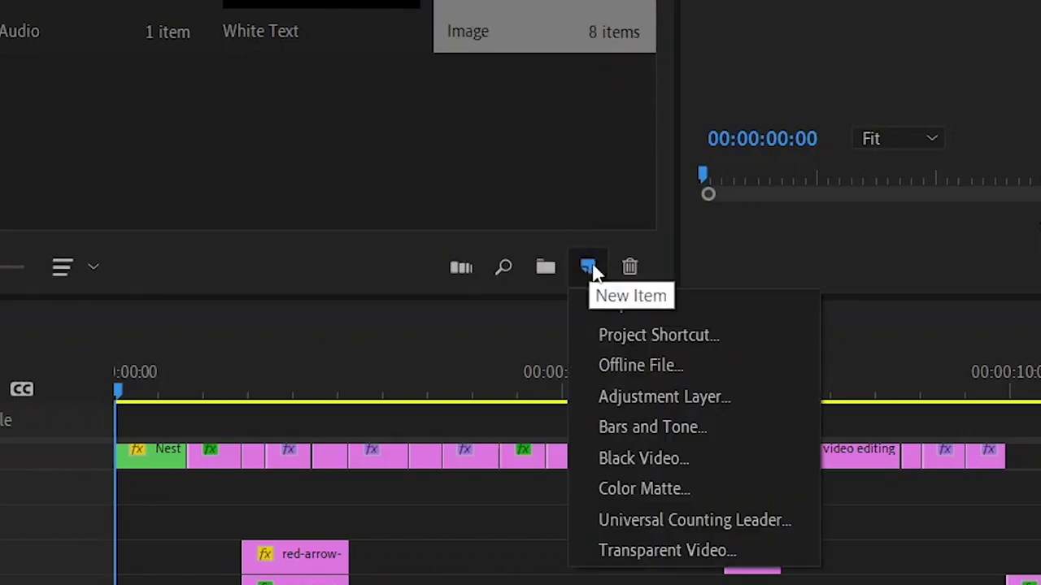
{"action": "left_click", "coordinate": [675, 397]}
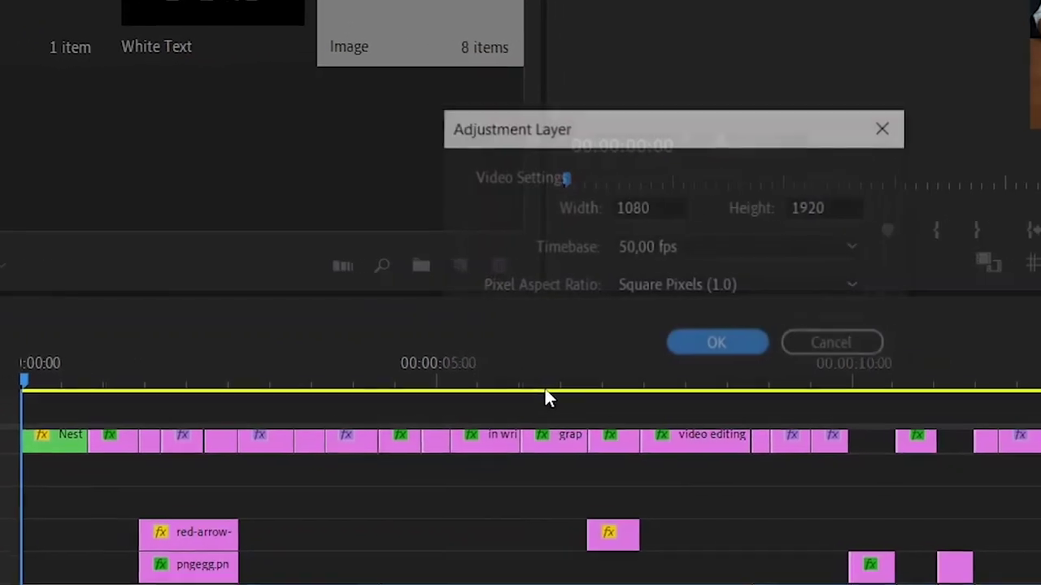
{"action": "left_click", "coordinate": [716, 342]}
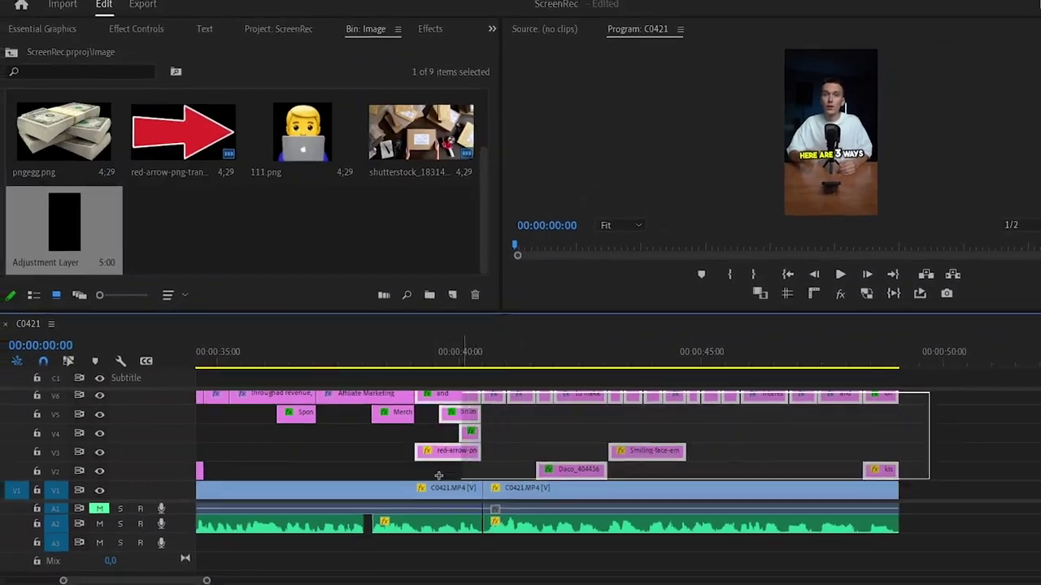
Move the overlay image and caption clips up one track to leave V2 empty above the footage.
{"action": "key", "text": "="}
{"action": "key", "text": "="}
{"action": "left_click_drag", "start_coordinate": [167, 474], "coordinate": [174, 470]}
{"action": "left_click_drag", "start_coordinate": [286, 473], "coordinate": [287, 455]}
Place the adjustment layer at the start of track V2 and extend it to the end of the sequence.
{"action": "left_click_drag", "start_coordinate": [112, 216], "coordinate": [199, 473]}
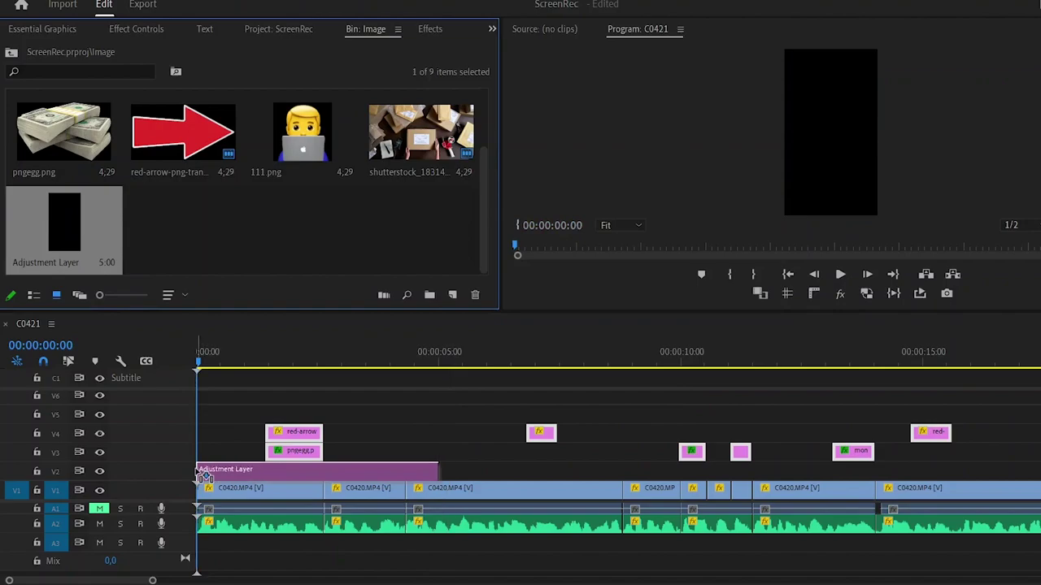
{"action": "left_click_drag", "start_coordinate": [201, 474], "coordinate": [201, 474]}
{"action": "key", "text": "backslash"}
{"action": "left_click_drag", "start_coordinate": [281, 472], "coordinate": [1023, 495]}
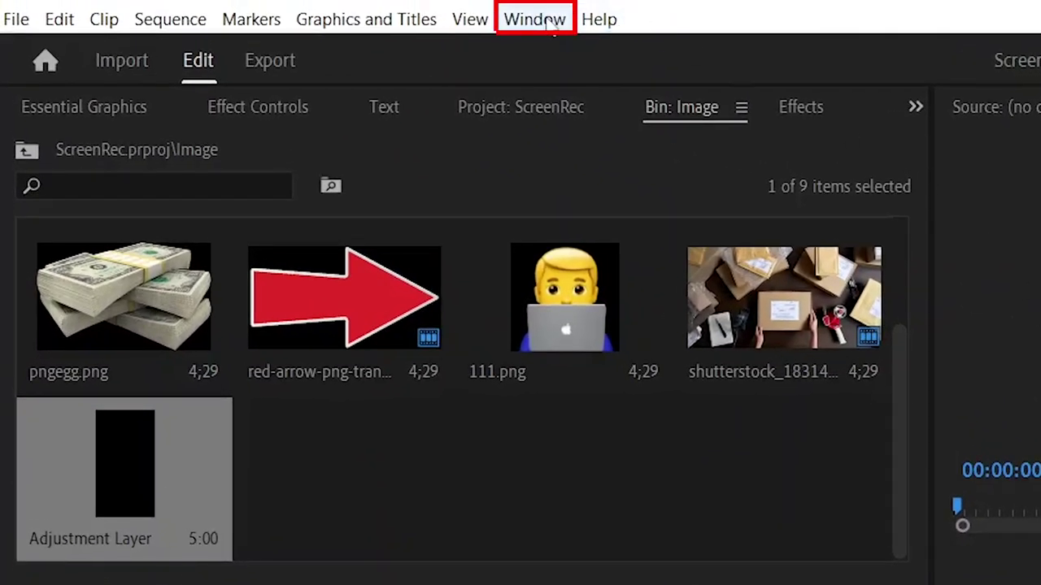
Open Lumetri Color for the adjustment layer and set the Basic Correction Temperature to 33.3.
{"action": "left_click", "coordinate": [553, 24]}
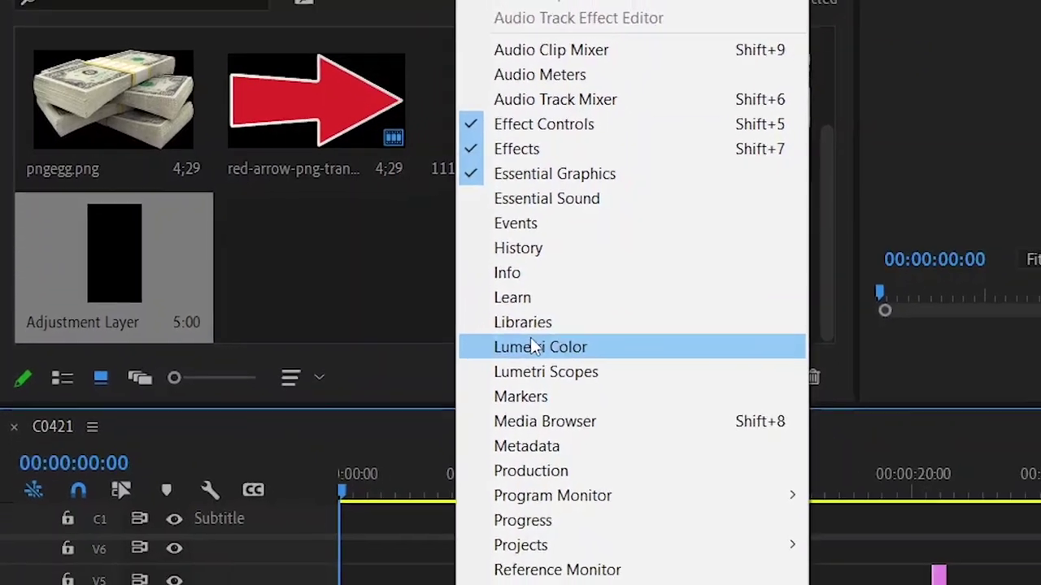
{"action": "left_click", "coordinate": [588, 515]}
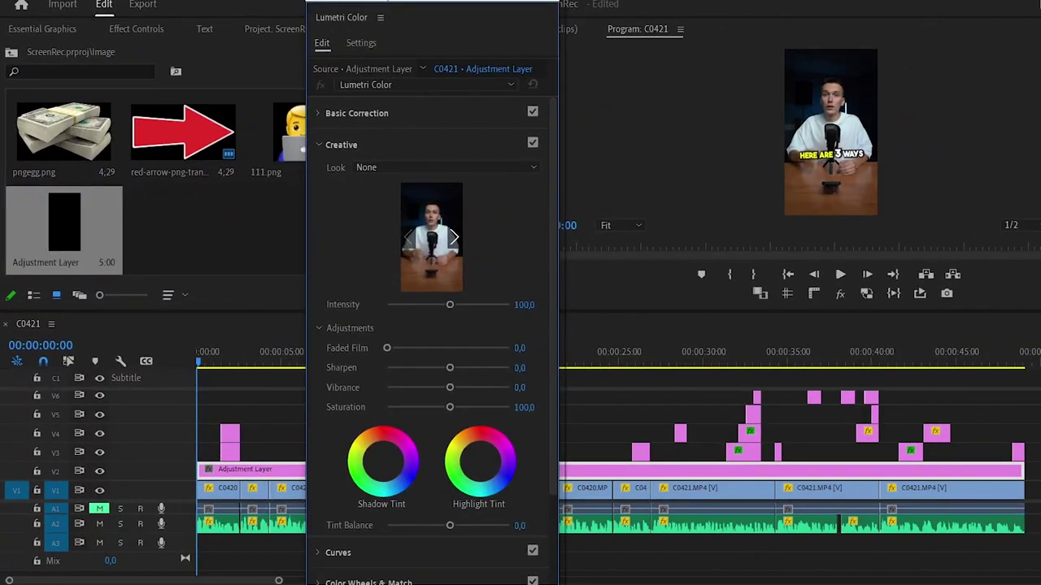
{"action": "left_click_drag", "start_coordinate": [387, 1], "coordinate": [543, 10]}
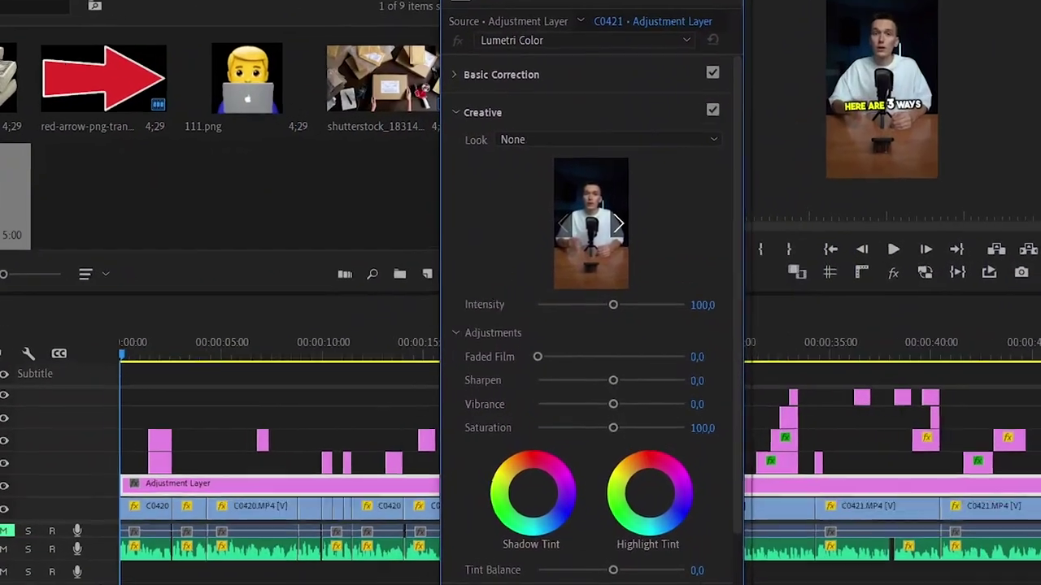
{"action": "left_click", "coordinate": [501, 74]}
{"action": "left_click_drag", "start_coordinate": [611, 241], "coordinate": [633, 242]}
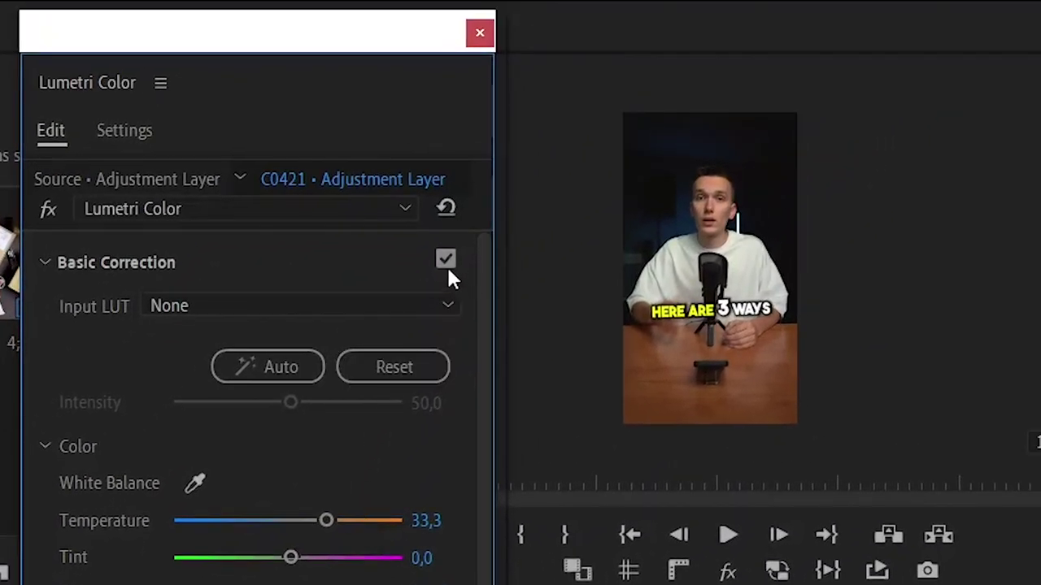
Toggle Basic Correction off and on to compare the picture with and without the color correction.
{"action": "left_click", "coordinate": [445, 260]}
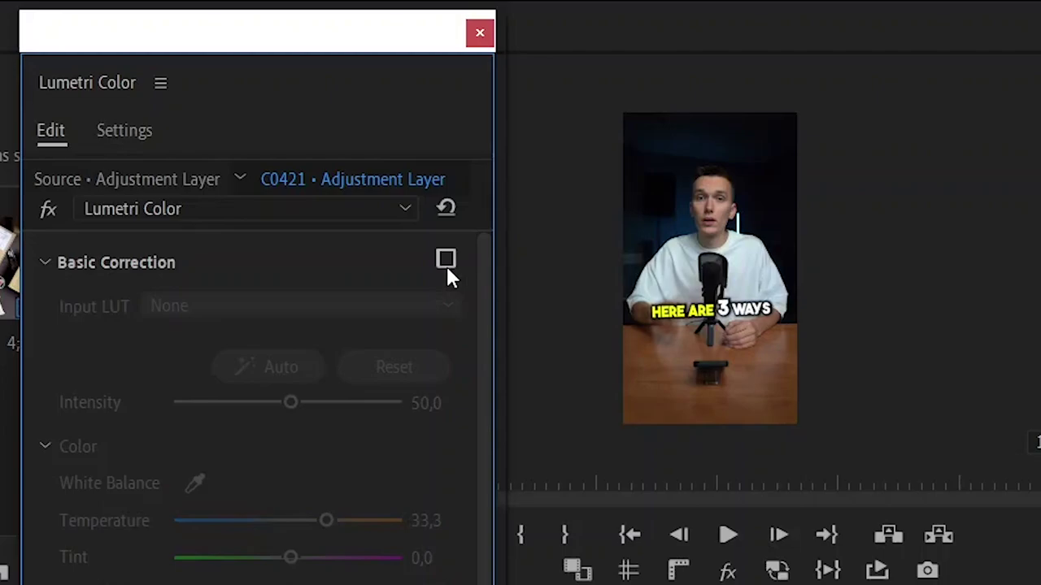
{"action": "left_click", "coordinate": [446, 261]}
{"action": "left_click", "coordinate": [446, 260]}
{"action": "left_click", "coordinate": [448, 270]}
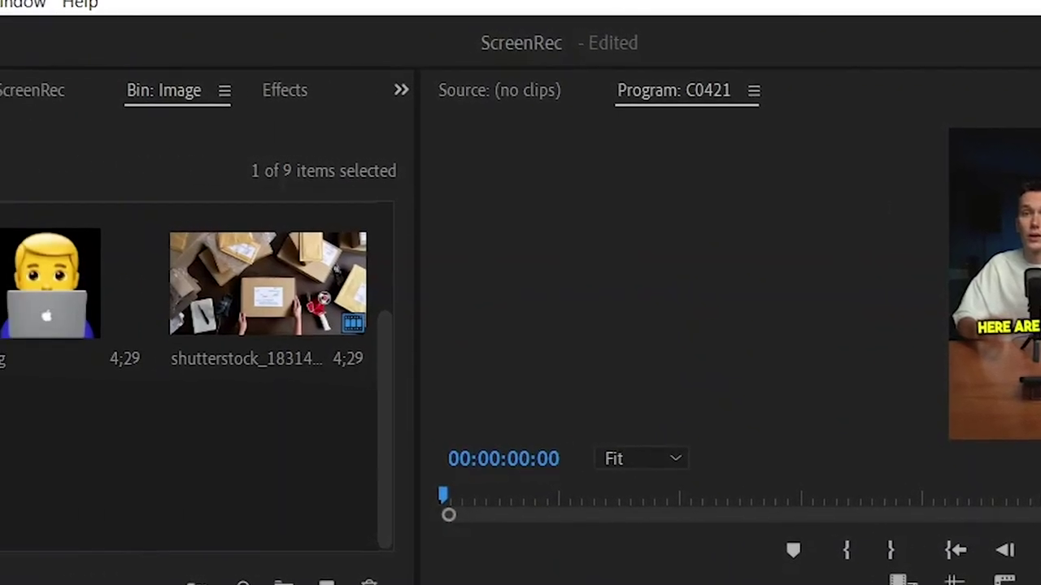
Display the audio meters and play the start of the sequence to check the voice level.
{"action": "left_click", "coordinate": [12, 6]}
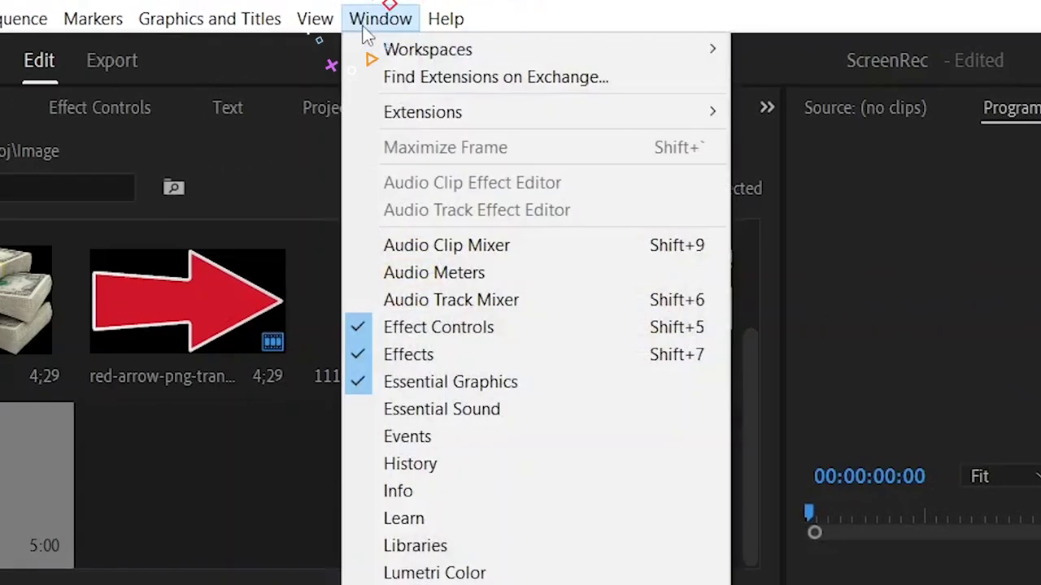
{"action": "left_click", "coordinate": [434, 273]}
{"action": "left_click_drag", "start_coordinate": [556, 118], "coordinate": [555, 61]}
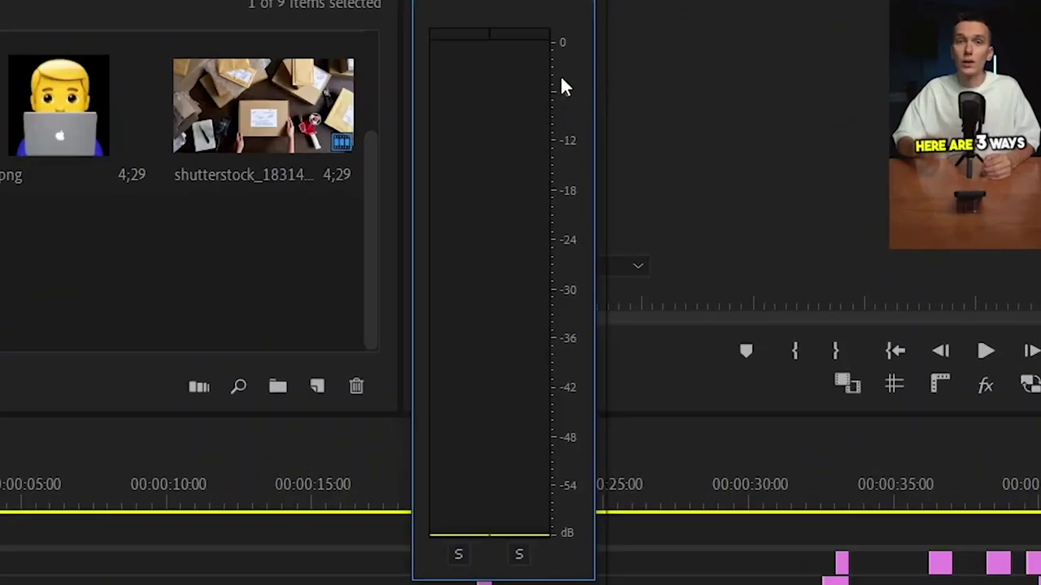
{"action": "key", "text": "space"}
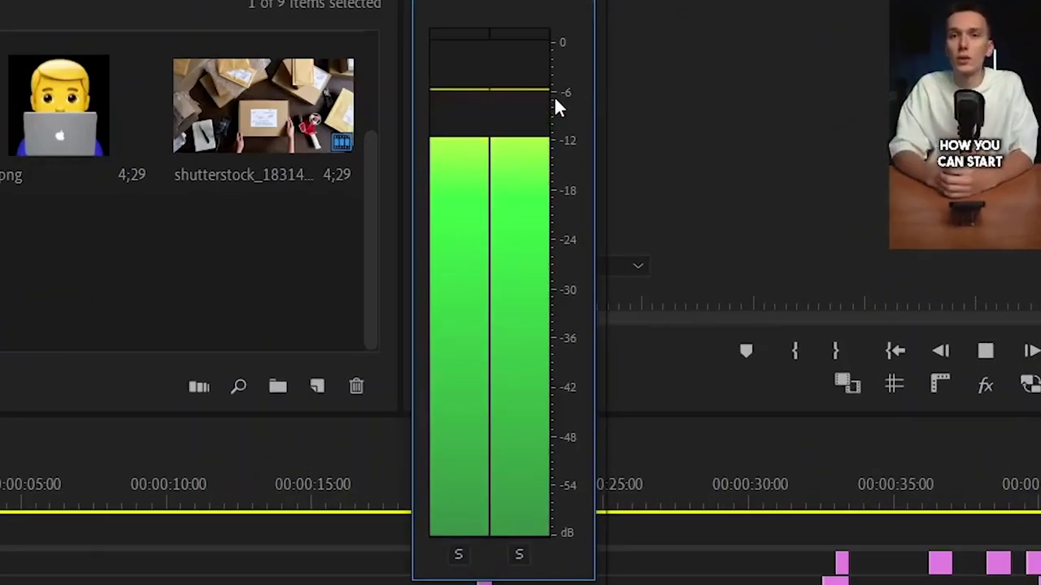
{"action": "key", "text": "space"}
Adjust the audio gain of the voice clips by 5 dB and play the sequence against the meters.
{"action": "type", "text": "g"}
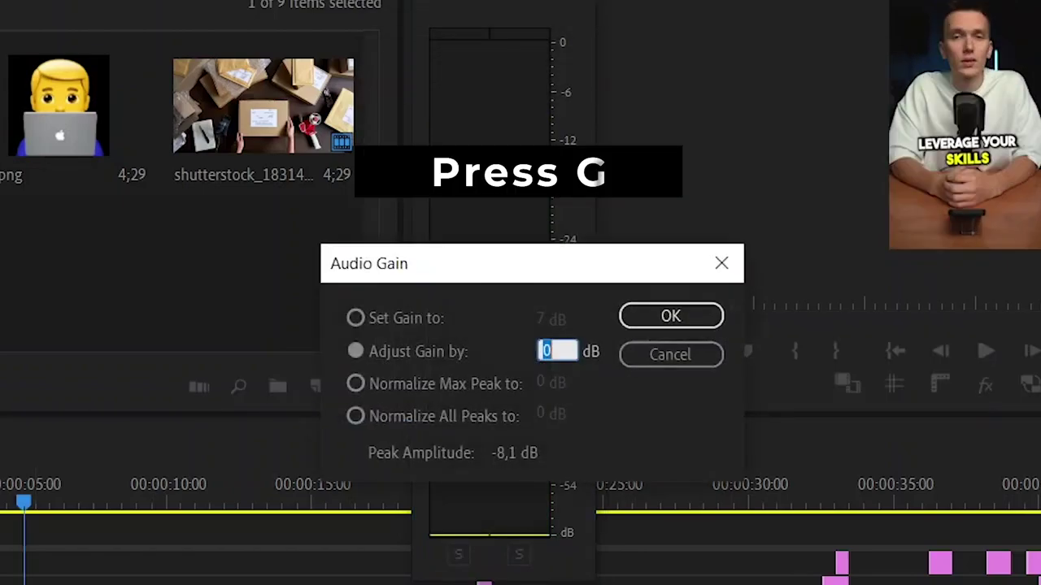
{"action": "type", "text": "5"}
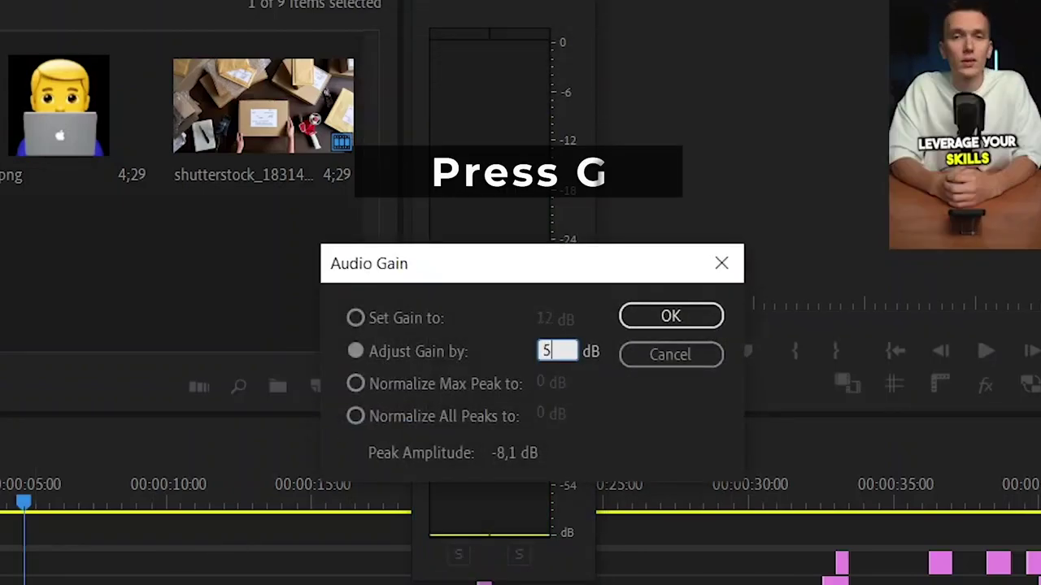
{"action": "left_click", "coordinate": [670, 317]}
{"action": "key", "text": "space"}
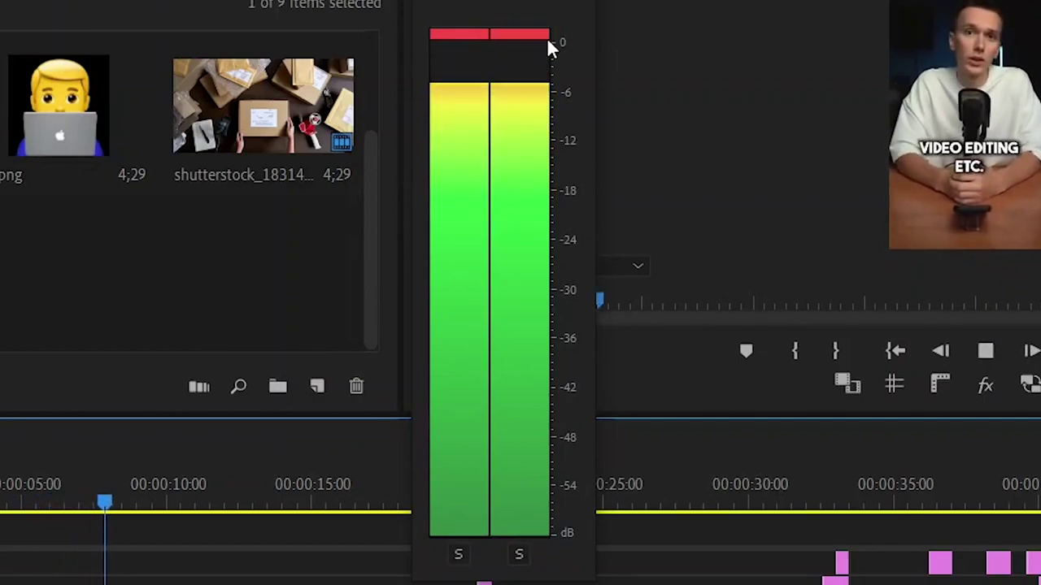
{"action": "key", "text": "space"}
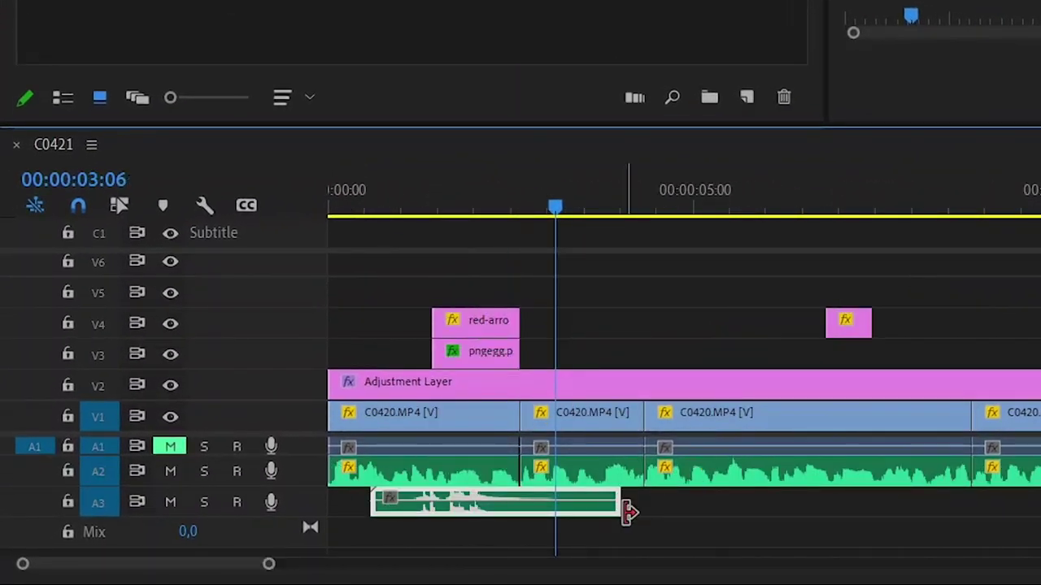
Adjust the gain of the kassa.mp3 sound effect on track A3 by -17 dB and play it back from just before the clip.
{"action": "key", "text": "g"}
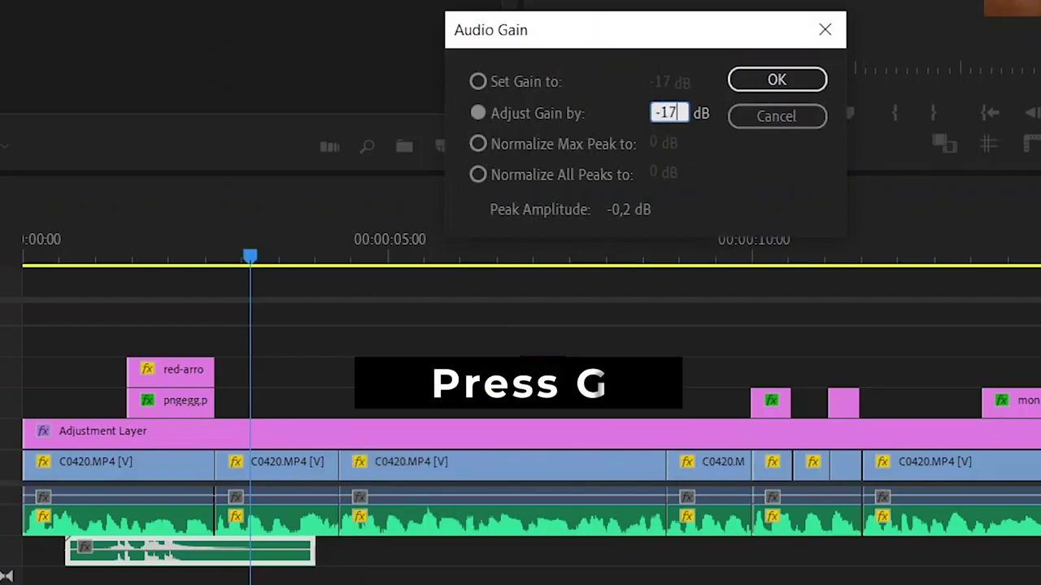
{"action": "left_click", "coordinate": [774, 81]}
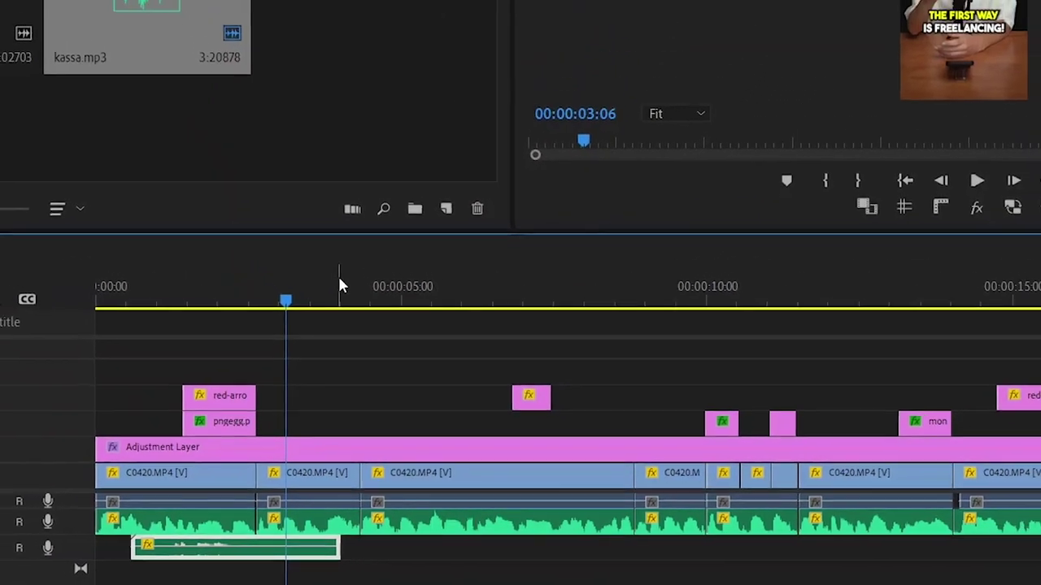
{"action": "left_click", "coordinate": [163, 297]}
{"action": "key", "text": "space"}
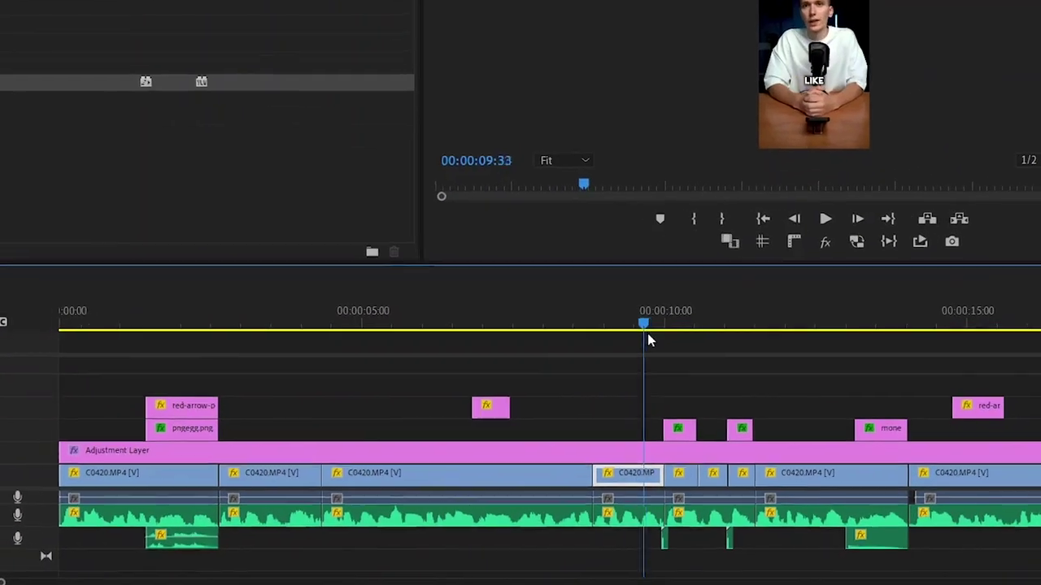
Play and scrub through the whole sequence to review the sound effects placed under the animated images on track A3.
{"action": "left_click", "coordinate": [632, 363]}
{"action": "key", "text": "space"}
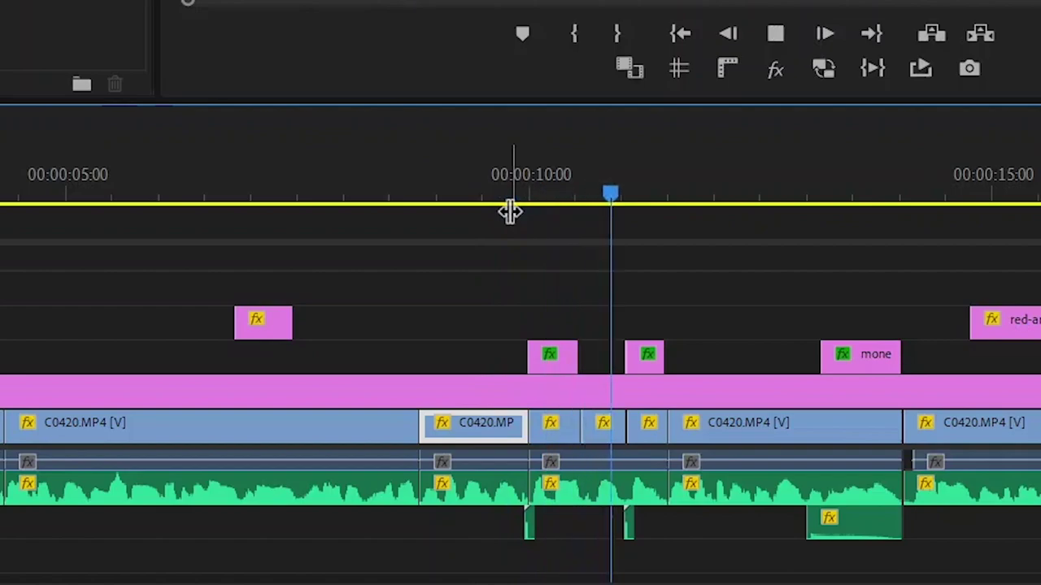
{"action": "scroll", "coordinate": [458, 374], "scroll_direction": "down", "scroll_amount": 5}
{"action": "key", "text": "minus"}
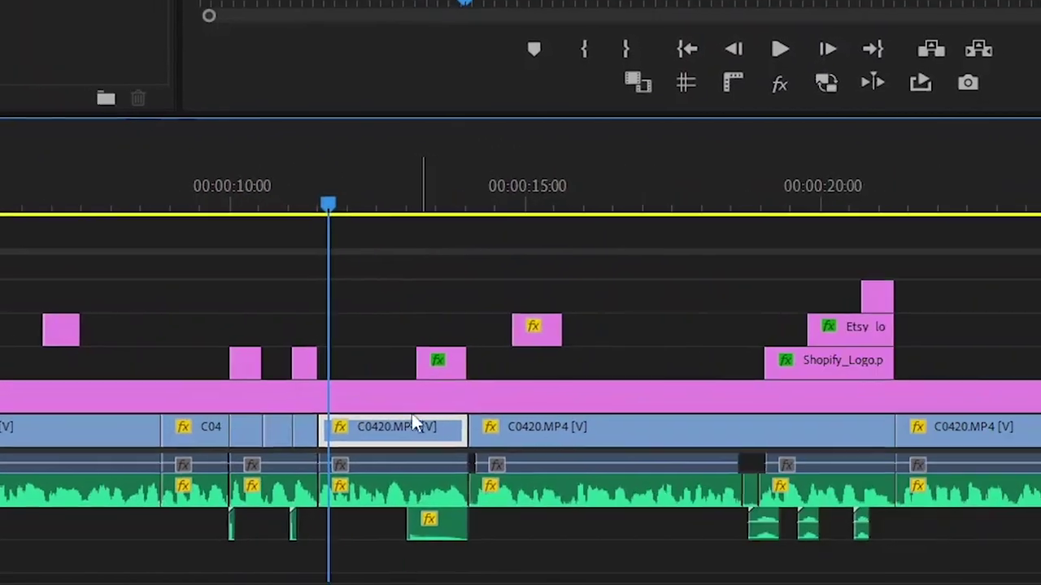
{"action": "left_click", "coordinate": [137, 261]}
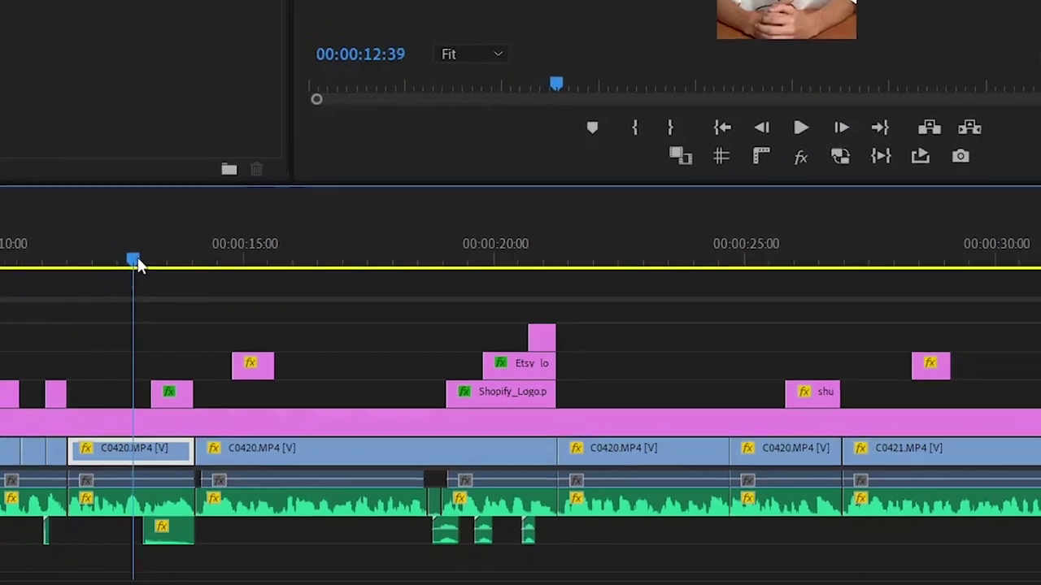
{"action": "left_click_drag", "start_coordinate": [137, 257], "coordinate": [169, 269]}
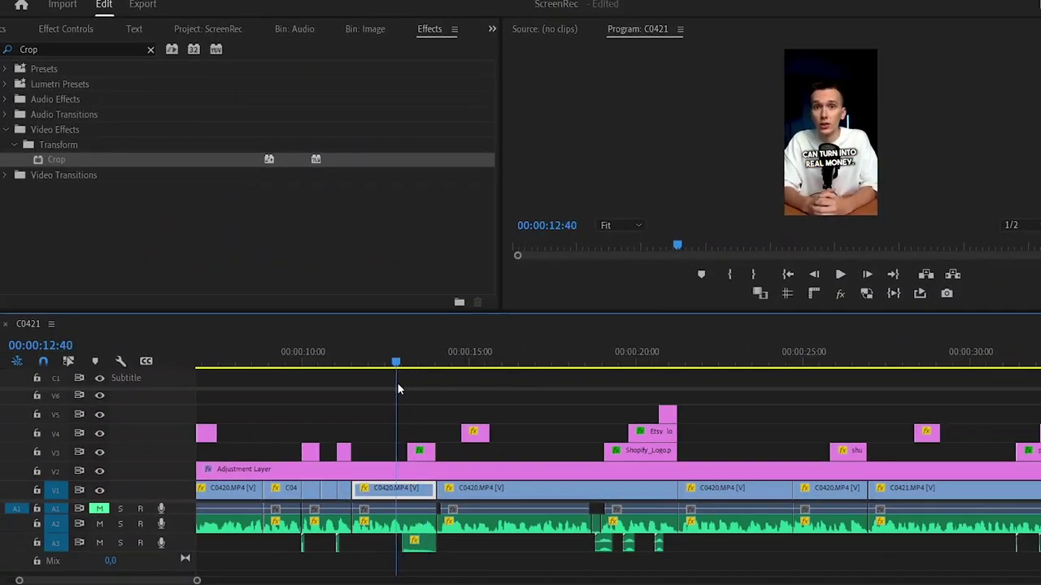
{"action": "key", "text": "backslash"}
{"action": "left_click_drag", "start_coordinate": [200, 371], "coordinate": [377, 381]}
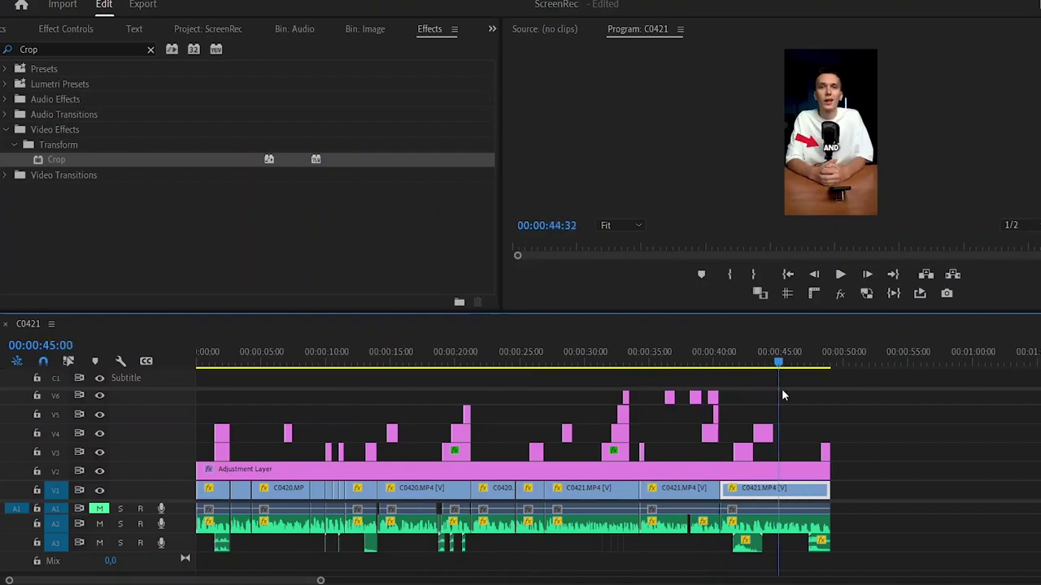